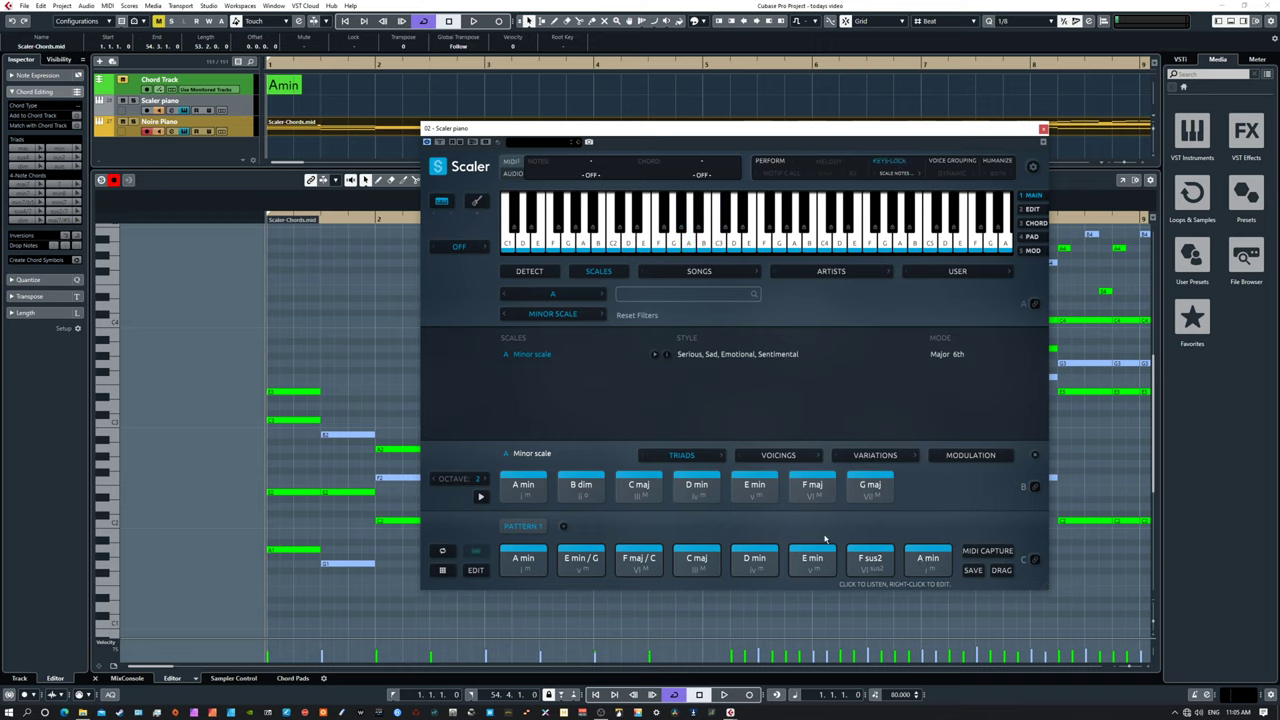
Step: Audition the E min, F maj / C, E min / G and first A min chords of Pattern 1
{"action": "left_click", "coordinate": [810, 563]}
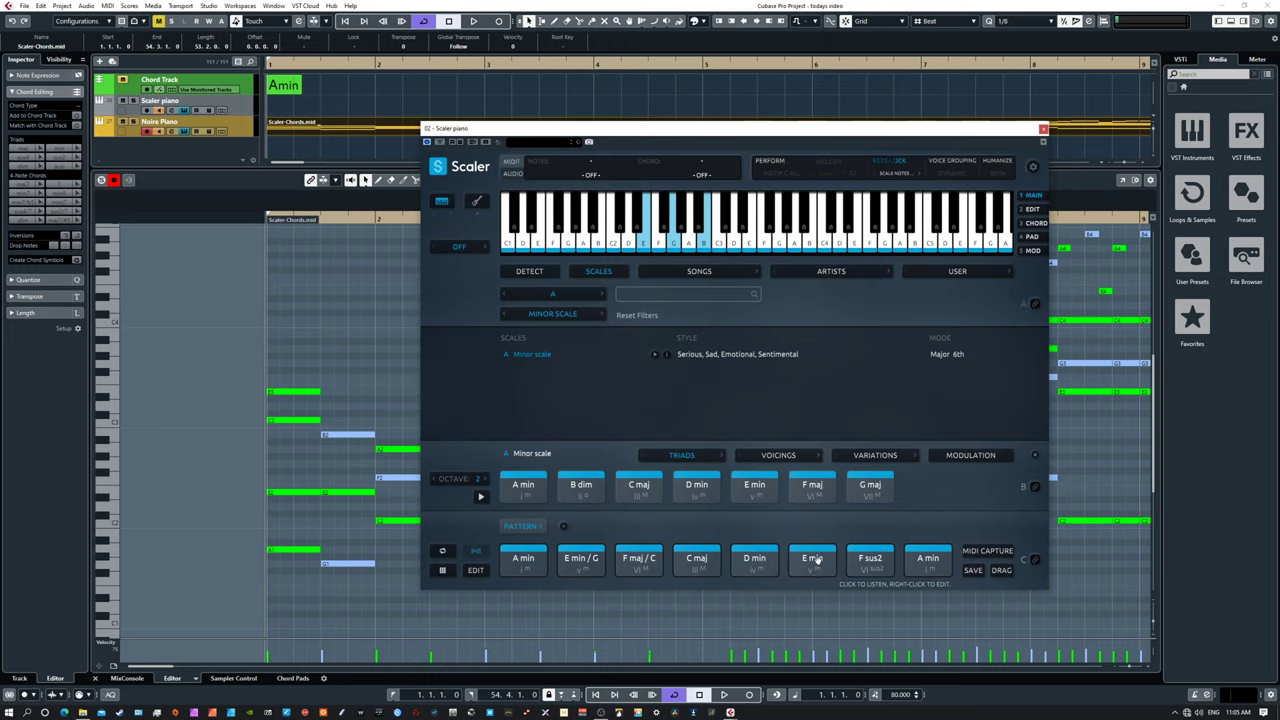
{"action": "left_click", "coordinate": [636, 558]}
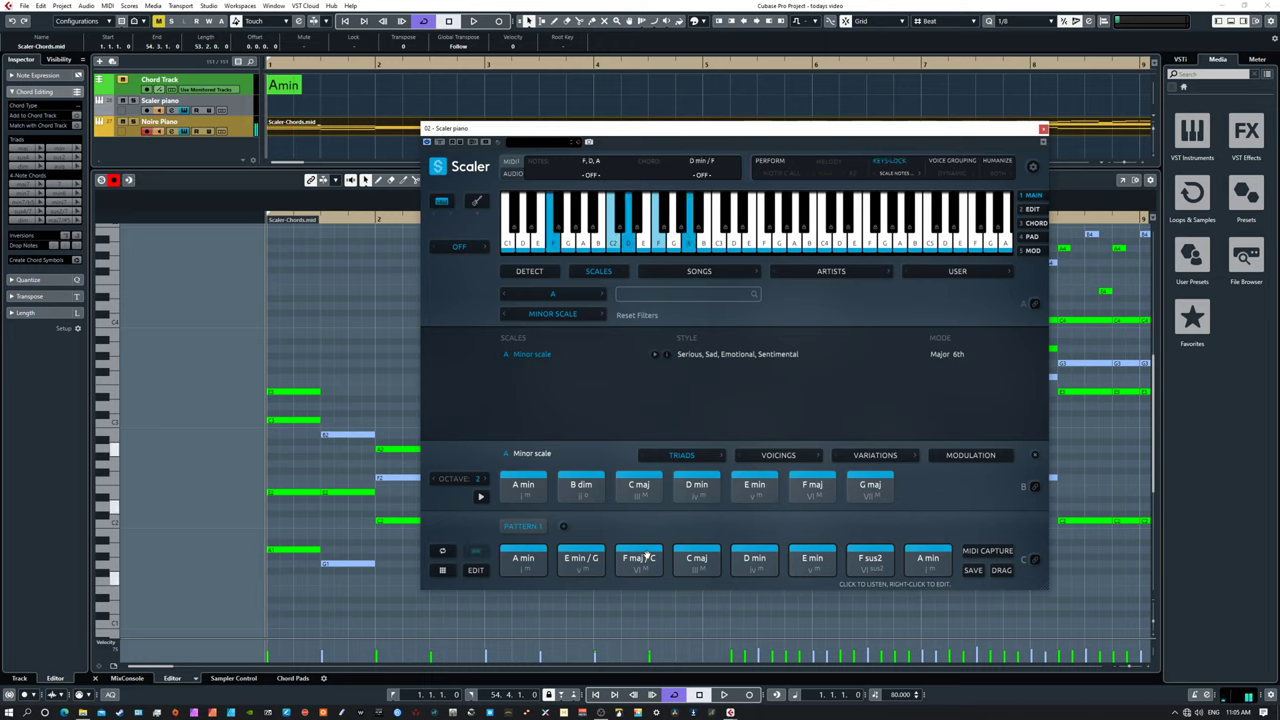
{"action": "left_click", "coordinate": [646, 556]}
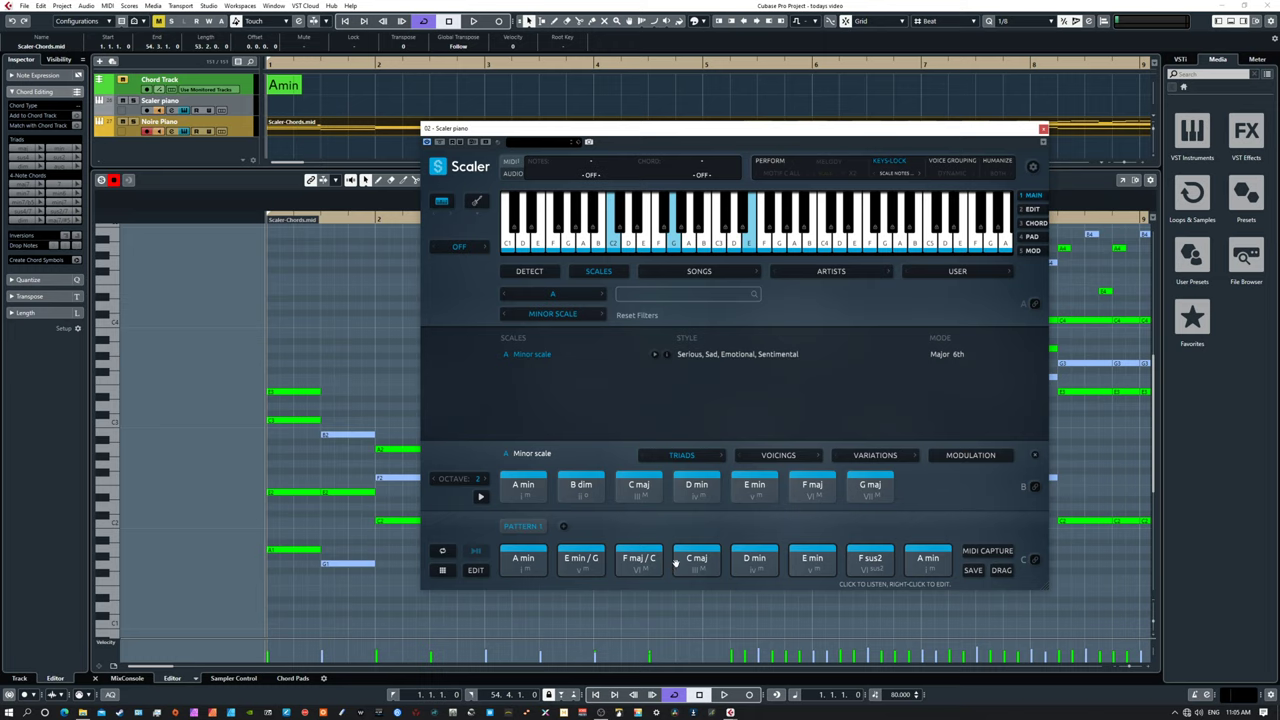
{"action": "left_click", "coordinate": [640, 560]}
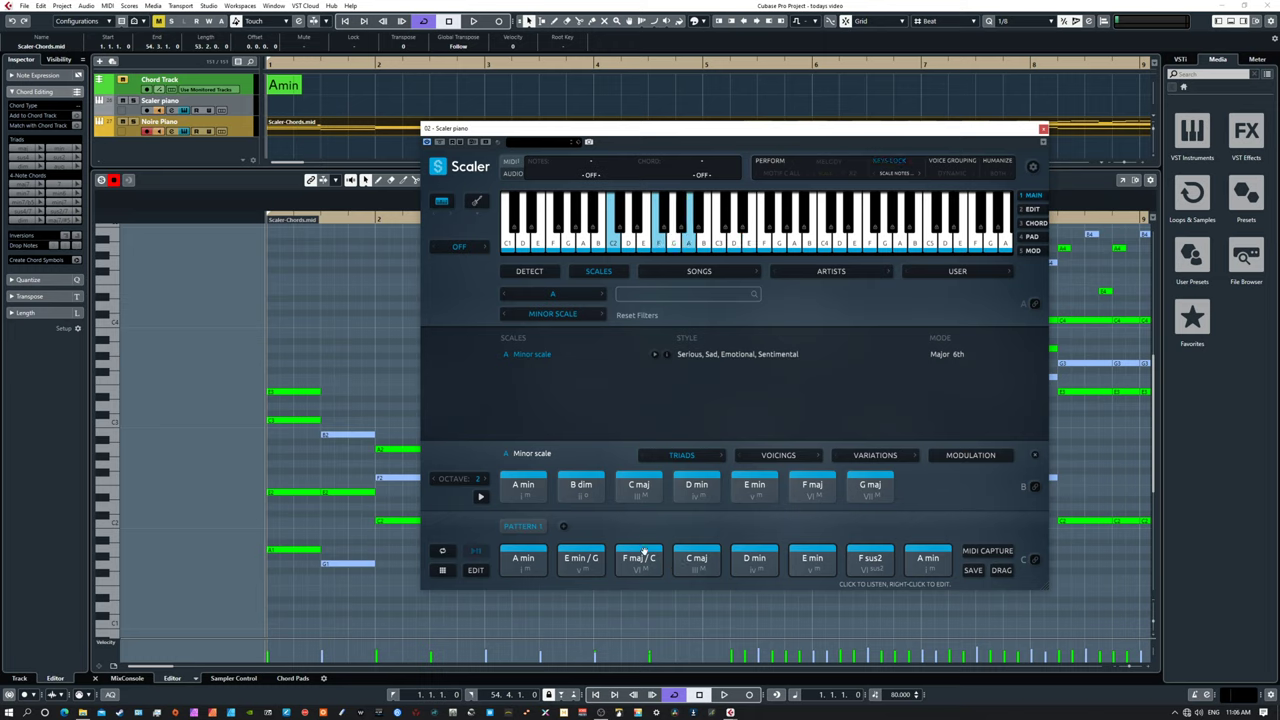
{"action": "left_click", "coordinate": [581, 560]}
{"action": "left_click", "coordinate": [523, 560]}
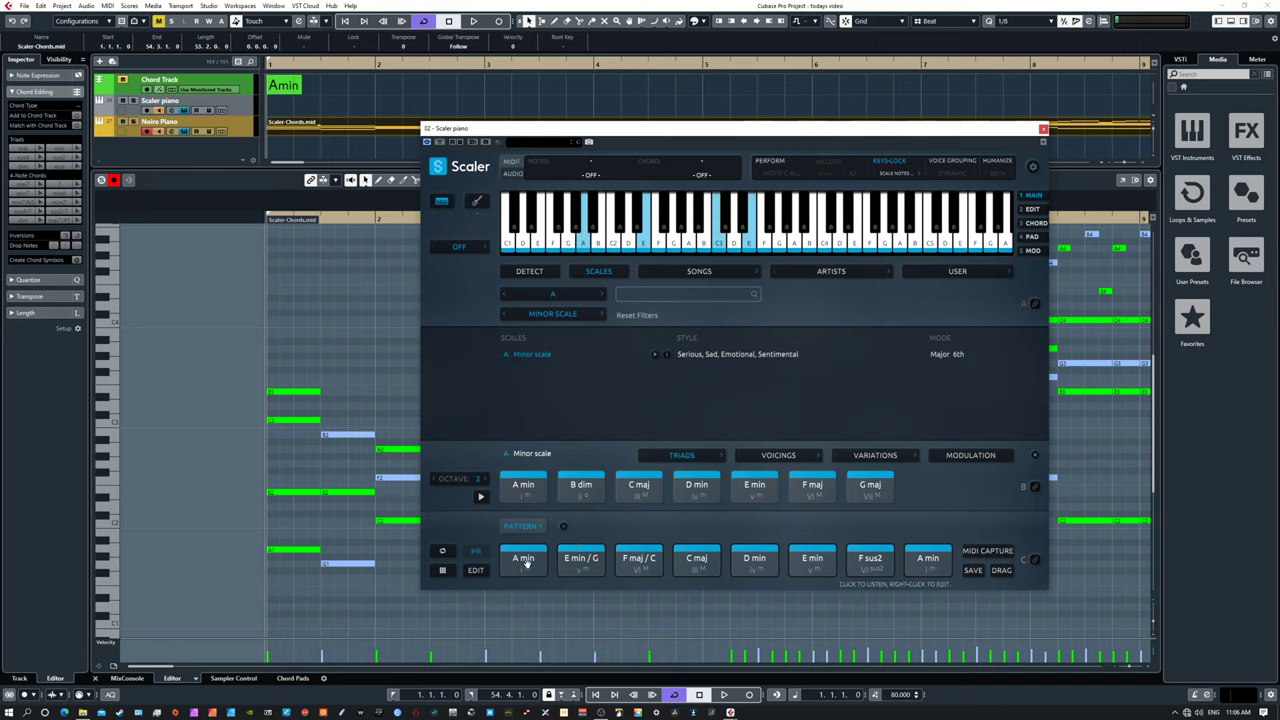
Step: Open the pattern's first A min in the chord editor, switch to F maj / C and examine its notes on the keyboard
{"action": "right_click", "coordinate": [526, 563]}
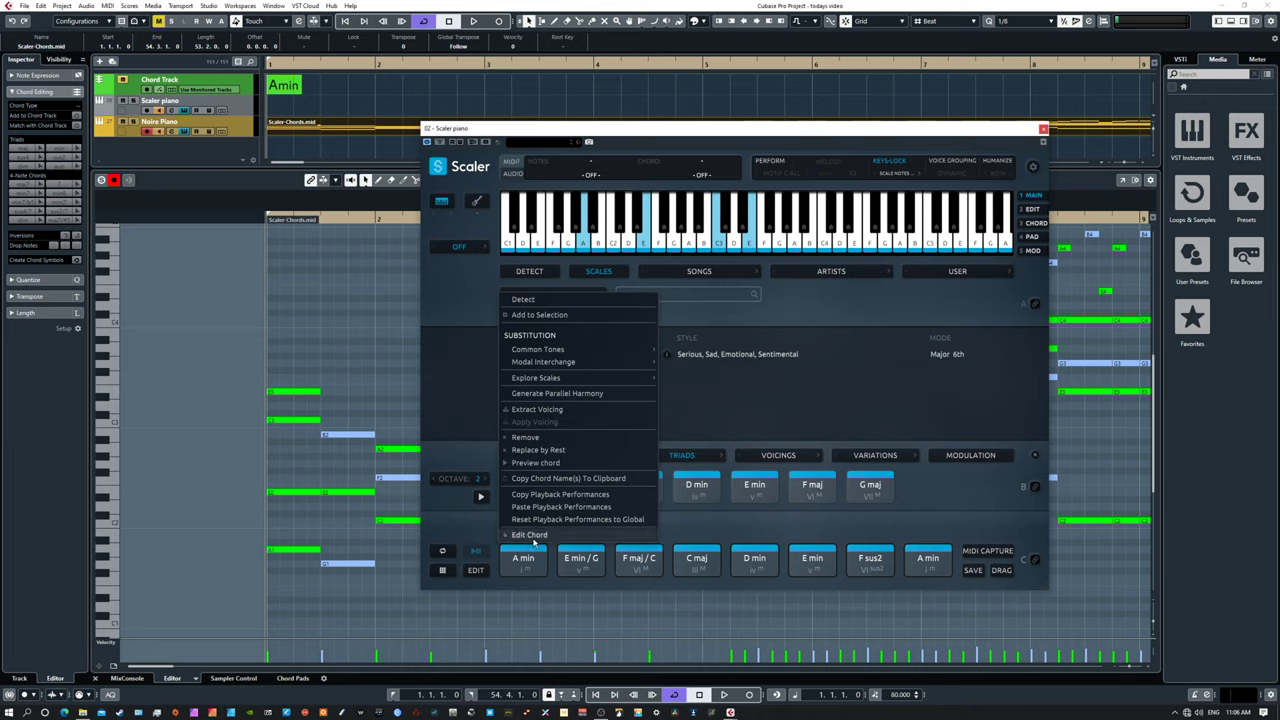
{"action": "left_click", "coordinate": [541, 536]}
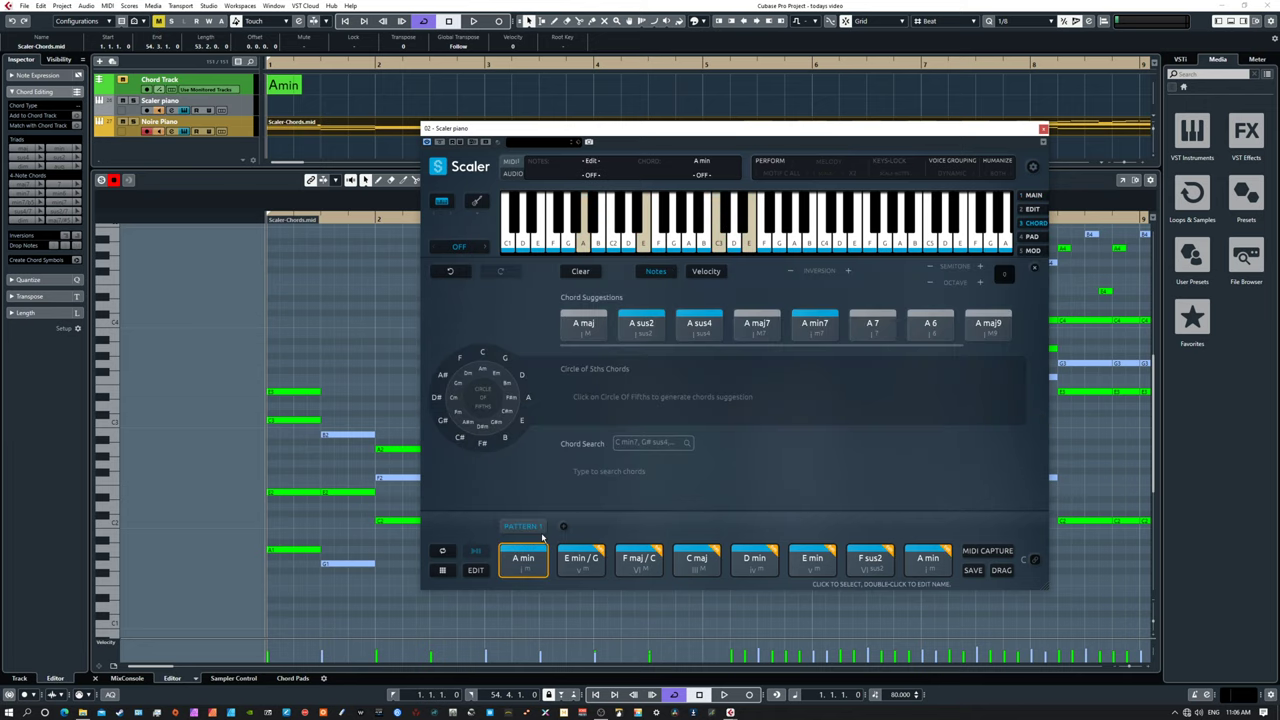
{"action": "left_click", "coordinate": [644, 553]}
{"action": "left_click", "coordinate": [656, 551]}
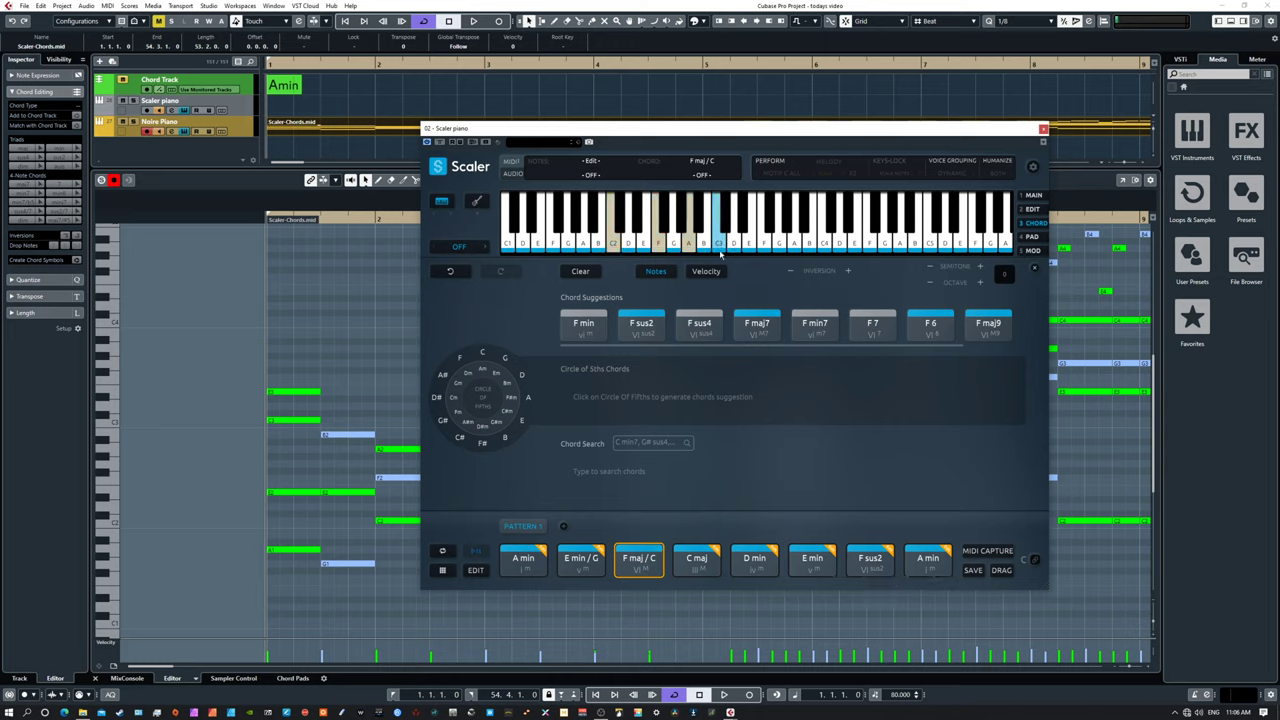
{"action": "left_click", "coordinate": [673, 245]}
{"action": "mouse_move", "coordinate": [673, 245]}
{"action": "left_mouse_down"}
{"action": "mouse_move", "coordinate": [749, 248]}
{"action": "mouse_move", "coordinate": [801, 278]}
{"action": "left_mouse_up"}
Step: Show the velocity of each note in the F maj / C chord and inspect the values on the keyboard
{"action": "left_click", "coordinate": [706, 271]}
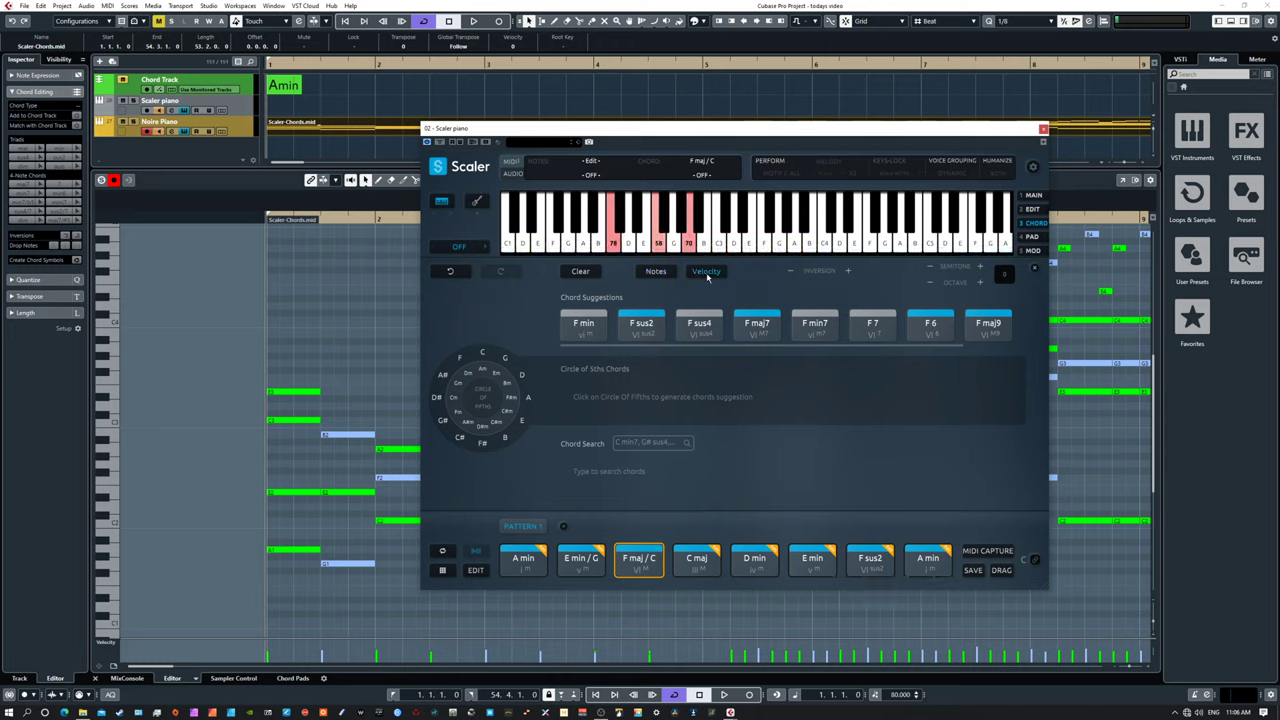
{"action": "left_click", "coordinate": [673, 245]}
{"action": "left_click_drag", "start_coordinate": [673, 245], "coordinate": [670, 245]}
{"action": "left_click", "coordinate": [650, 251]}
{"action": "left_click_drag", "start_coordinate": [650, 251], "coordinate": [648, 252]}
{"action": "left_click", "coordinate": [628, 252]}
Step: Audition the E min / G and F maj / C chords in the pattern to compare them
{"action": "left_click", "coordinate": [580, 558]}
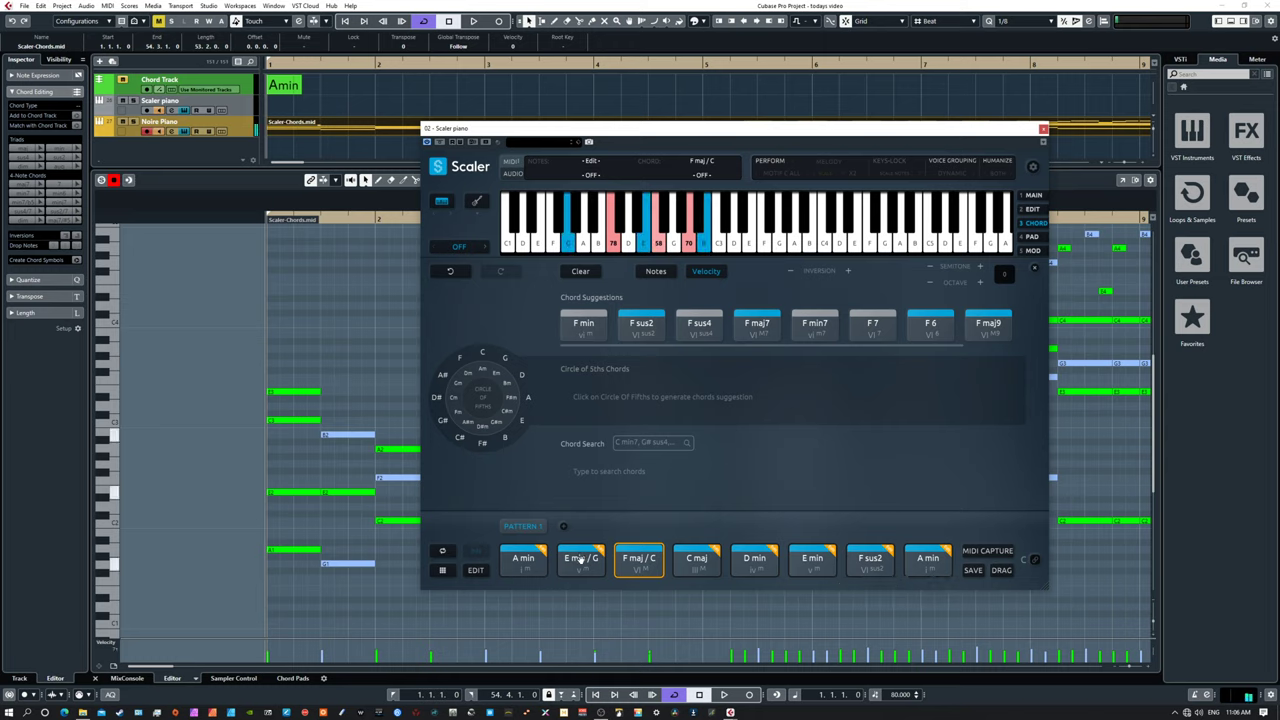
{"action": "left_click", "coordinate": [636, 561]}
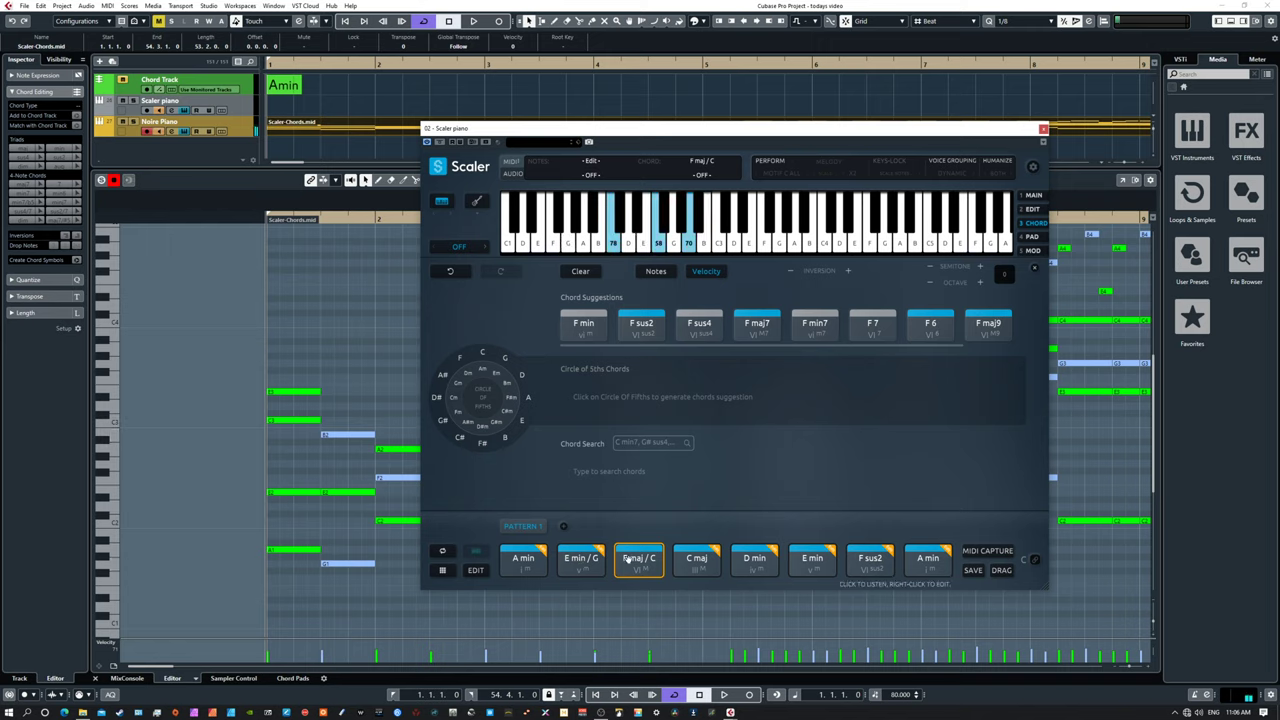
{"action": "left_click", "coordinate": [630, 560]}
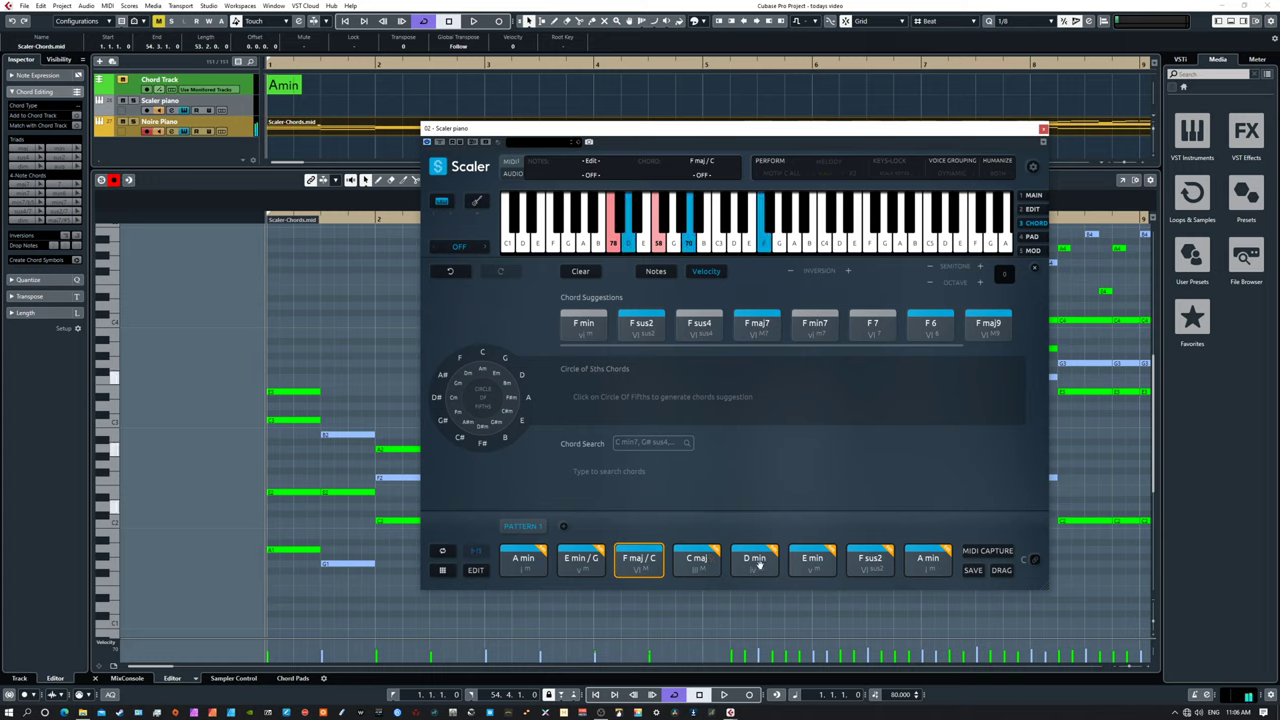
Step: Select C maj and D min for editing, inspect their note velocities, and return to the notes view
{"action": "left_click", "coordinate": [717, 557]}
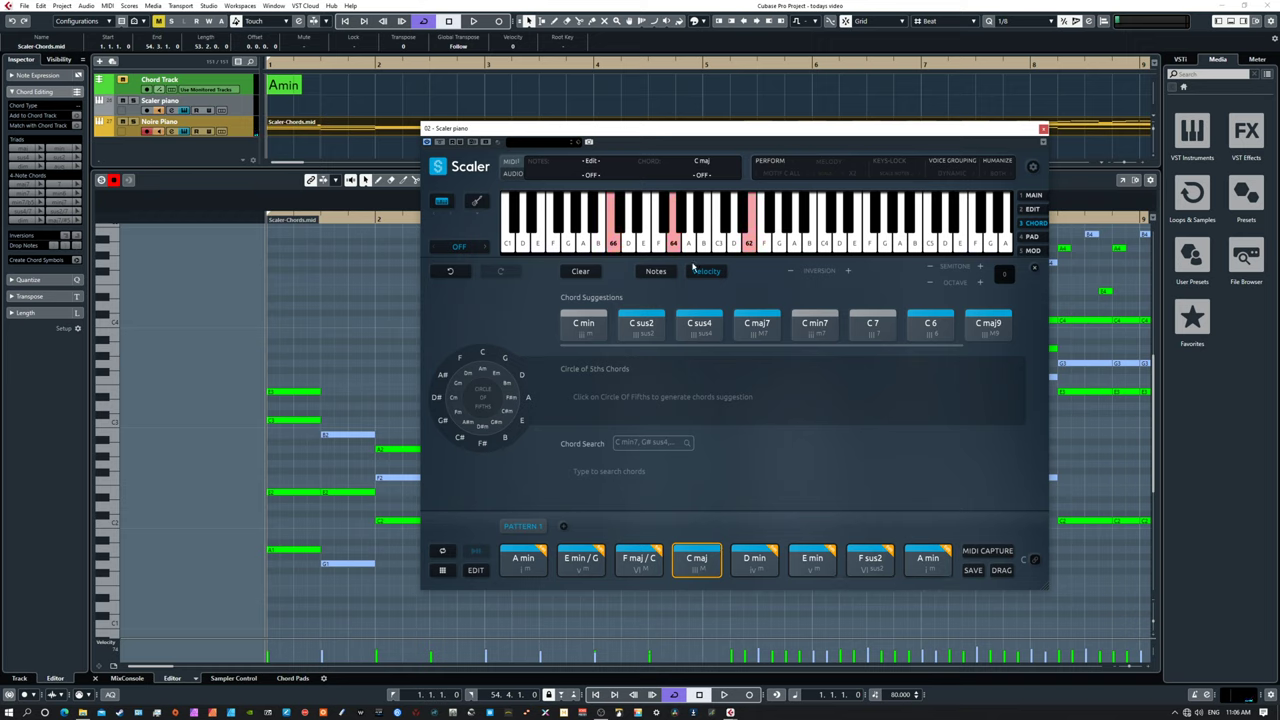
{"action": "left_click", "coordinate": [771, 552]}
{"action": "left_click", "coordinate": [771, 552]}
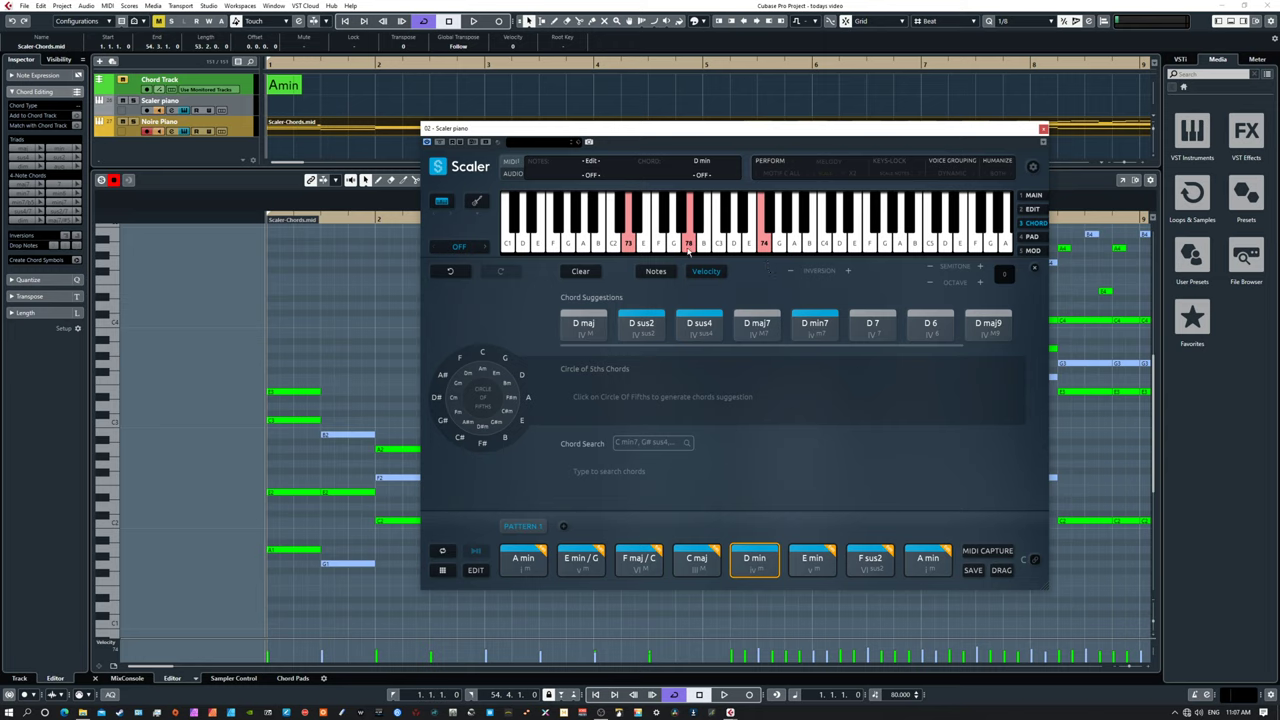
{"action": "left_click", "coordinate": [698, 275]}
{"action": "left_click", "coordinate": [663, 274]}
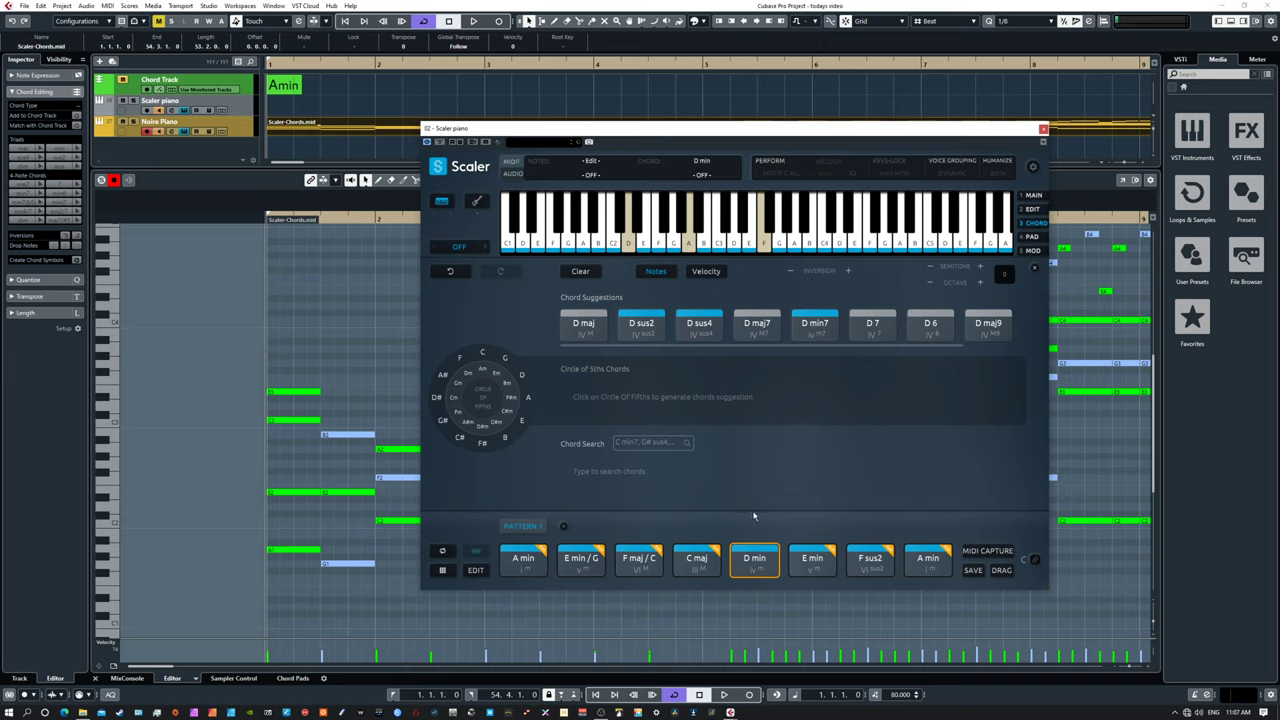
Step: Audition F maj / C, E min and D min from the pattern while D min stays selected for editing
{"action": "left_click", "coordinate": [627, 557]}
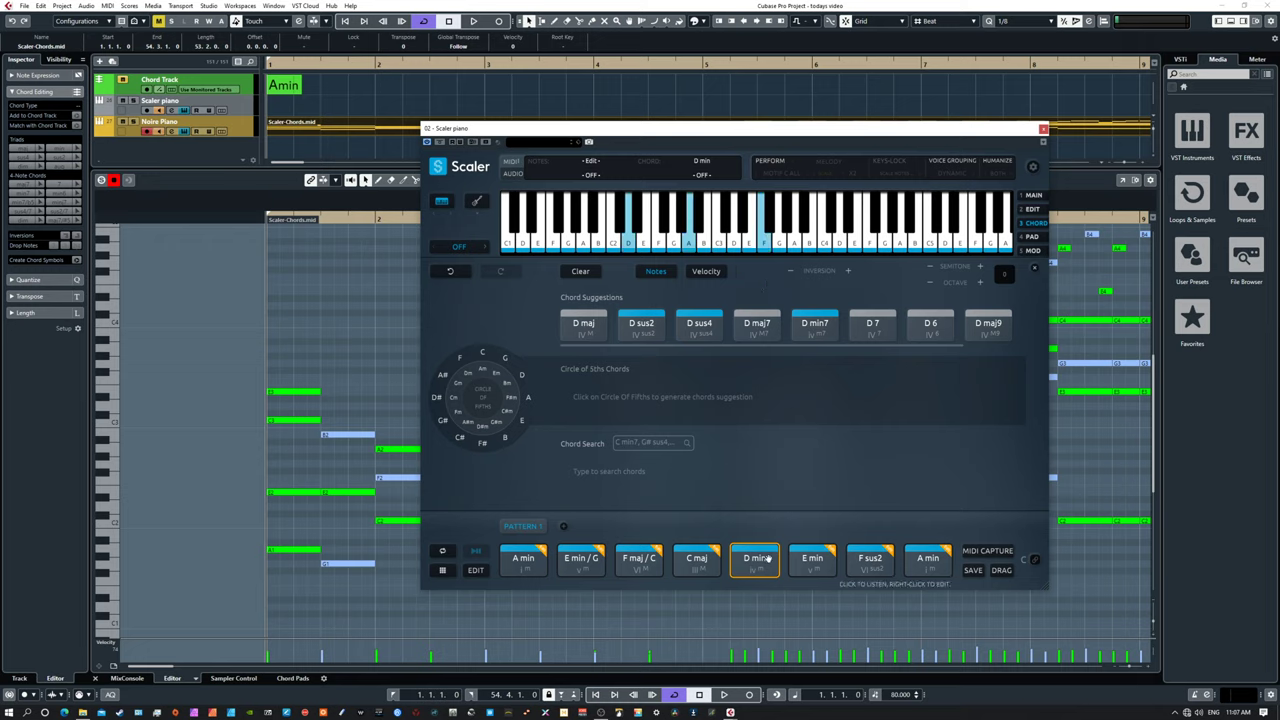
{"action": "left_click", "coordinate": [828, 549]}
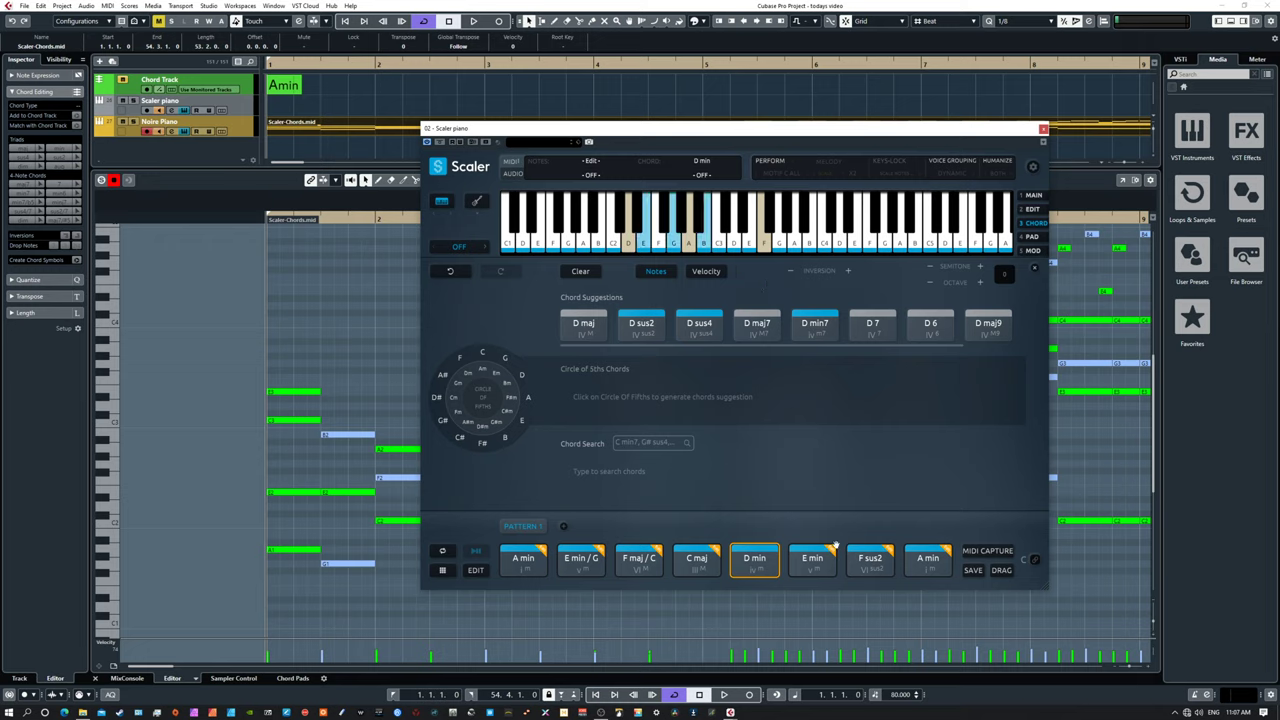
{"action": "left_click", "coordinate": [845, 567]}
{"action": "left_click", "coordinate": [756, 561]}
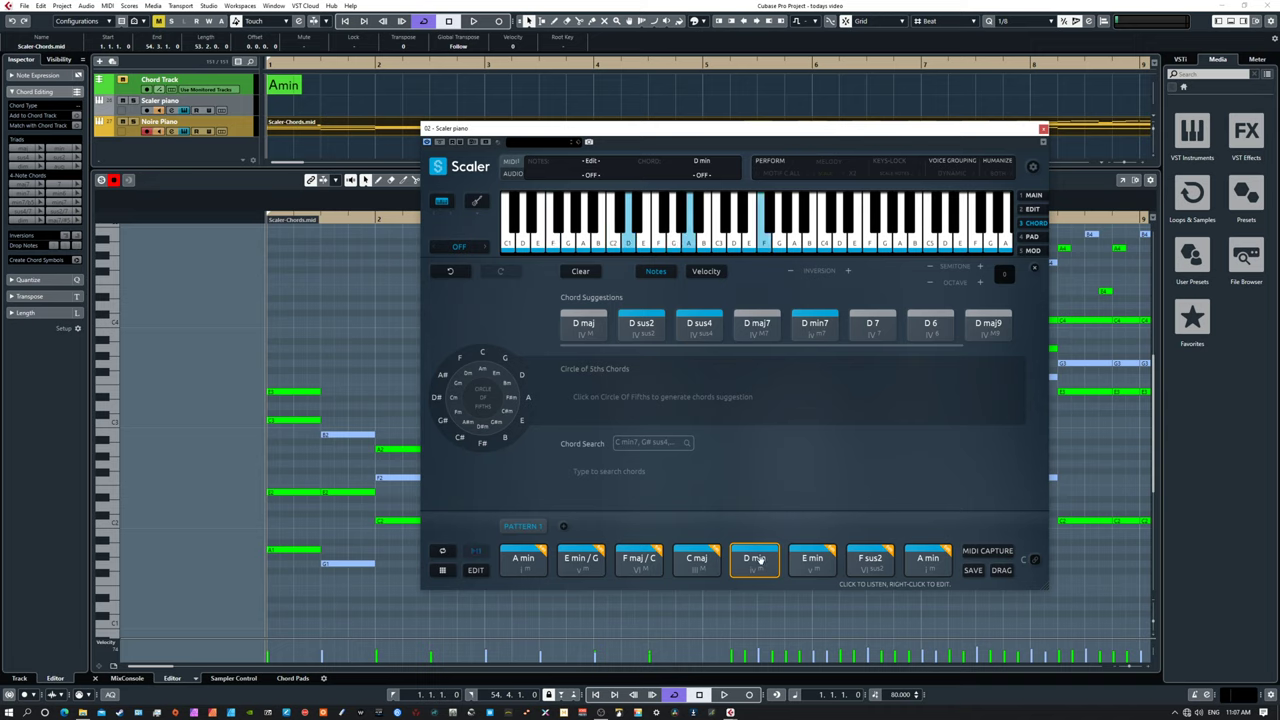
Step: Open the modulation page, audition C maj, and clear the existing Neo-Riemannian transformation rows
{"action": "left_click", "coordinate": [1034, 251]}
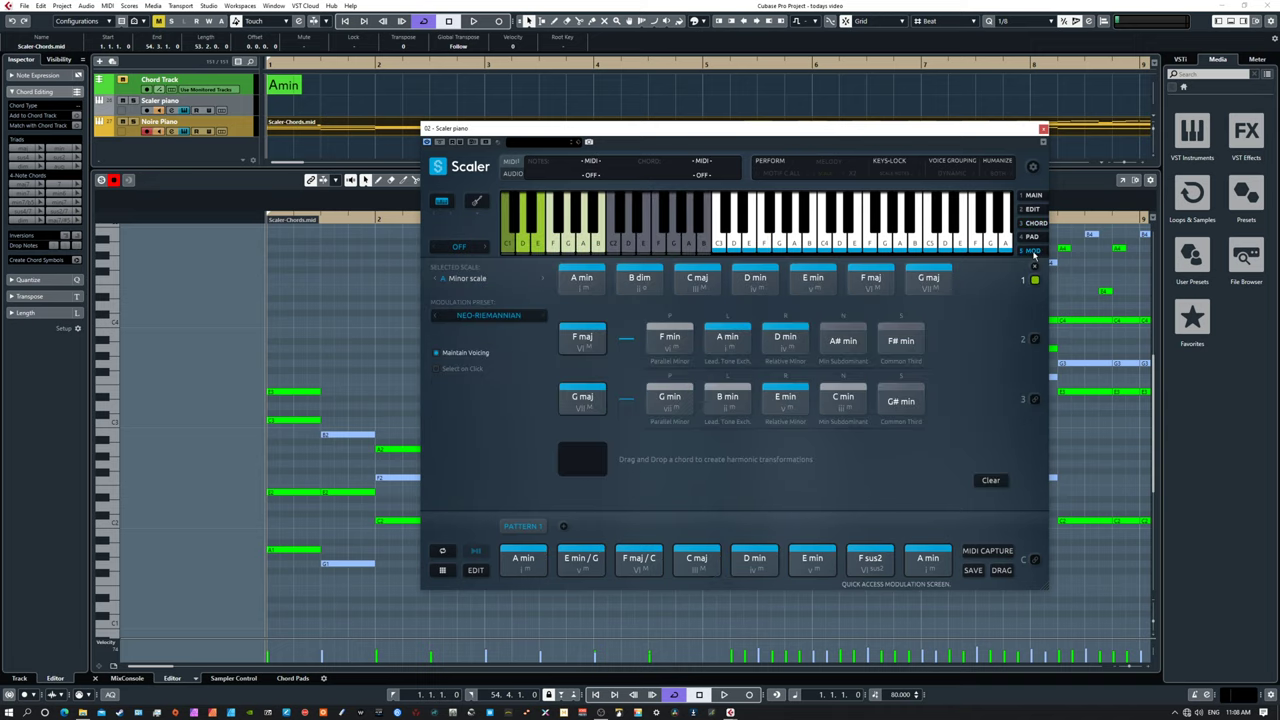
{"action": "left_click", "coordinate": [700, 558]}
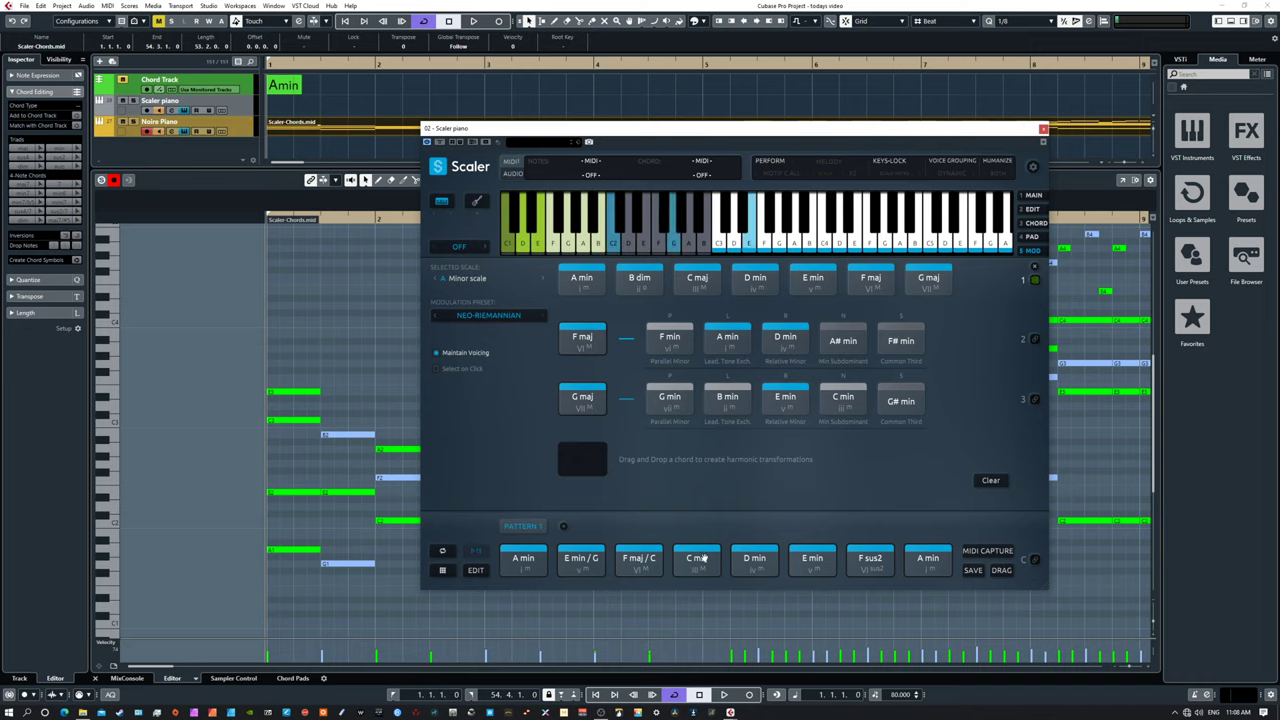
{"action": "left_click", "coordinate": [990, 480]}
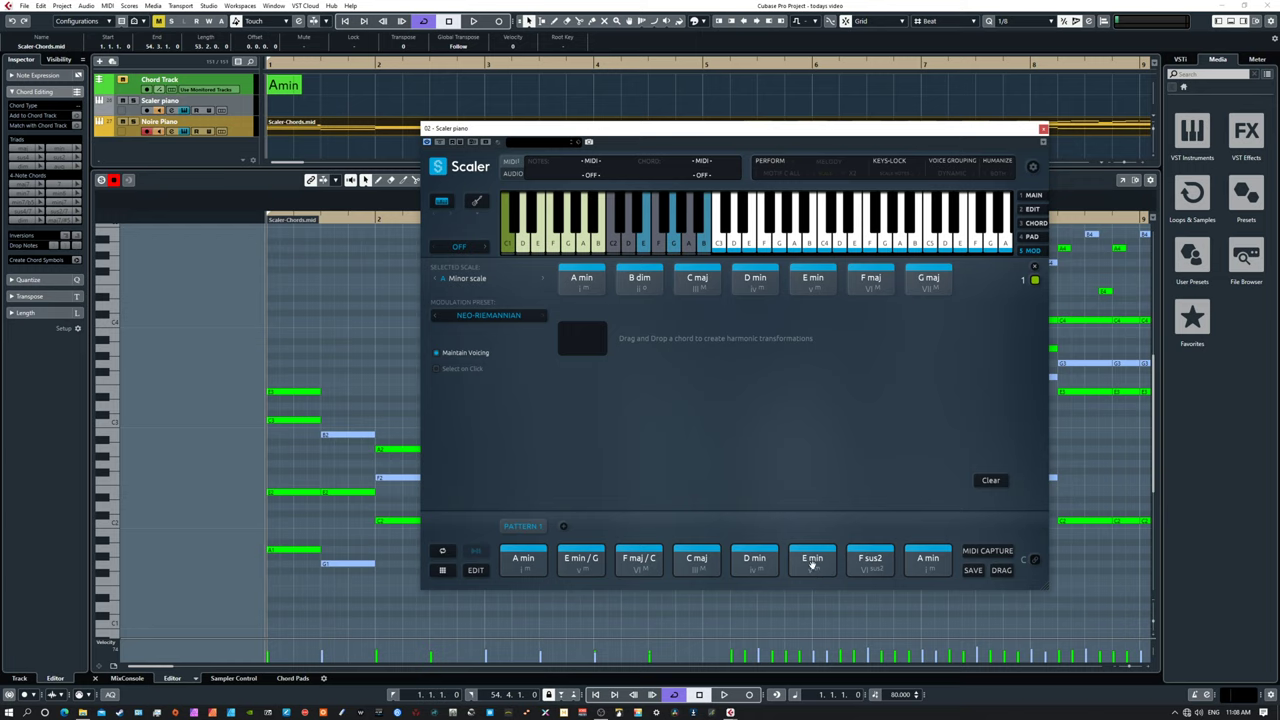
Step: Audition the D min and C maj chords of the pattern on the modulation page
{"action": "left_click", "coordinate": [753, 566]}
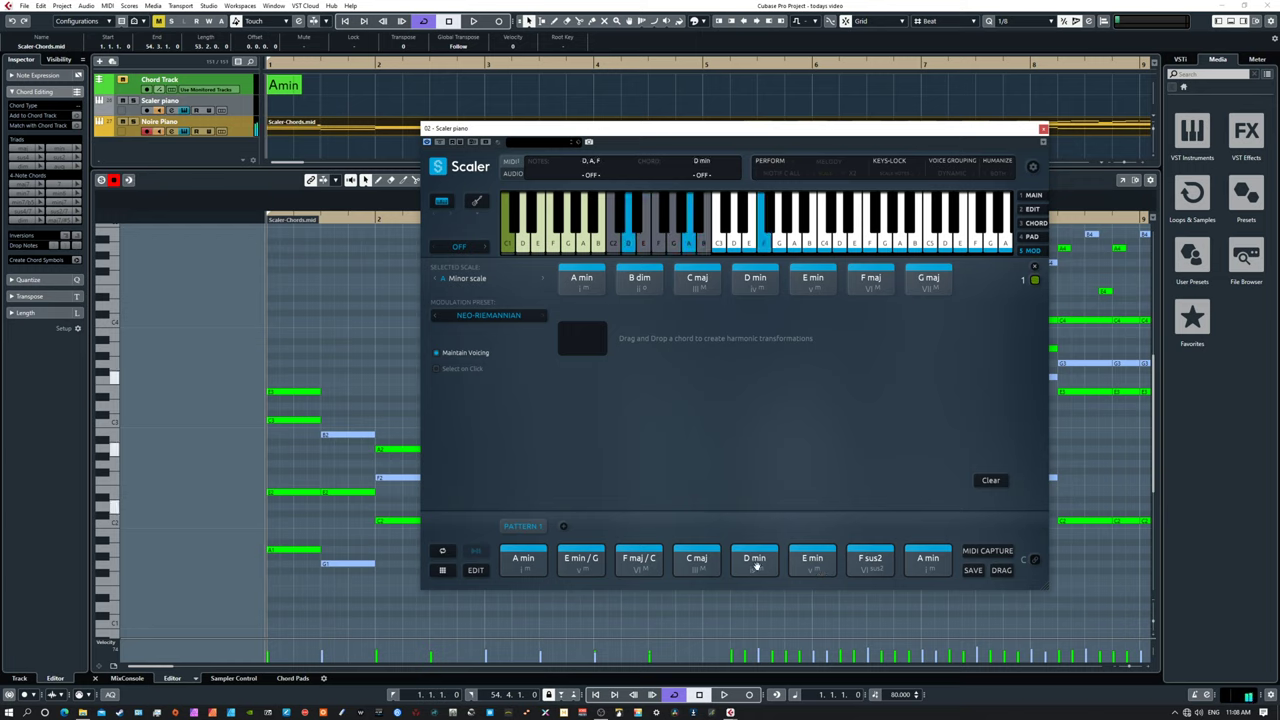
{"action": "left_click", "coordinate": [700, 566]}
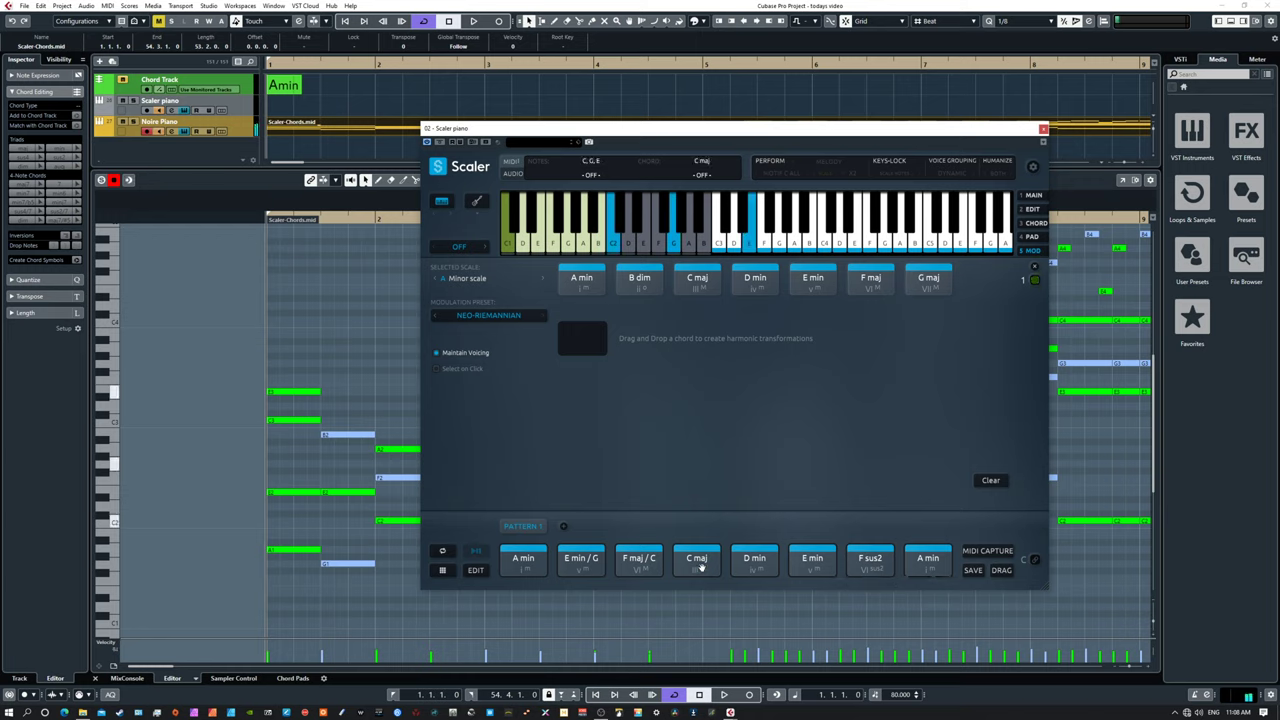
{"action": "left_click", "coordinate": [745, 566]}
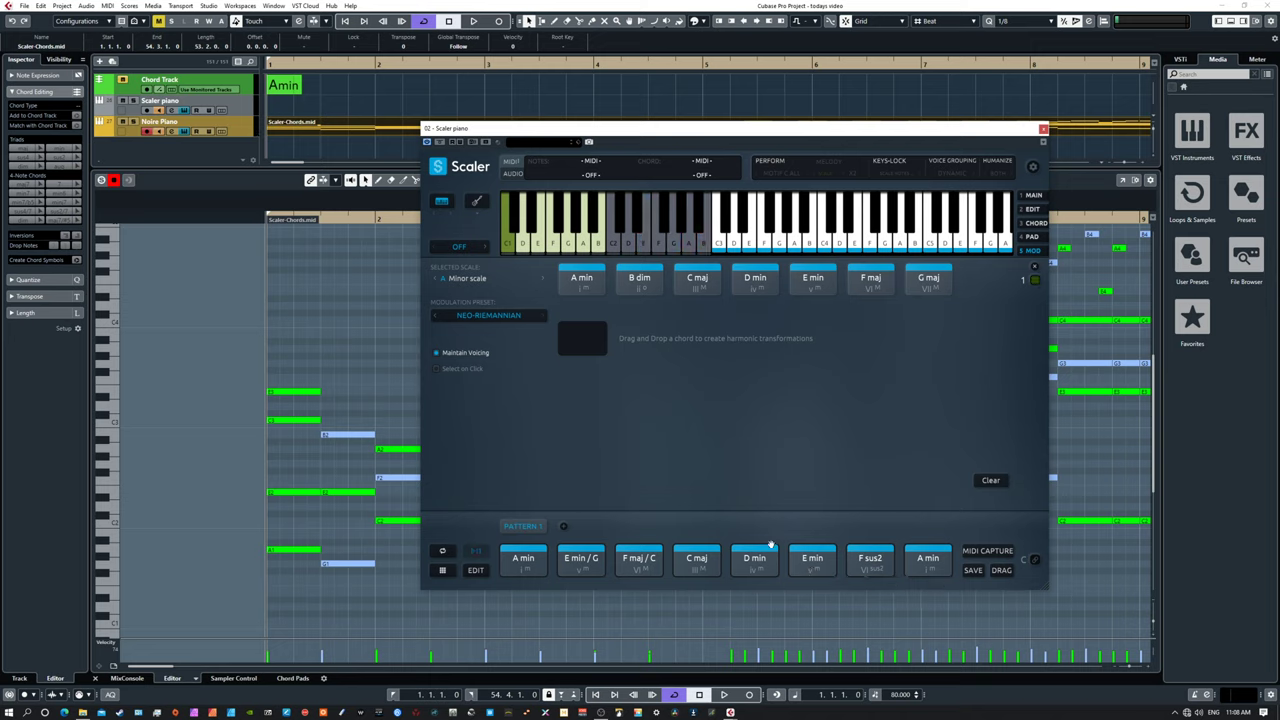
Step: Add the pattern's D min as the source chord for Neo-Riemannian transformations and audition D maj, A maj and C# maj
{"action": "left_click_drag", "start_coordinate": [758, 556], "coordinate": [582, 338]}
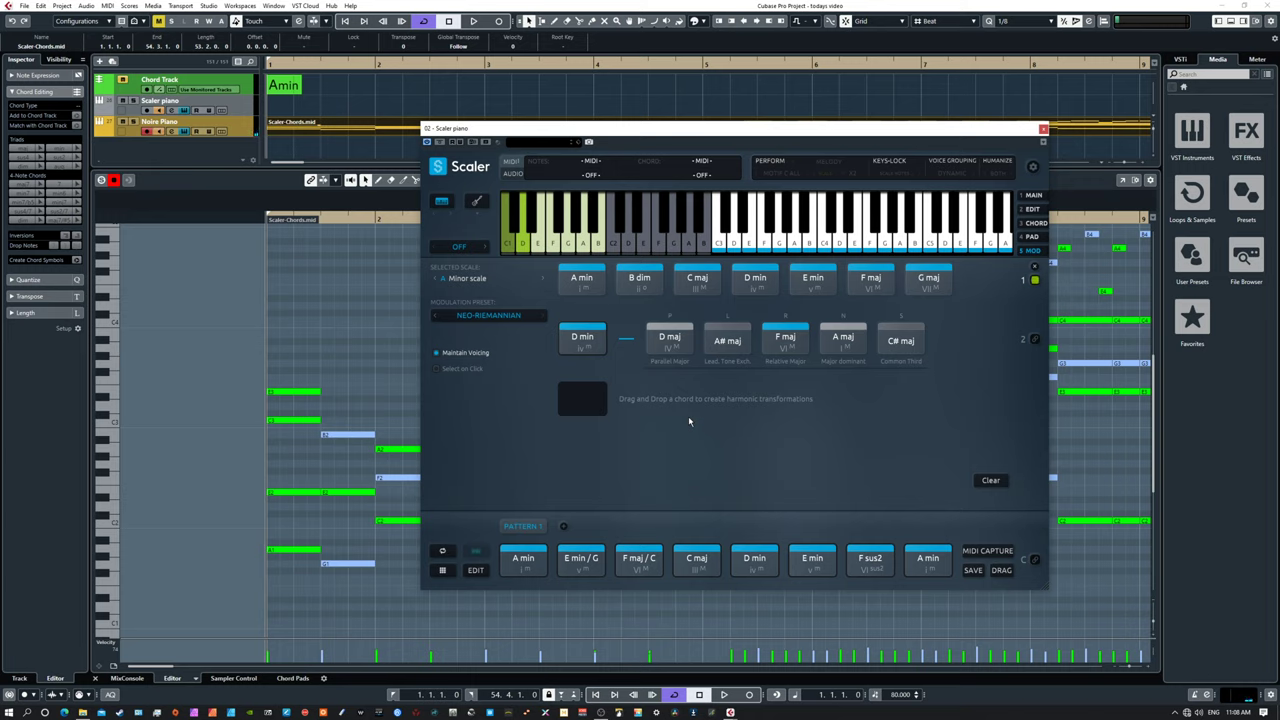
{"action": "left_click", "coordinate": [669, 338]}
{"action": "left_click", "coordinate": [845, 345]}
{"action": "left_click", "coordinate": [893, 340]}
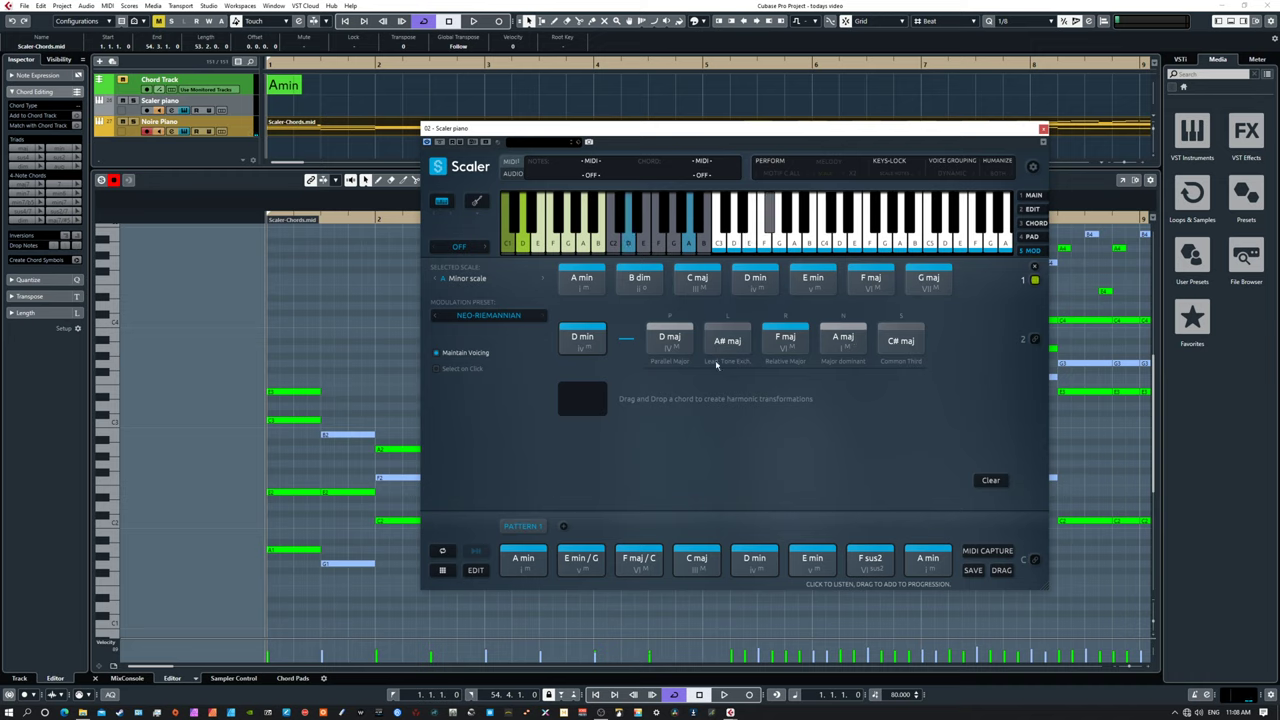
Step: Extend the transformation chain with A# maj from the D min row and G min from the A# maj row
{"action": "left_click", "coordinate": [727, 340]}
{"action": "left_click_drag", "start_coordinate": [727, 340], "coordinate": [590, 401]}
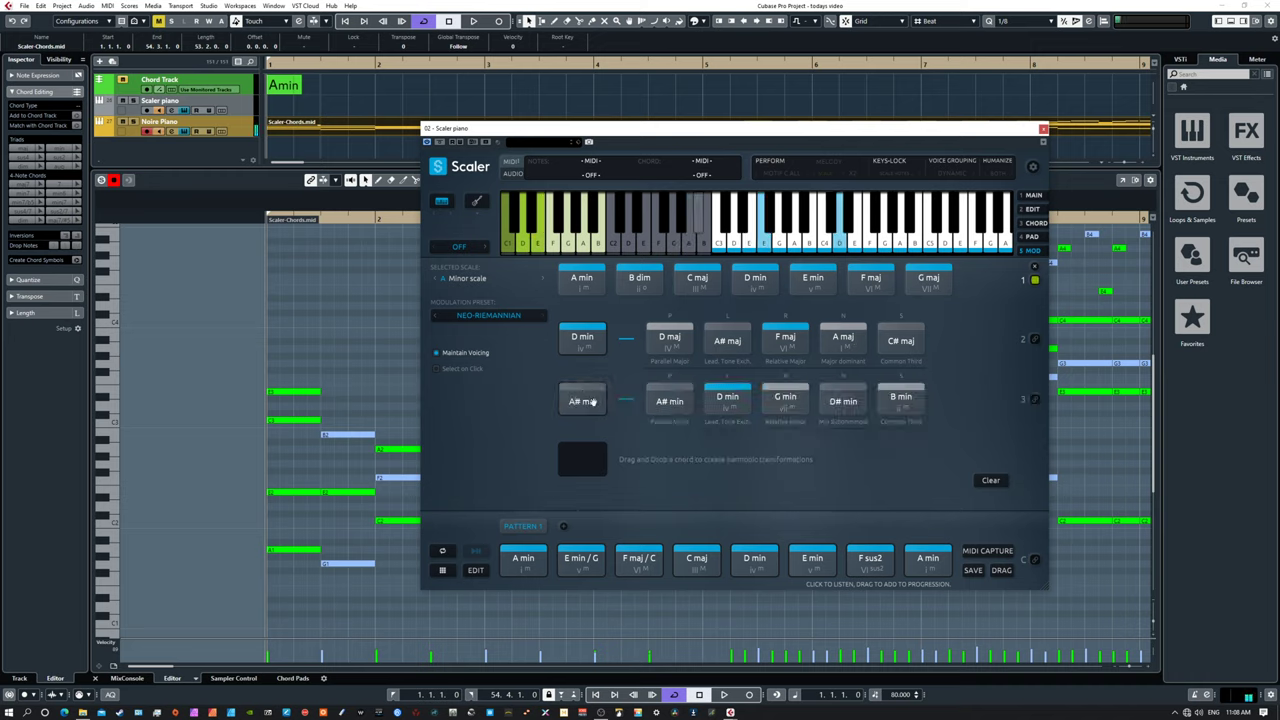
{"action": "left_click_drag", "start_coordinate": [785, 397], "coordinate": [580, 455]}
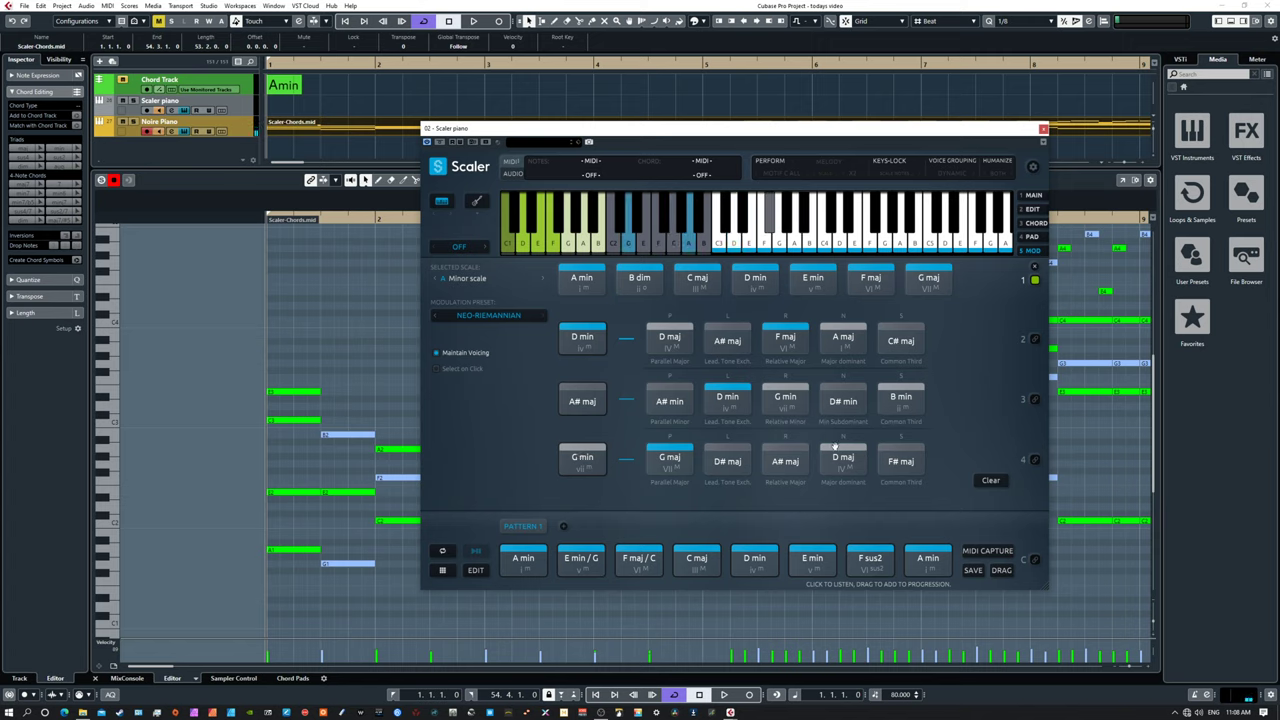
Step: Audition the pattern's E min, open it in the chord editor, inspect its note velocities and return to the notes view
{"action": "left_click", "coordinate": [816, 563]}
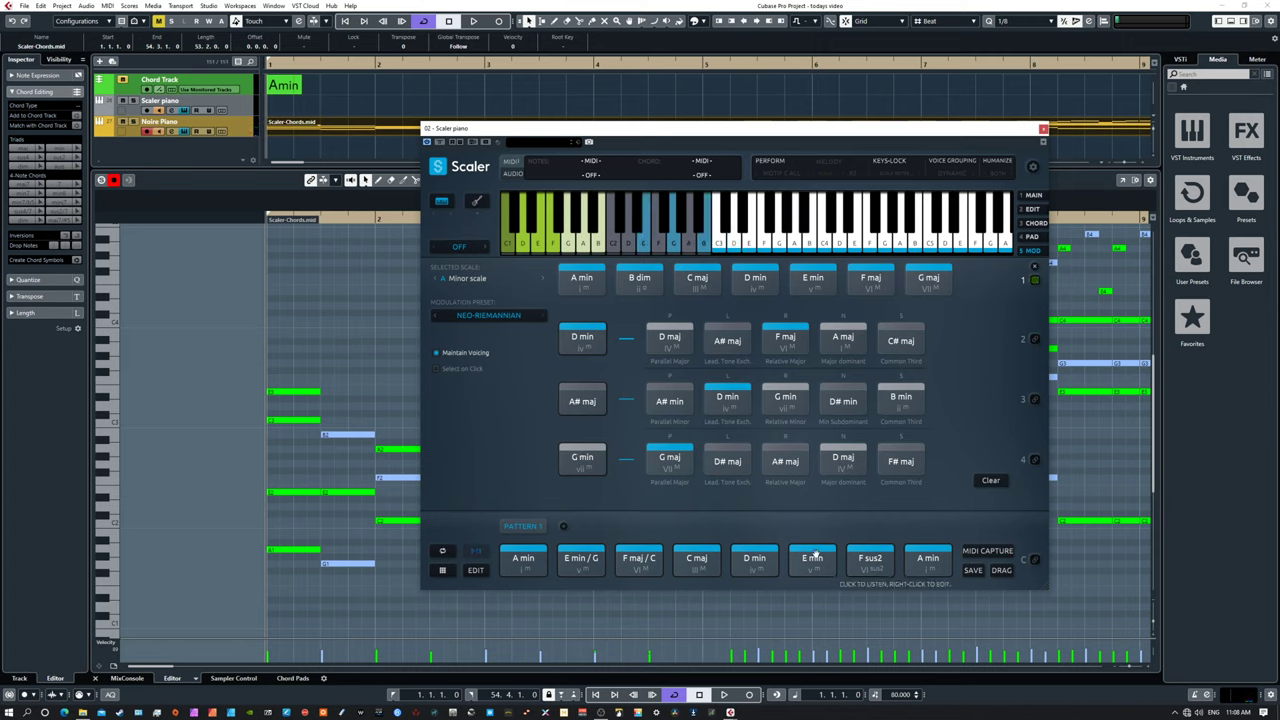
{"action": "left_click", "coordinate": [831, 549]}
{"action": "right_click", "coordinate": [826, 553]}
{"action": "left_click", "coordinate": [843, 536]}
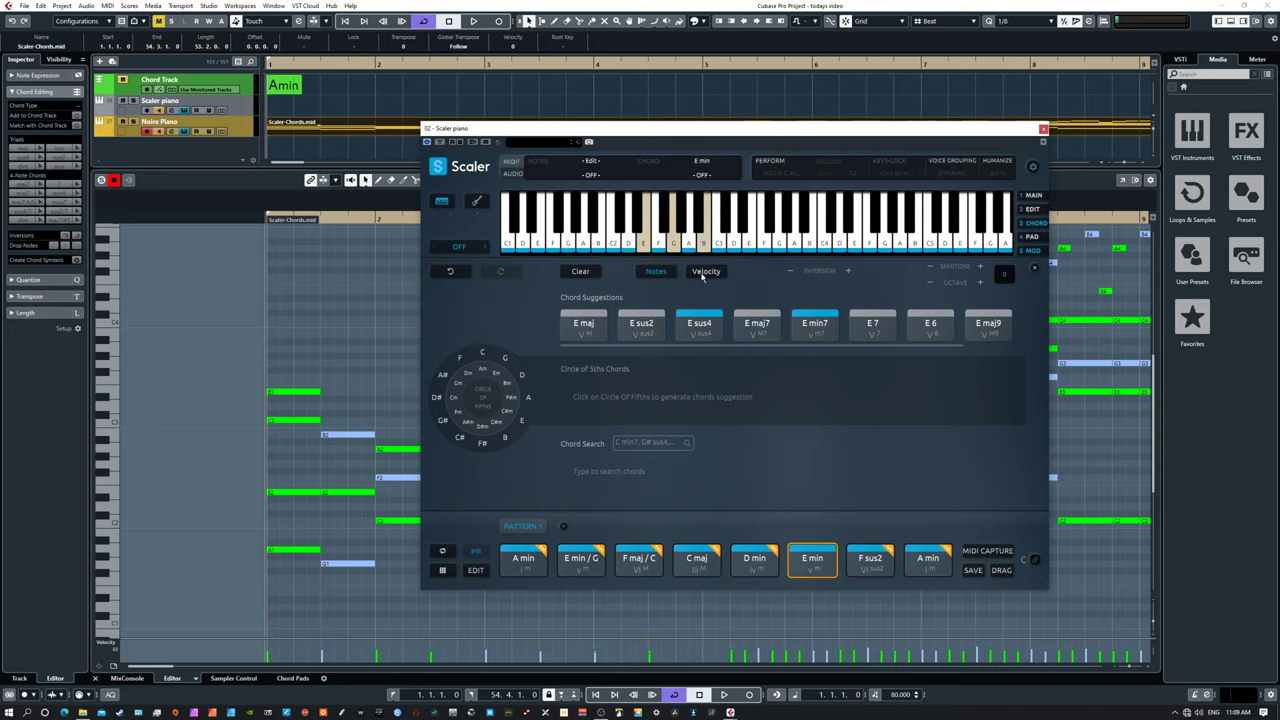
{"action": "left_click", "coordinate": [704, 272]}
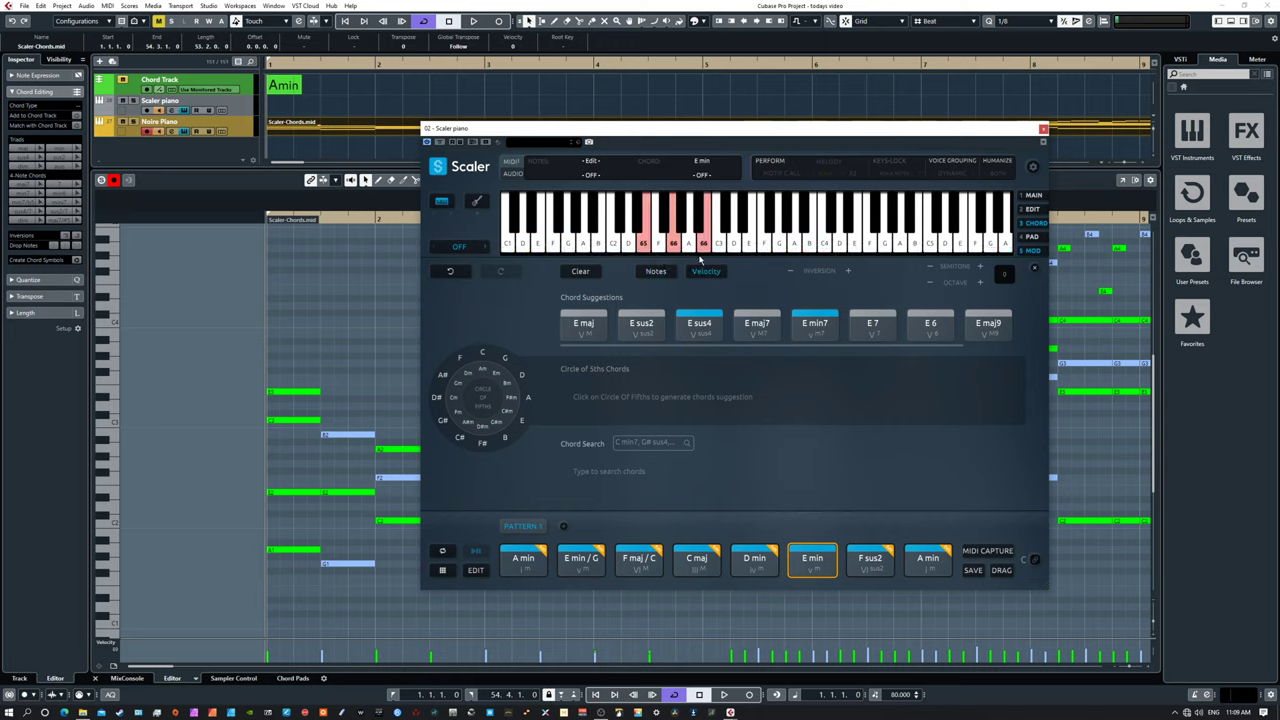
{"action": "left_click", "coordinate": [665, 274]}
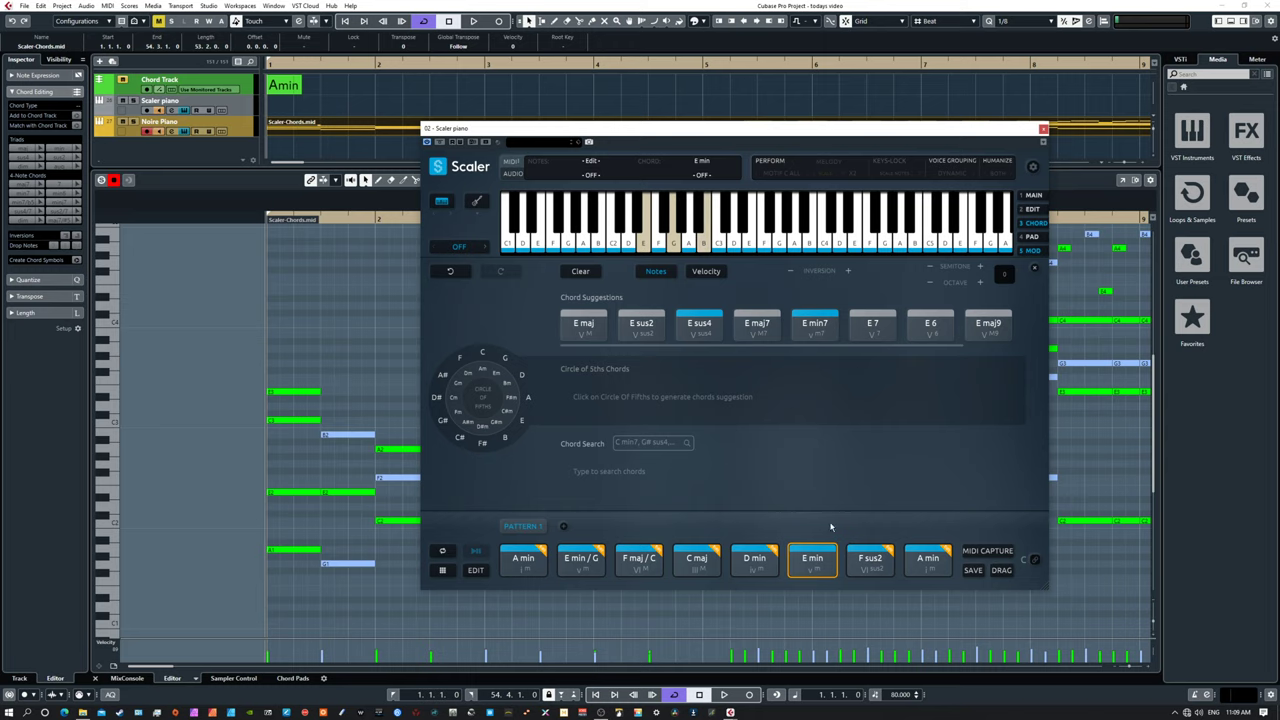
Step: Audition F sus2 and the final A min of the pattern, and select F sus2 for editing
{"action": "left_click", "coordinate": [862, 559]}
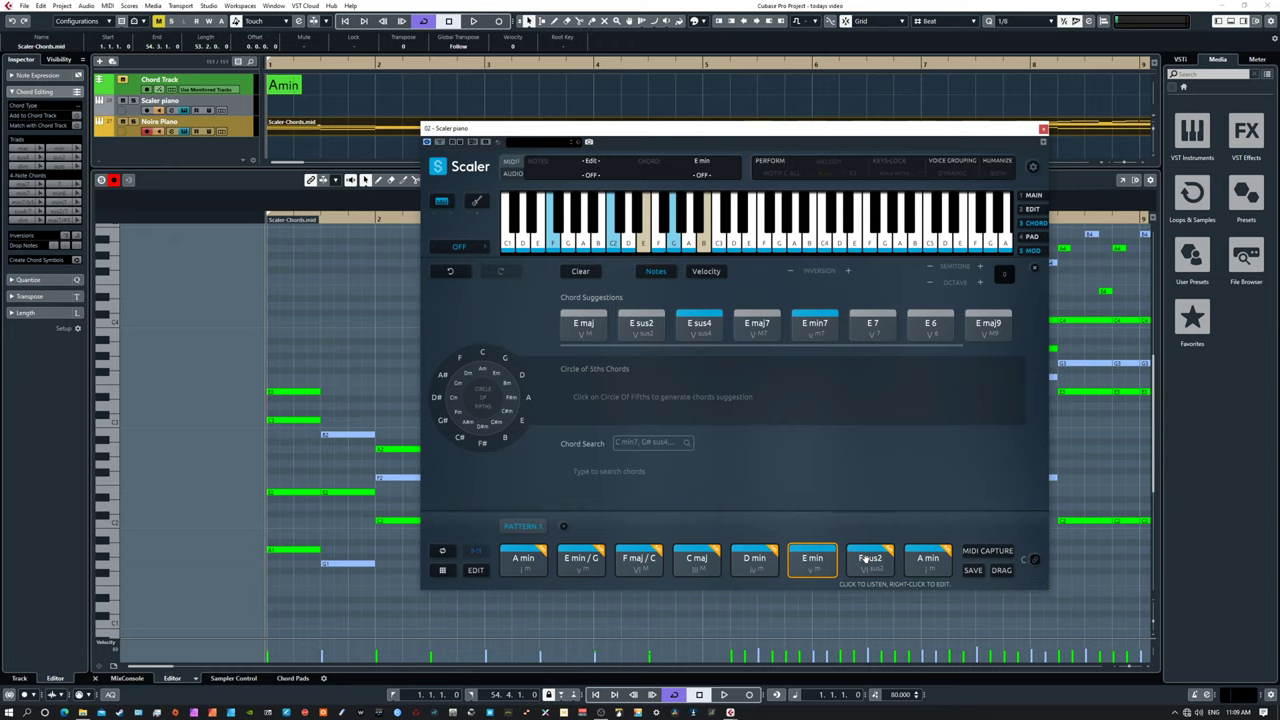
{"action": "left_click", "coordinate": [928, 560]}
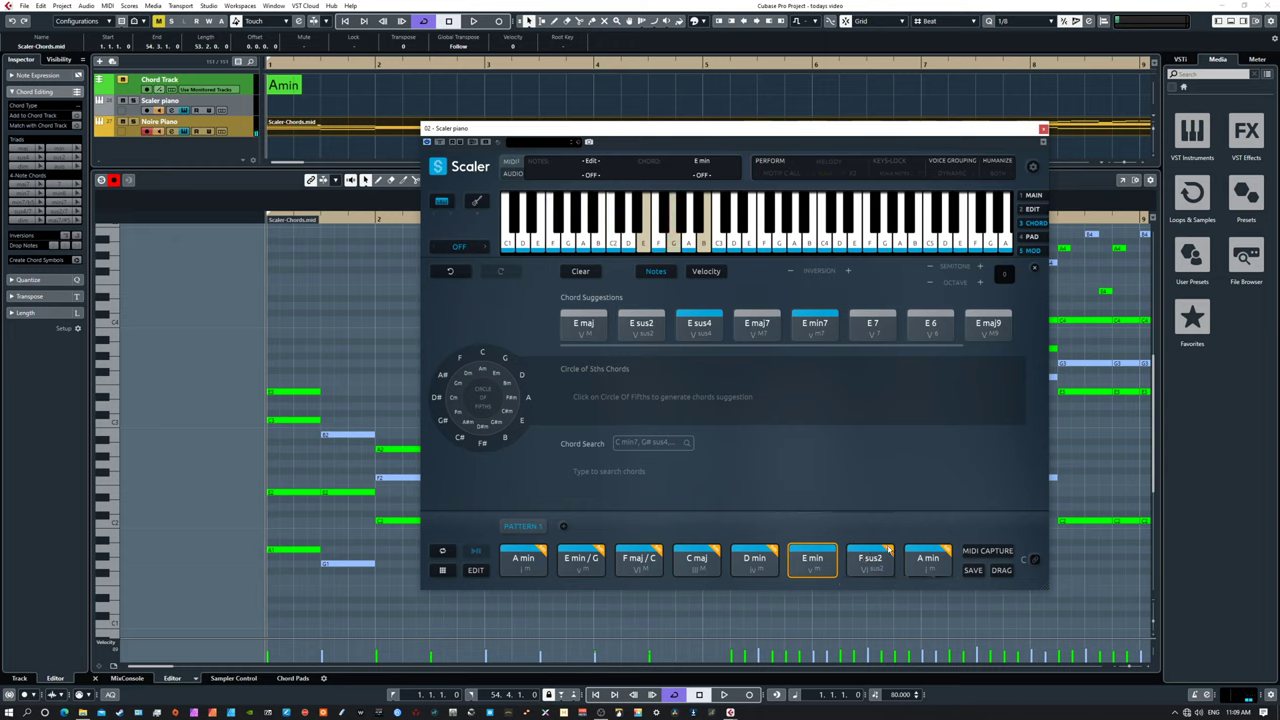
{"action": "left_click", "coordinate": [889, 551]}
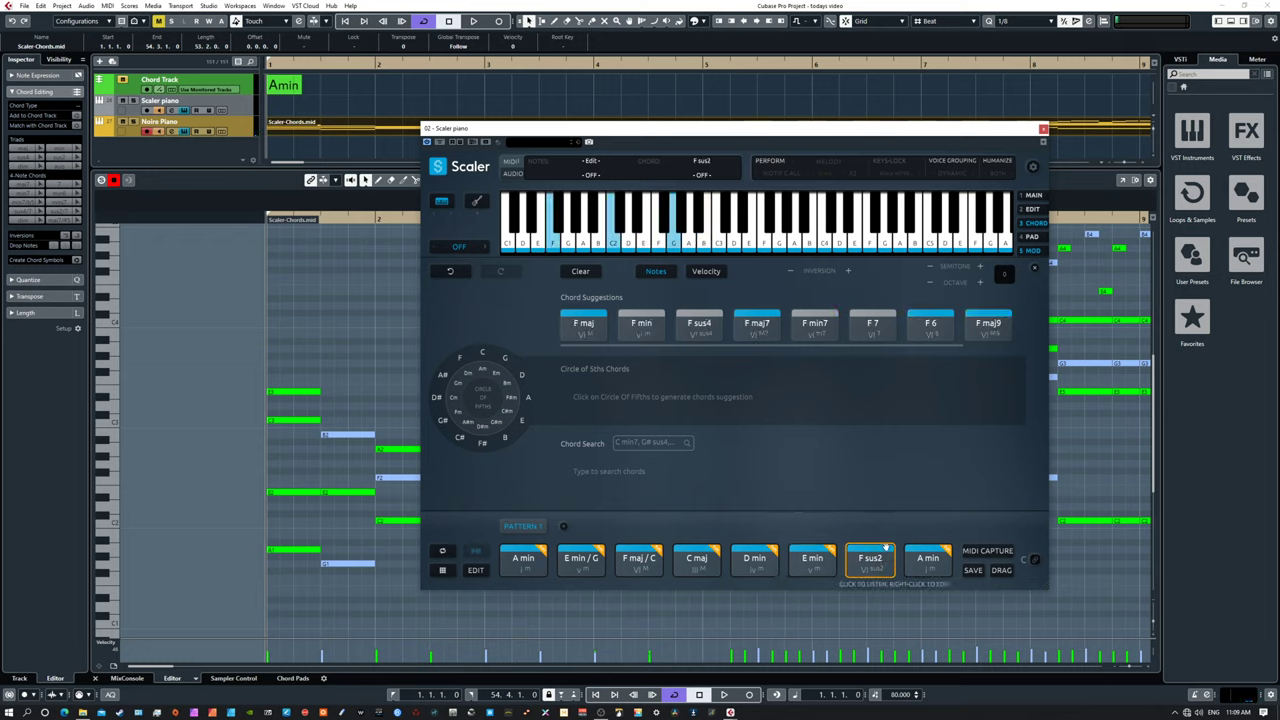
Step: Open the pattern's final A min in the chord editor, audition it and inspect its note velocities
{"action": "left_click", "coordinate": [945, 553]}
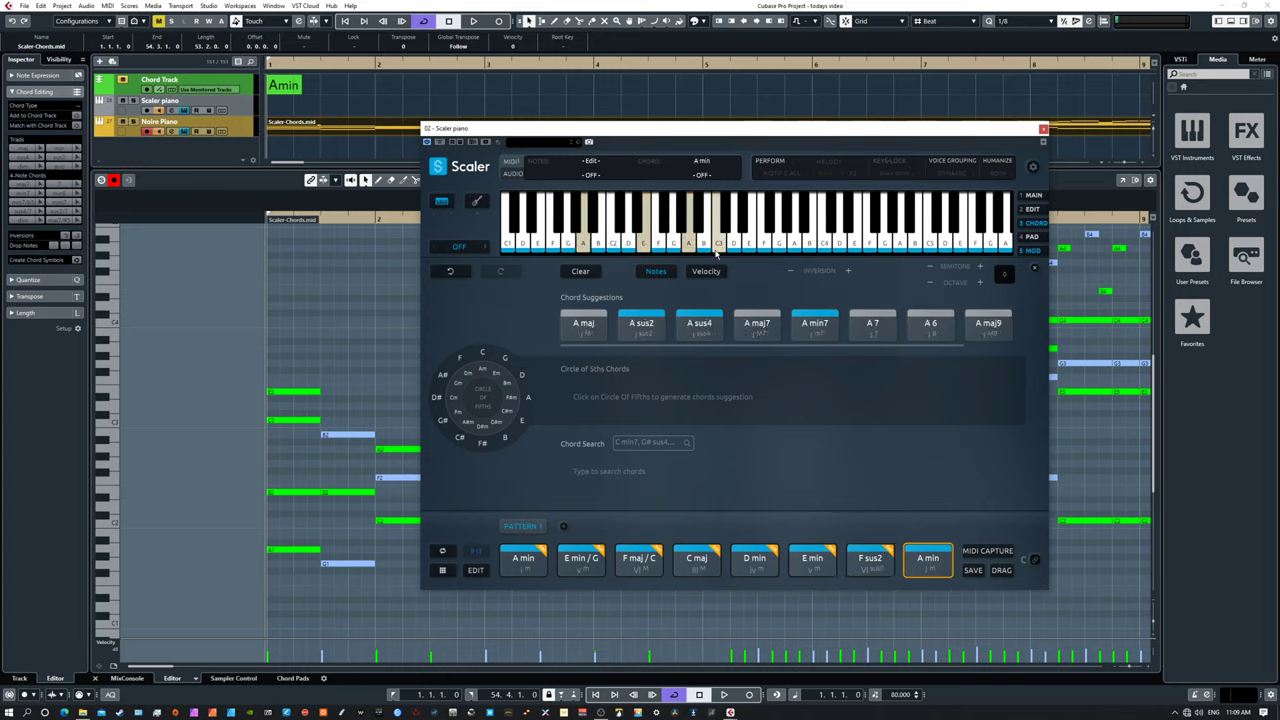
{"action": "left_click", "coordinate": [928, 558]}
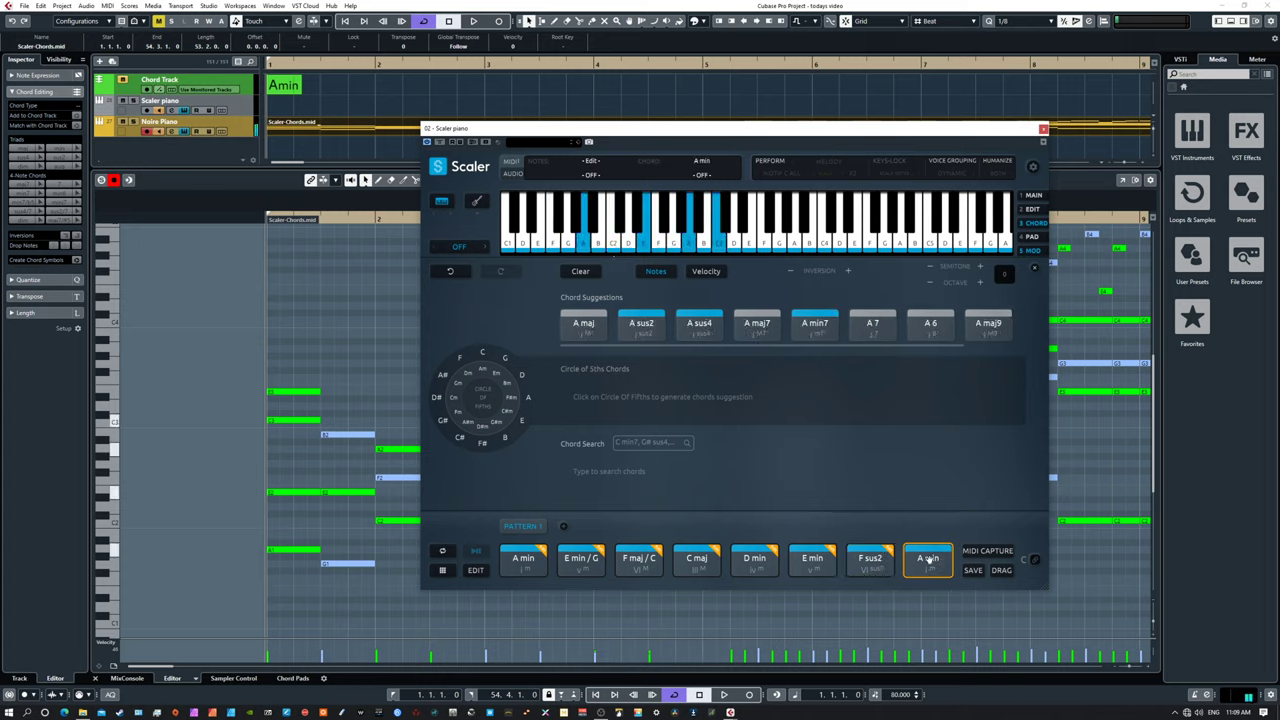
{"action": "left_click", "coordinate": [711, 273]}
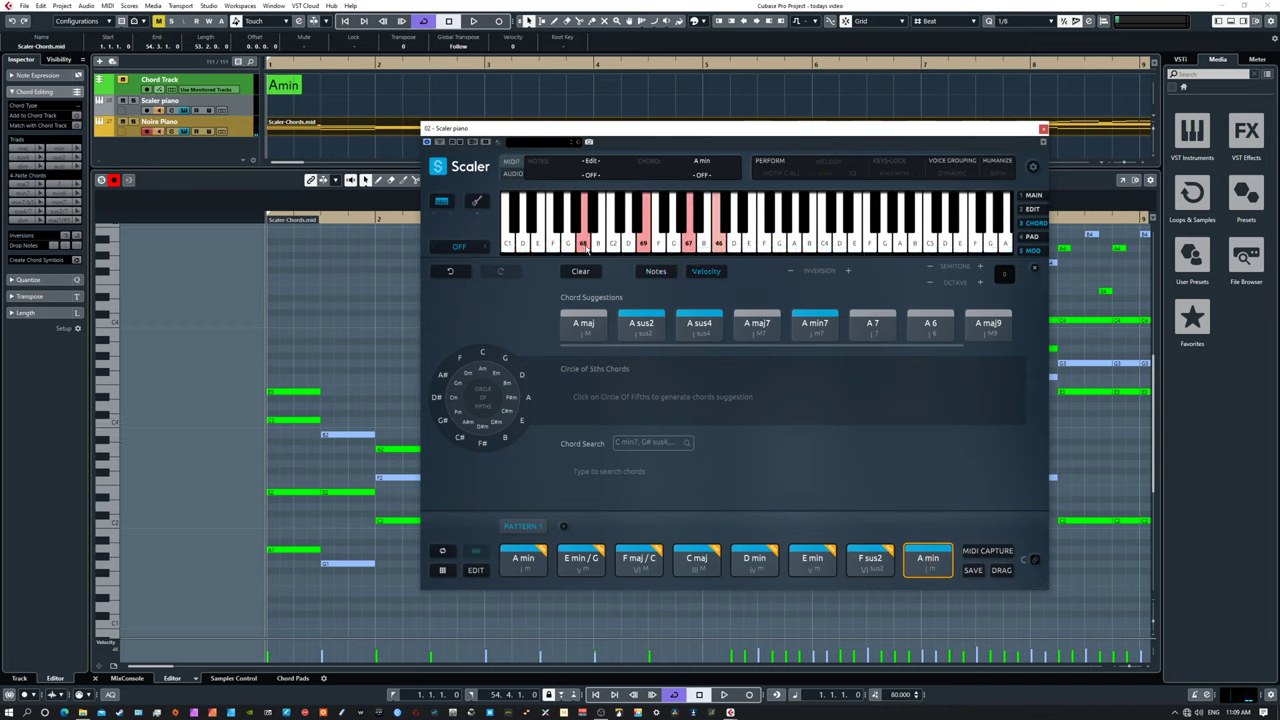
{"action": "left_click", "coordinate": [702, 250]}
{"action": "left_click", "coordinate": [922, 565]}
{"action": "left_click", "coordinate": [922, 567]}
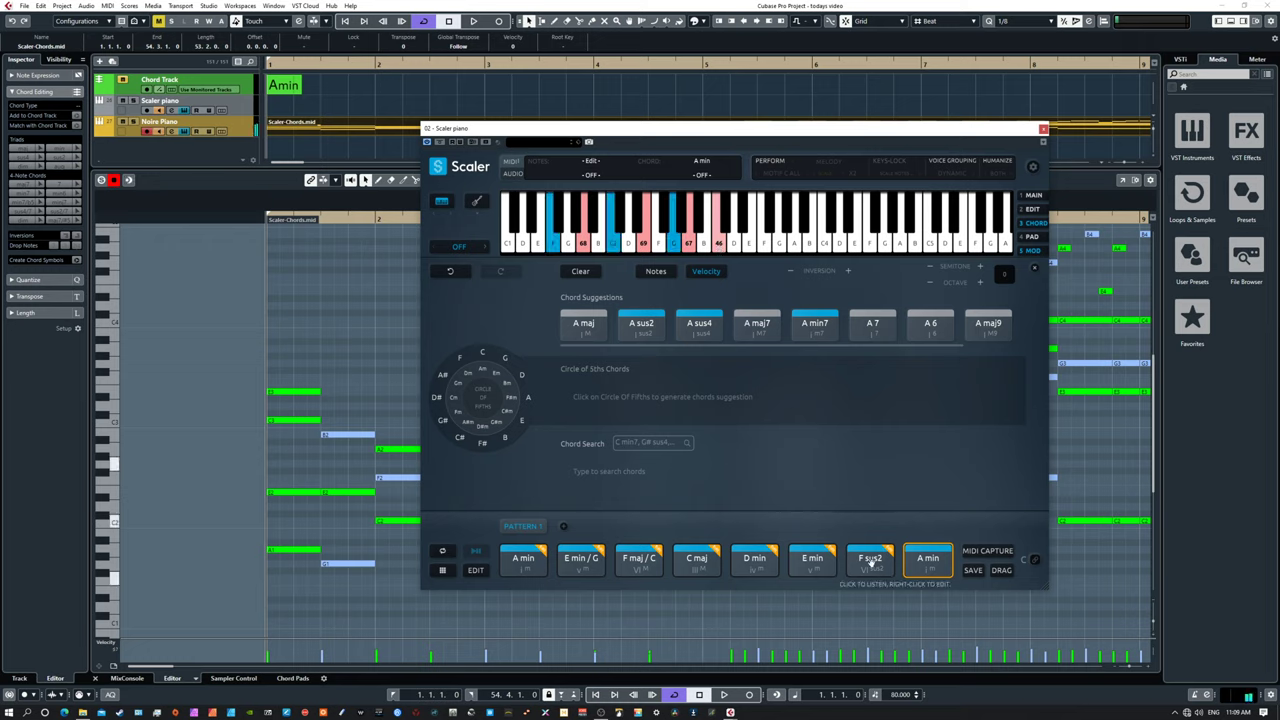
{"action": "left_click", "coordinate": [923, 566]}
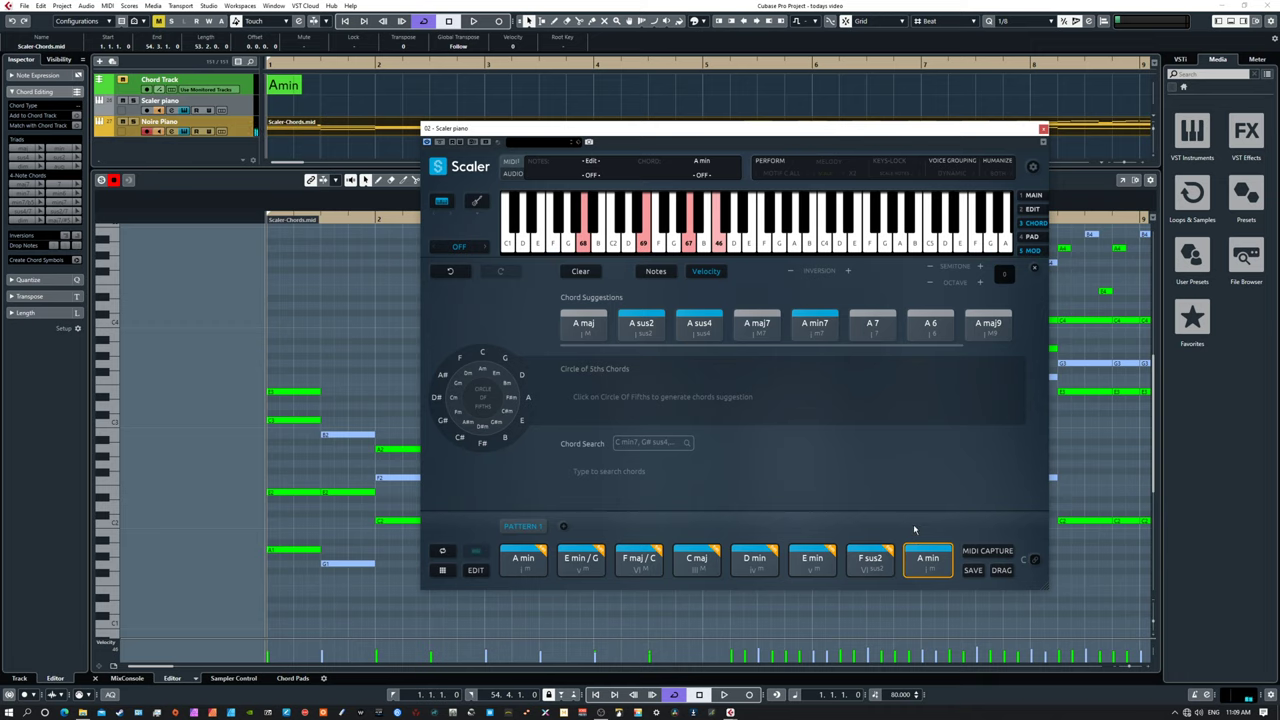
Step: Return to Scaler's main view and audition the pattern's chords from E min/G through the final A min
{"action": "left_click", "coordinate": [1033, 196]}
{"action": "left_click", "coordinate": [563, 562]}
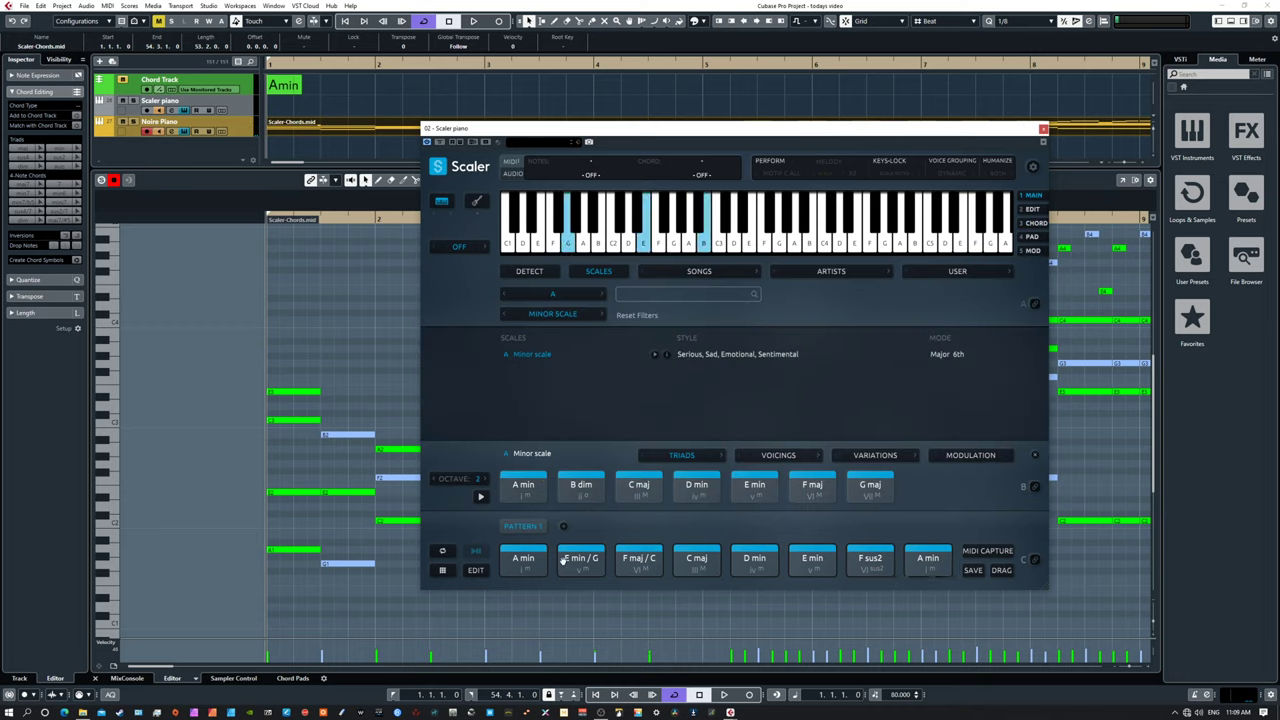
{"action": "left_click", "coordinate": [639, 558]}
{"action": "left_click", "coordinate": [697, 558]}
{"action": "left_click", "coordinate": [754, 558]}
{"action": "left_click", "coordinate": [812, 558]}
{"action": "left_click", "coordinate": [870, 558]}
{"action": "left_click", "coordinate": [928, 558]}
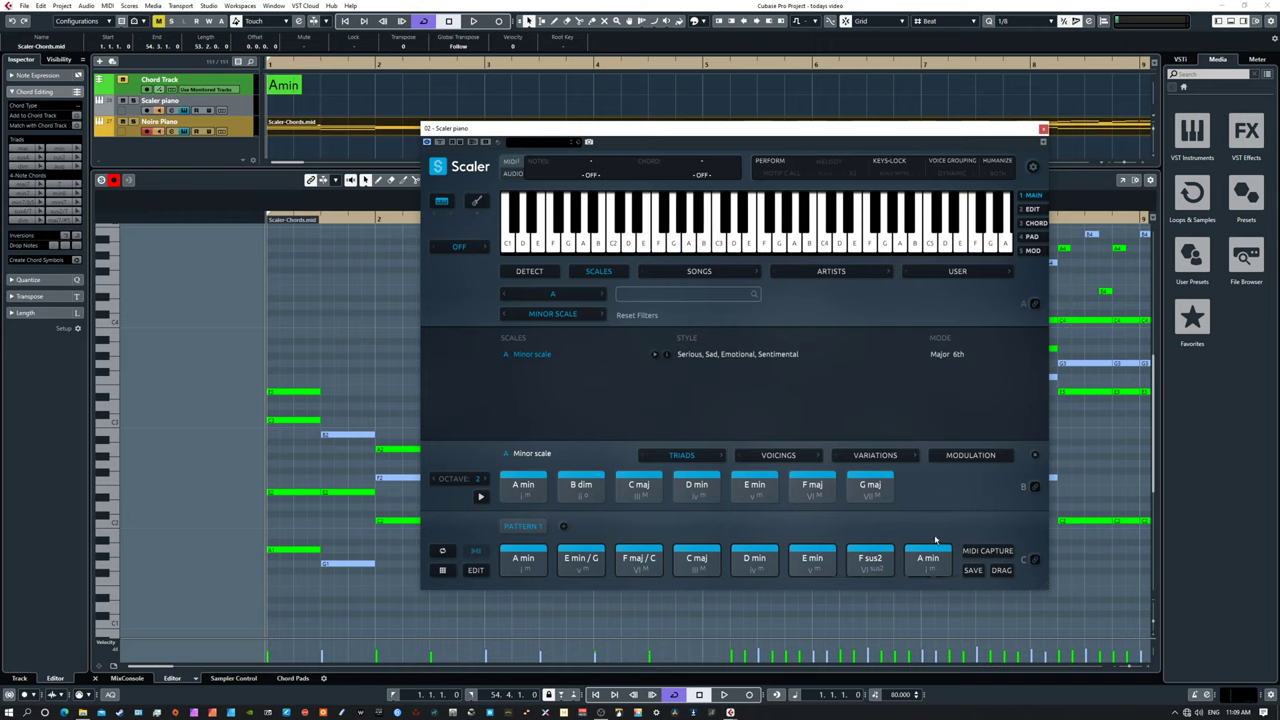
{"action": "left_click", "coordinate": [805, 555]}
{"action": "left_click", "coordinate": [640, 557]}
Step: Start Scaler's Pattern 1 playback and view the plugin's playback settings
{"action": "left_click_drag", "start_coordinate": [721, 131], "coordinate": [503, 167]}
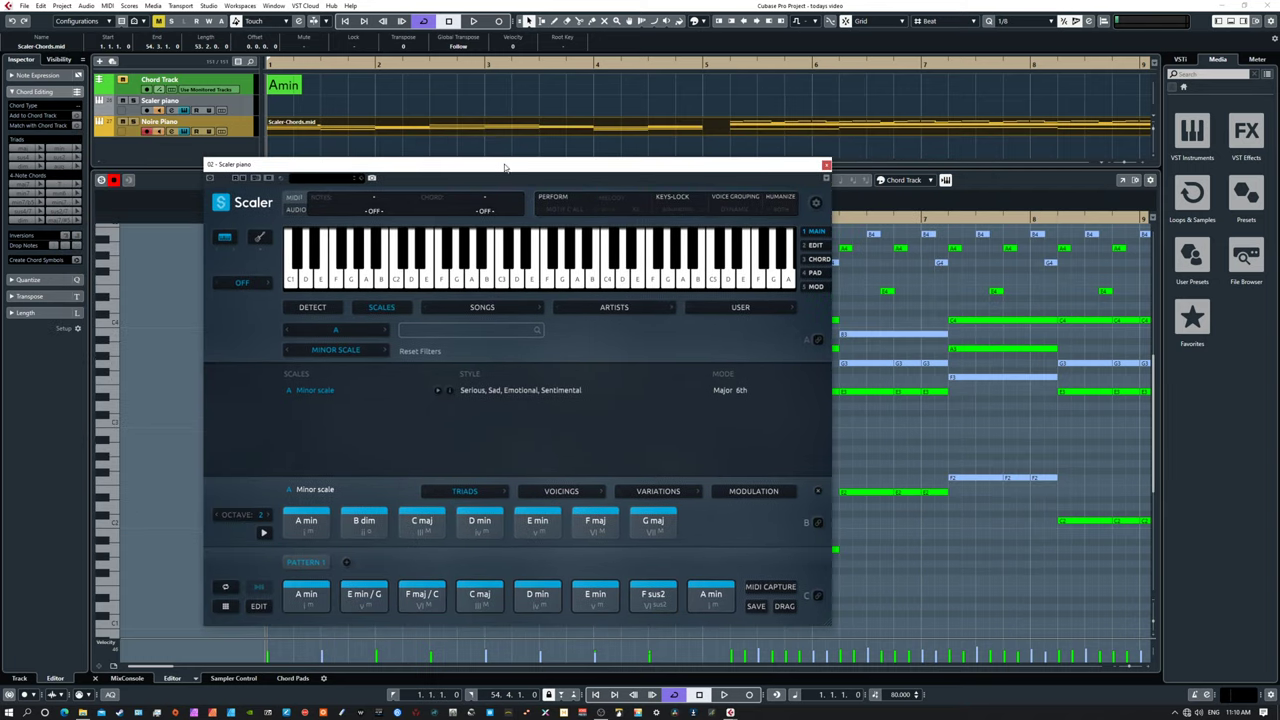
{"action": "left_click", "coordinate": [259, 587]}
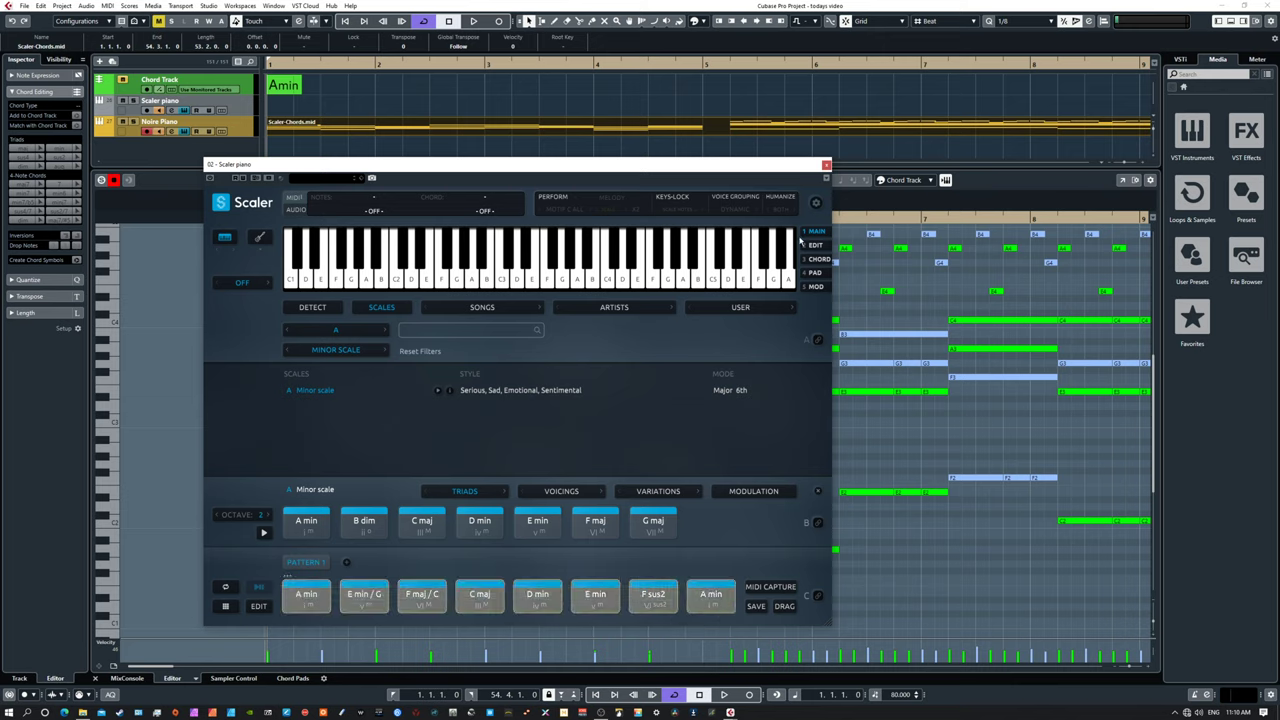
{"action": "left_click", "coordinate": [816, 205]}
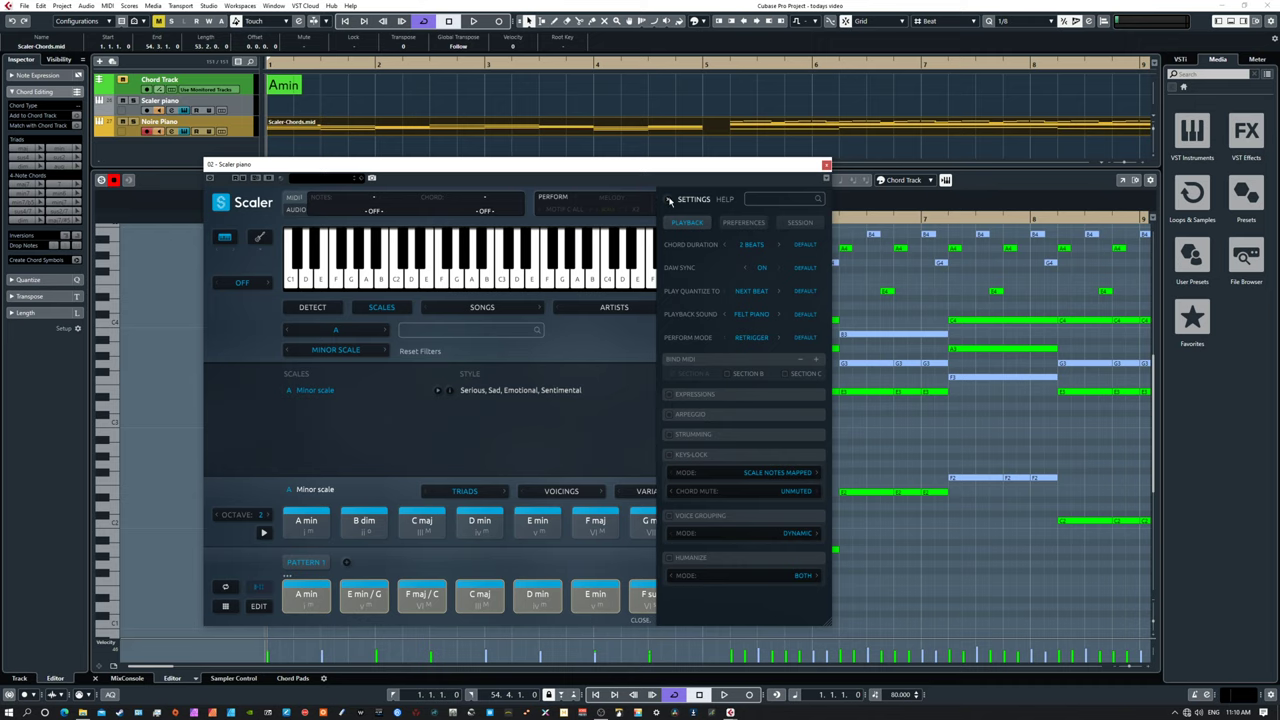
{"action": "left_click", "coordinate": [668, 199]}
Step: Move the Scaler window off the piano roll and play the block chords in bars 1 to 4
{"action": "left_click_drag", "start_coordinate": [670, 164], "coordinate": [0, 164]}
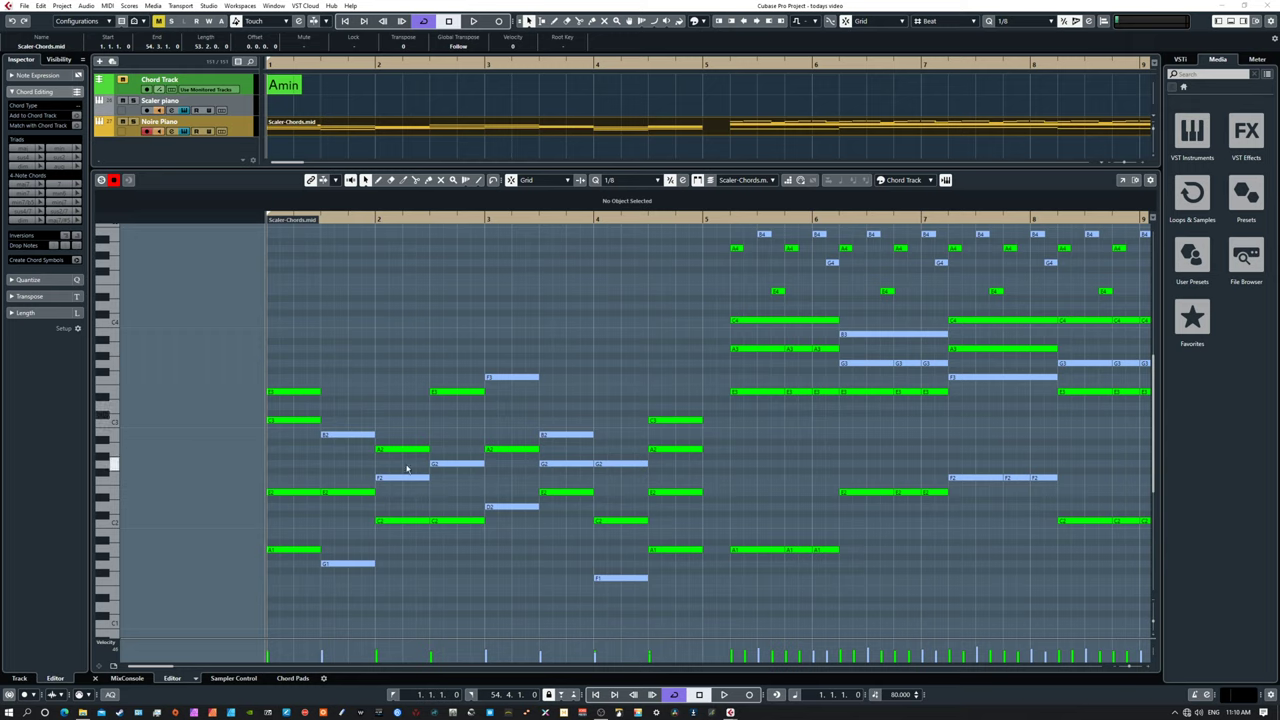
{"action": "key", "text": "space"}
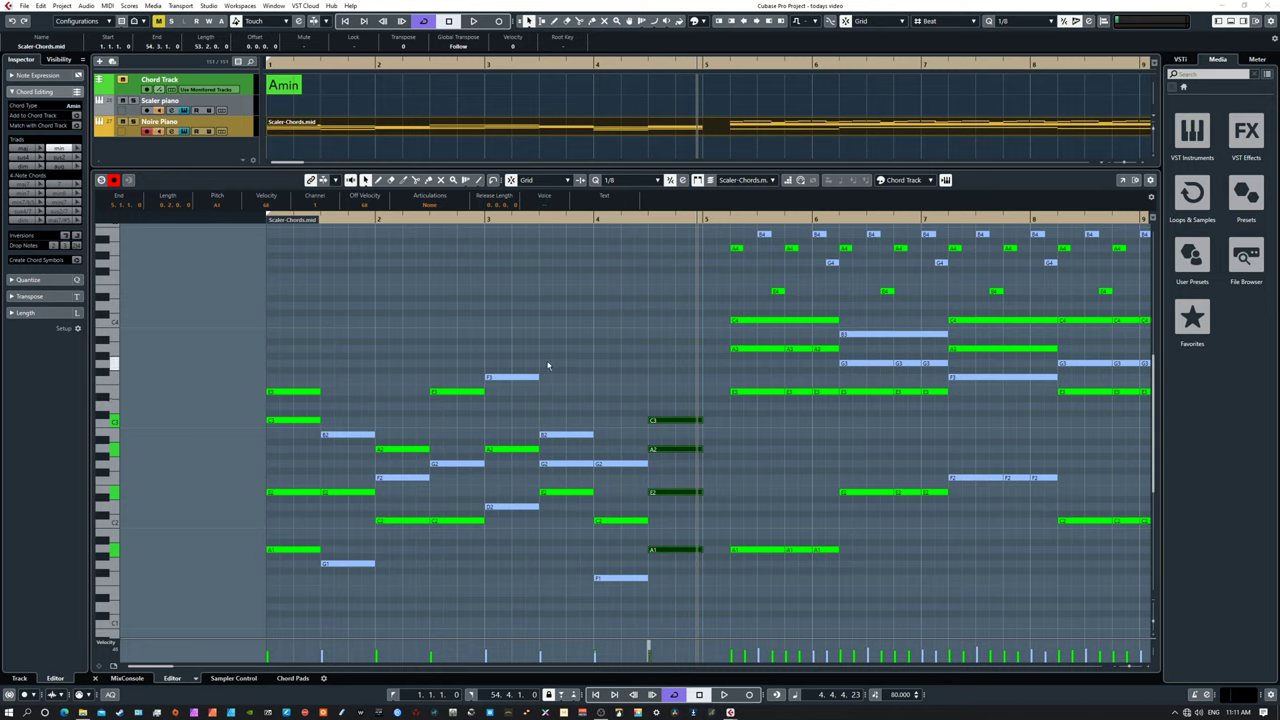
{"action": "scroll", "coordinate": [574, 324], "scroll_direction": "right", "scroll_amount": 3}
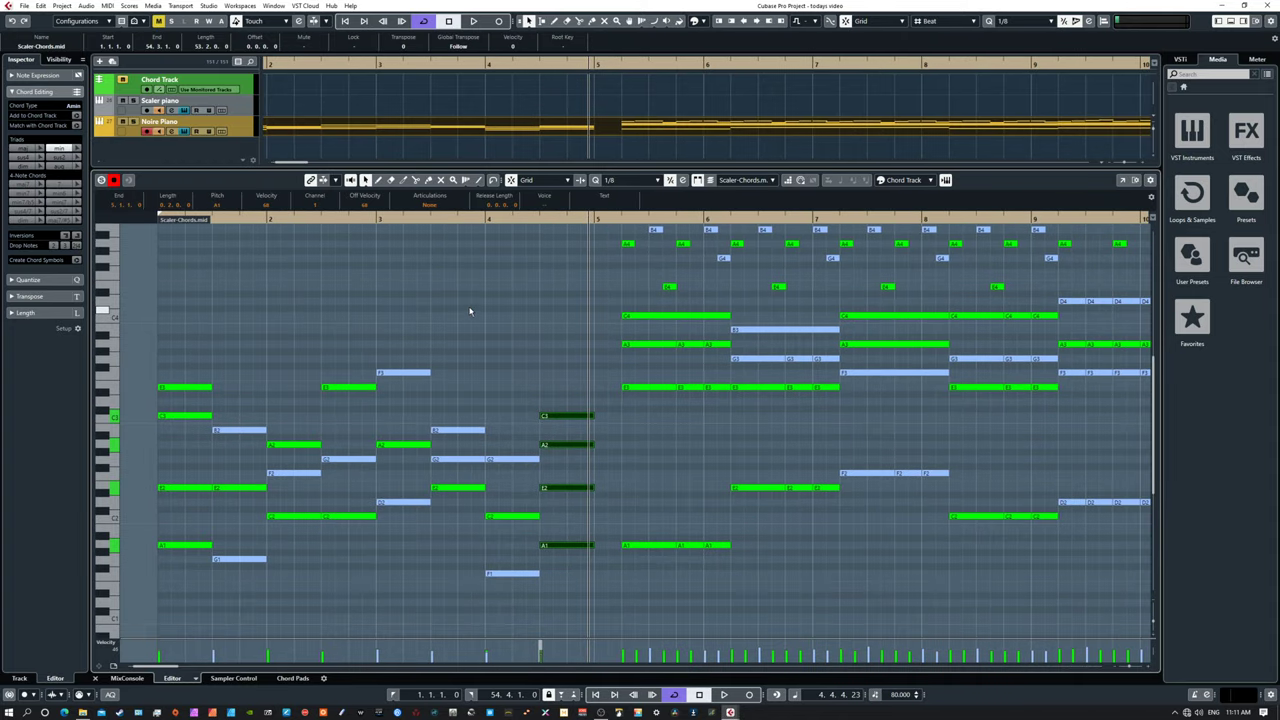
Step: Bring Scaler up, try its Perform mode set to Melody, view the articulation and expression choices, and switch it off
{"action": "left_click", "coordinate": [160, 101]}
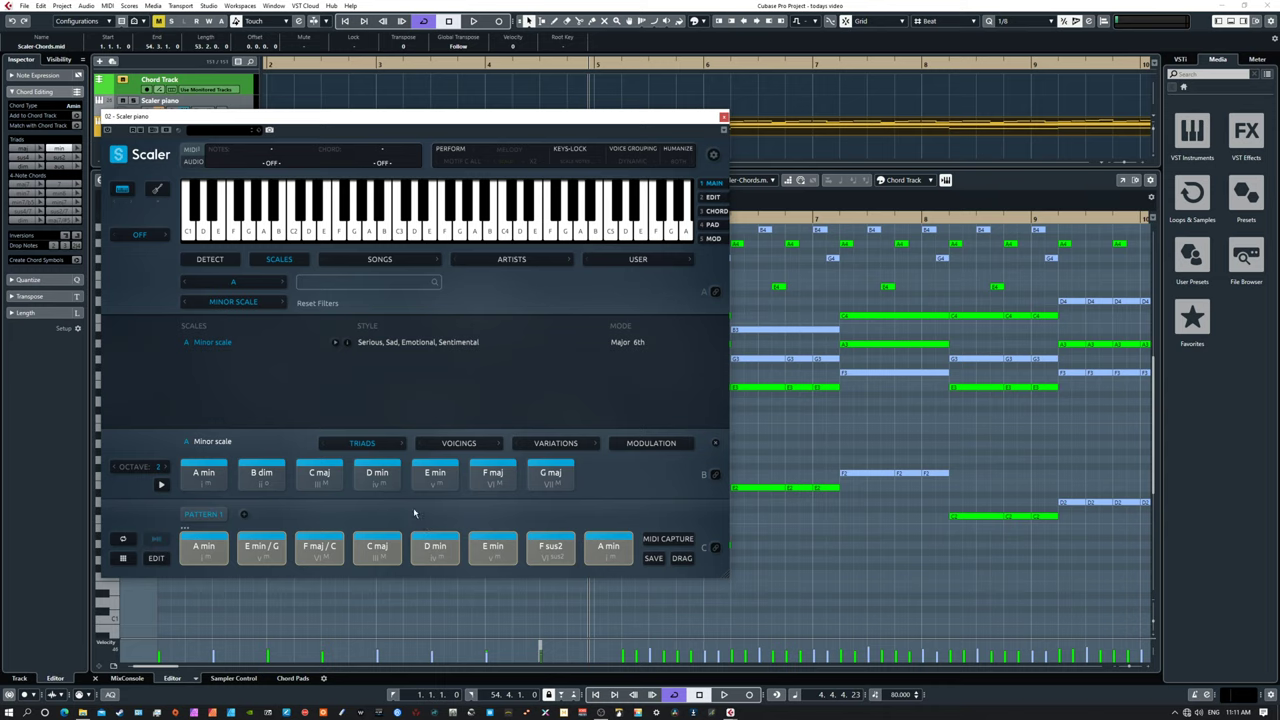
{"action": "left_click", "coordinate": [452, 150]}
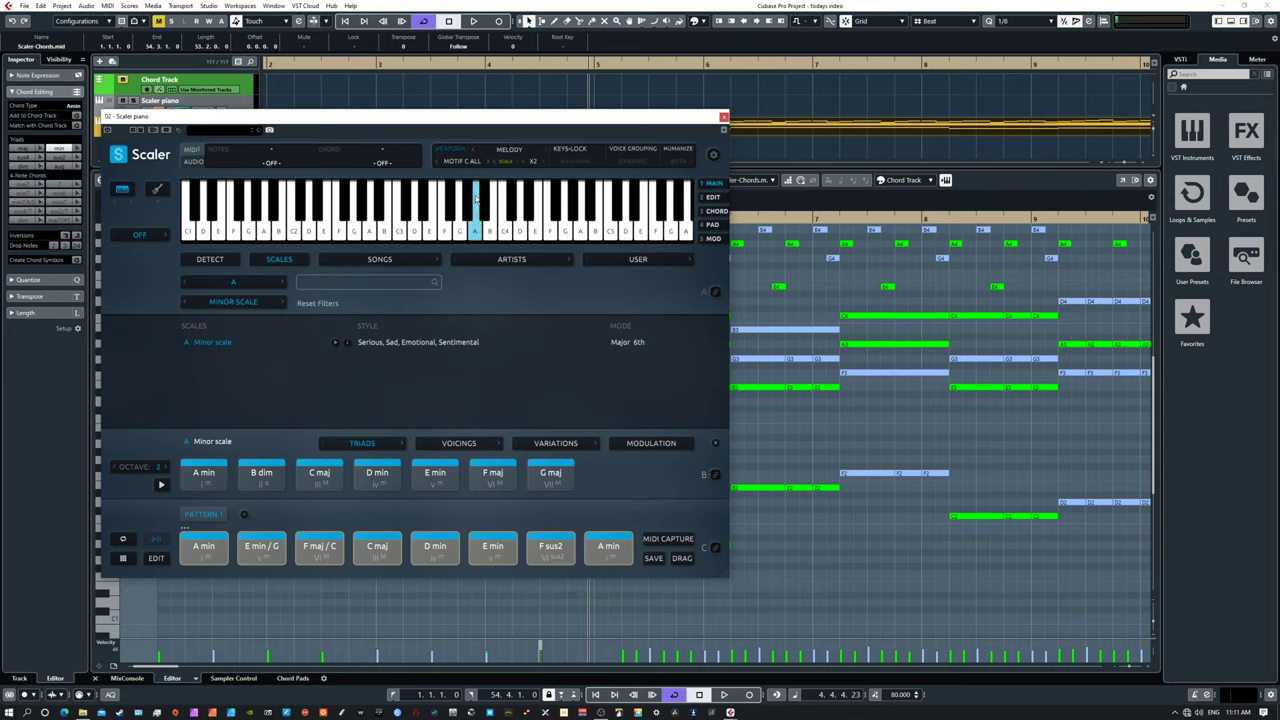
{"action": "left_click", "coordinate": [510, 149]}
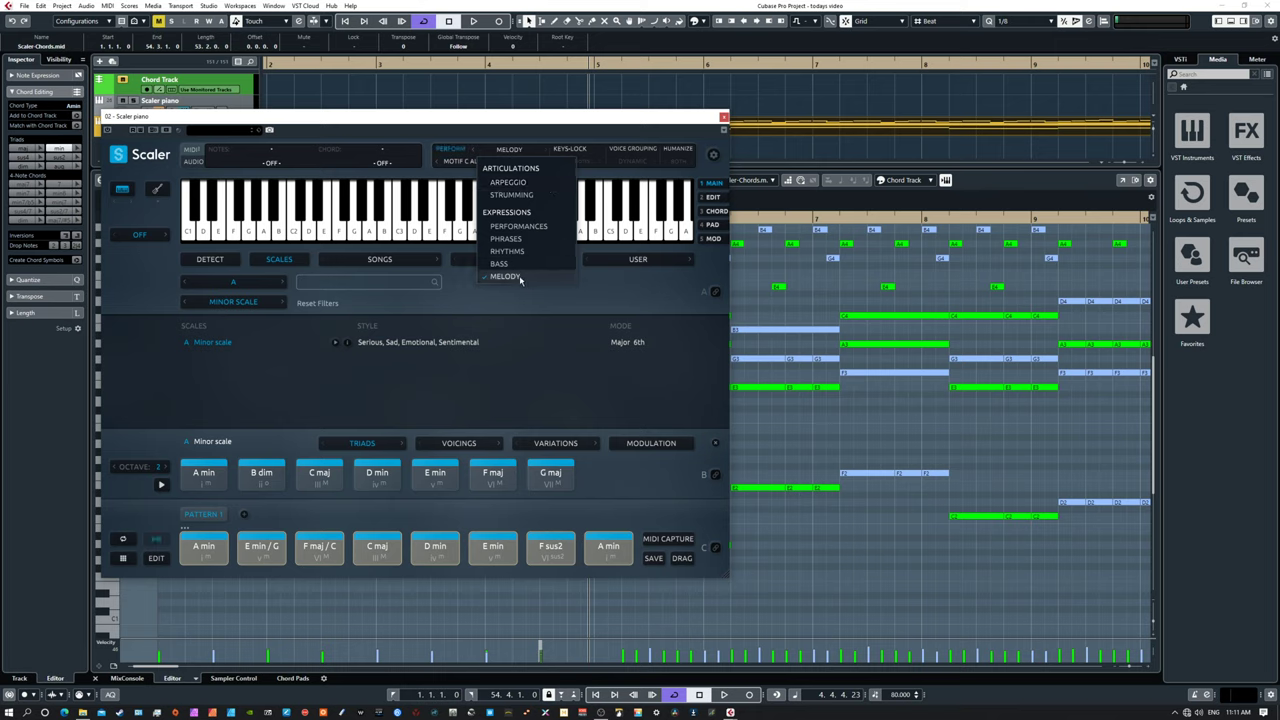
{"action": "left_click", "coordinate": [453, 149]}
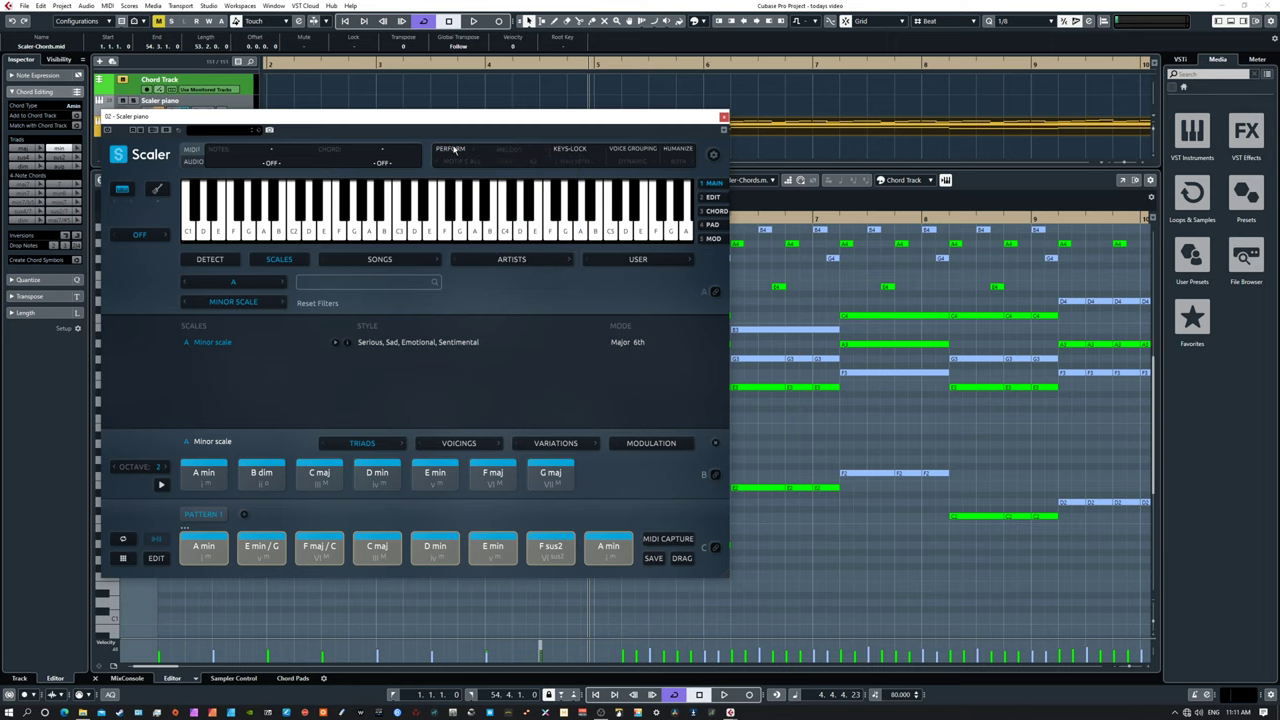
{"action": "key", "text": "Escape"}
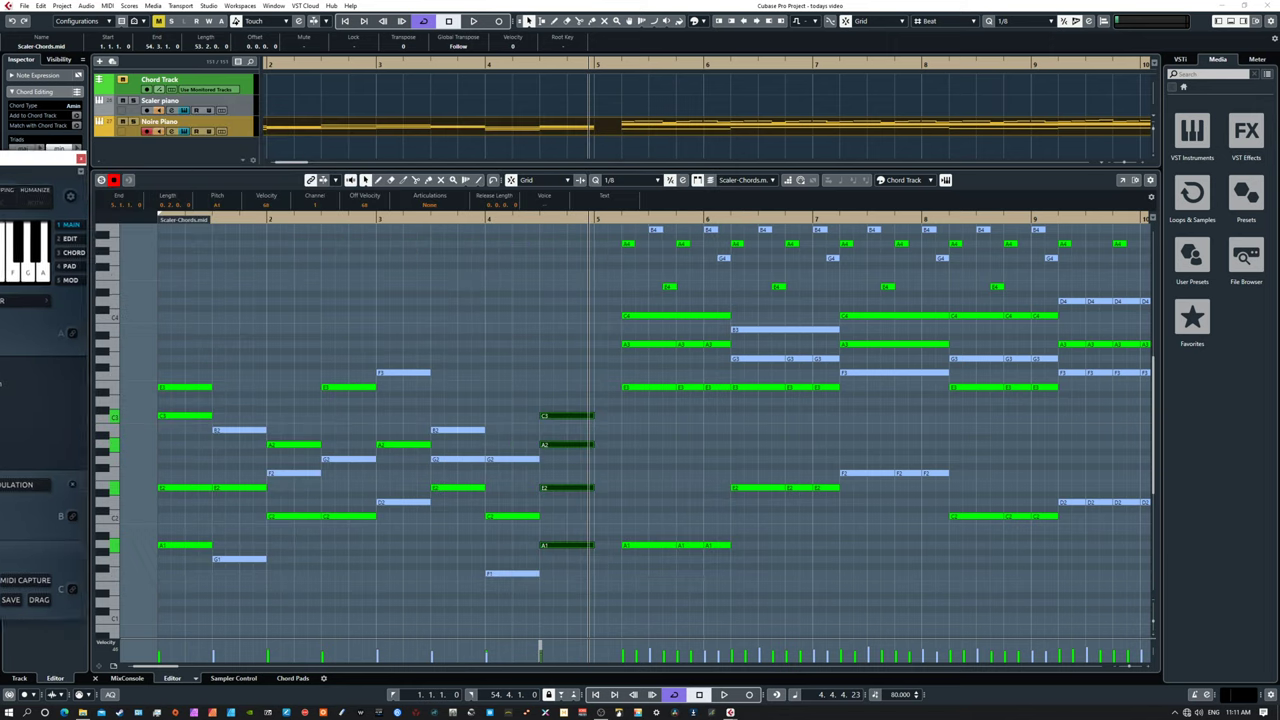
Step: Bring the Scaler window back over the piano roll and audition the pattern's first and last A min
{"action": "scroll", "coordinate": [683, 451], "scroll_direction": "up", "scroll_amount": 2}
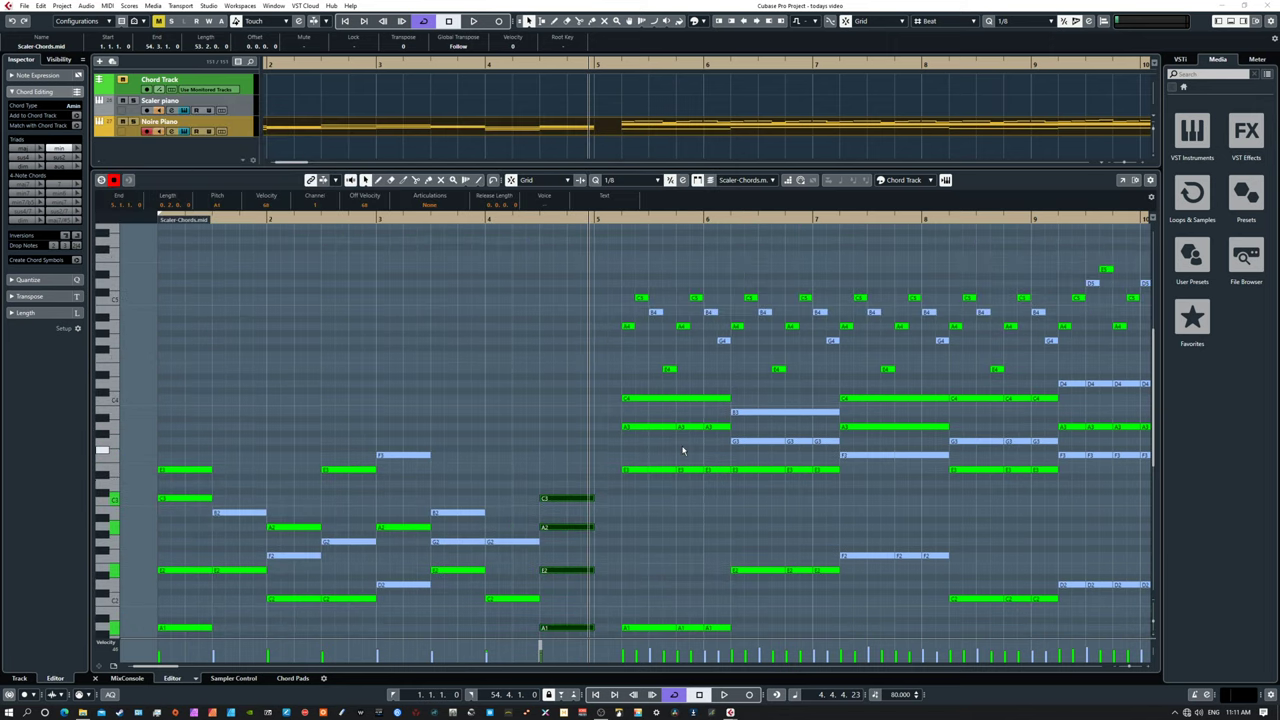
{"action": "scroll", "coordinate": [683, 451], "scroll_direction": "down", "scroll_amount": 2}
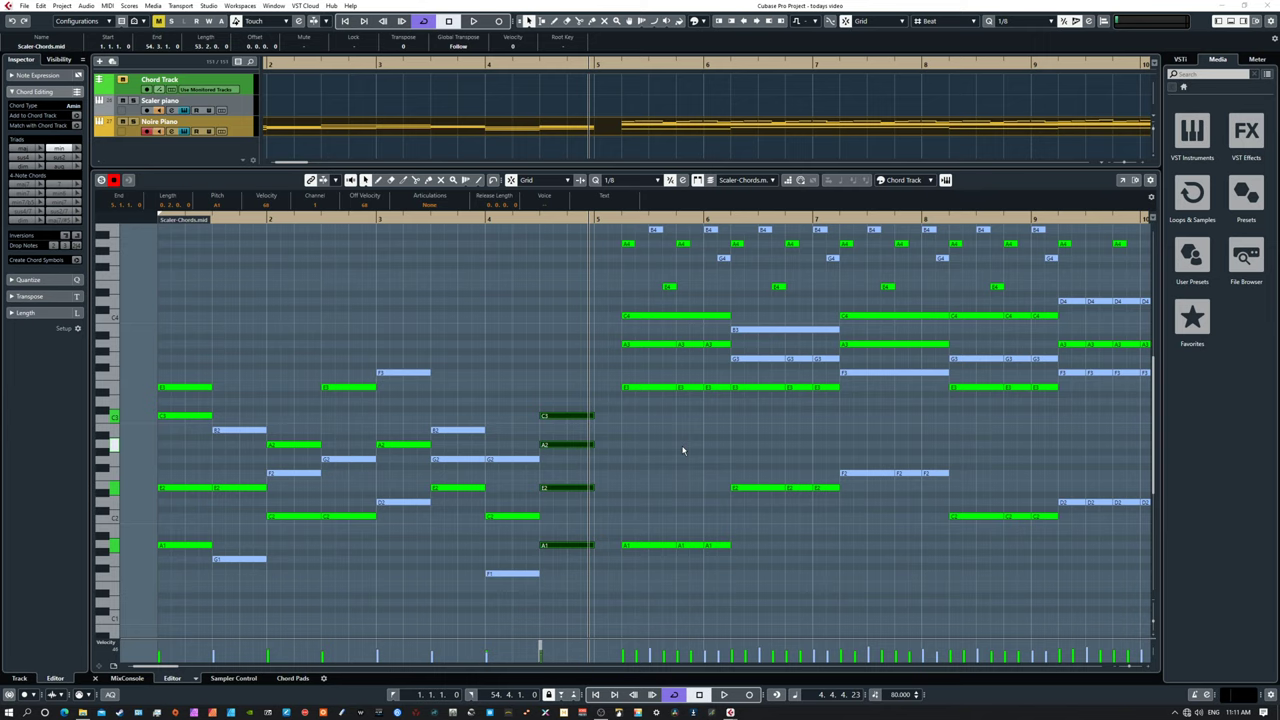
{"action": "scroll", "coordinate": [683, 451], "scroll_direction": "up", "scroll_amount": 2}
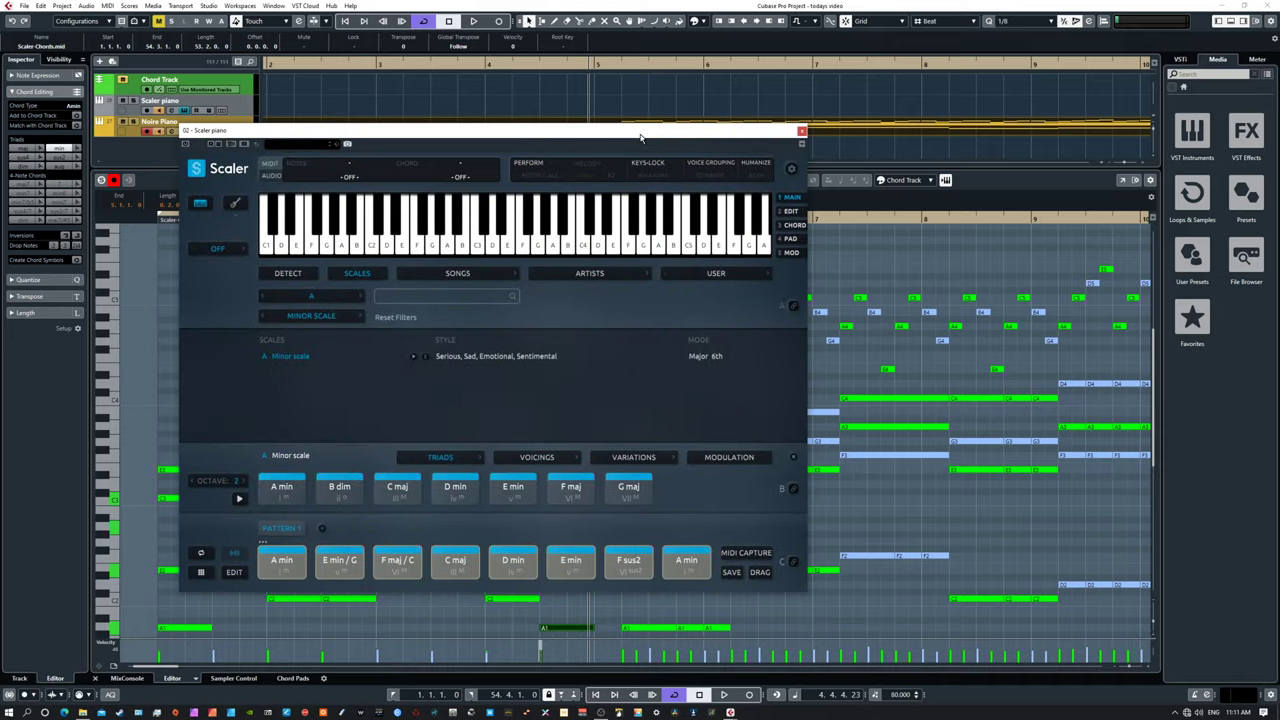
{"action": "left_click", "coordinate": [283, 558]}
{"action": "left_click", "coordinate": [708, 566]}
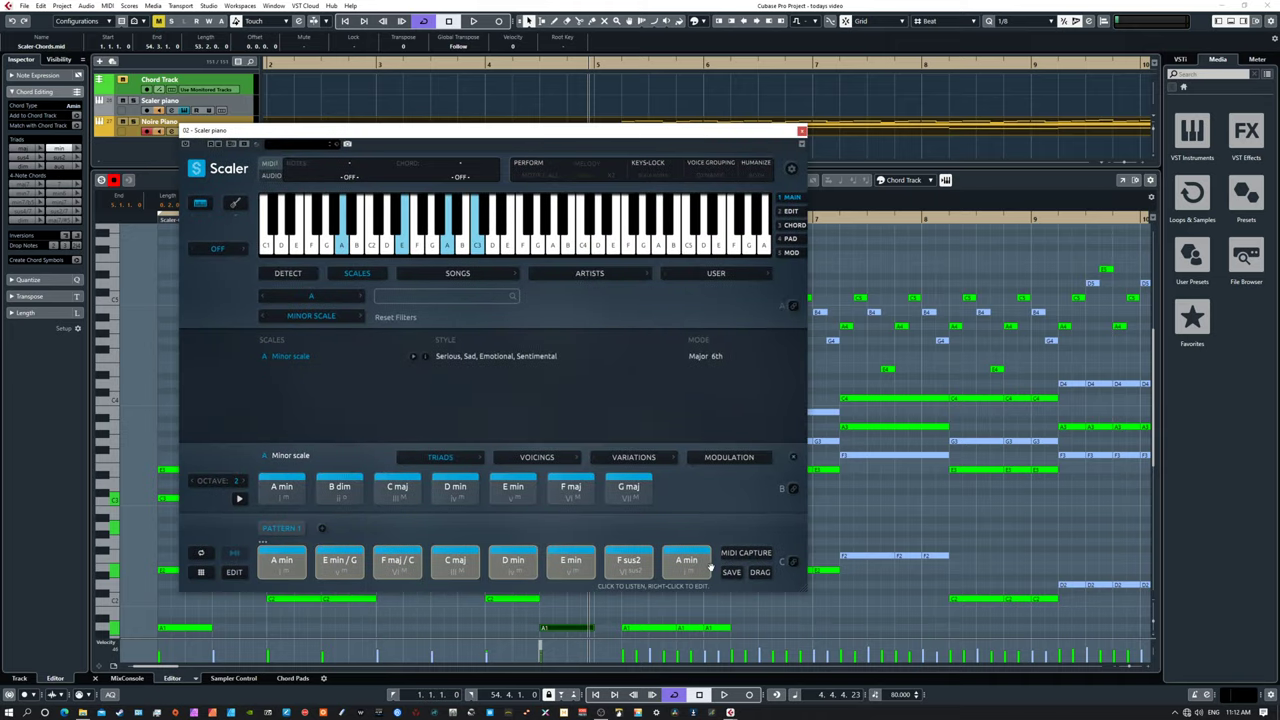
{"action": "left_click", "coordinate": [271, 563]}
{"action": "left_click", "coordinate": [286, 560]}
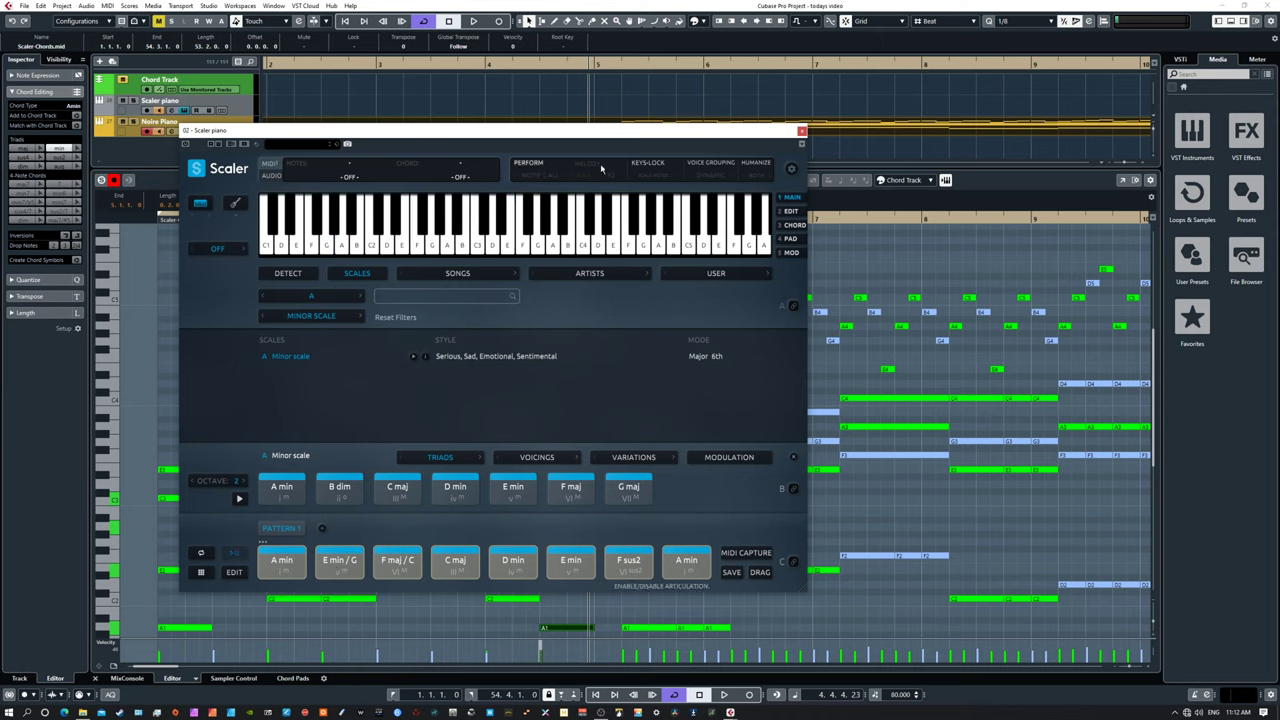
{"action": "left_click", "coordinate": [265, 572]}
Step: Move the Scaler window off the piano roll and play the chords and upper melody in bars 5 to 12
{"action": "left_click_drag", "start_coordinate": [711, 132], "coordinate": [0, 200]}
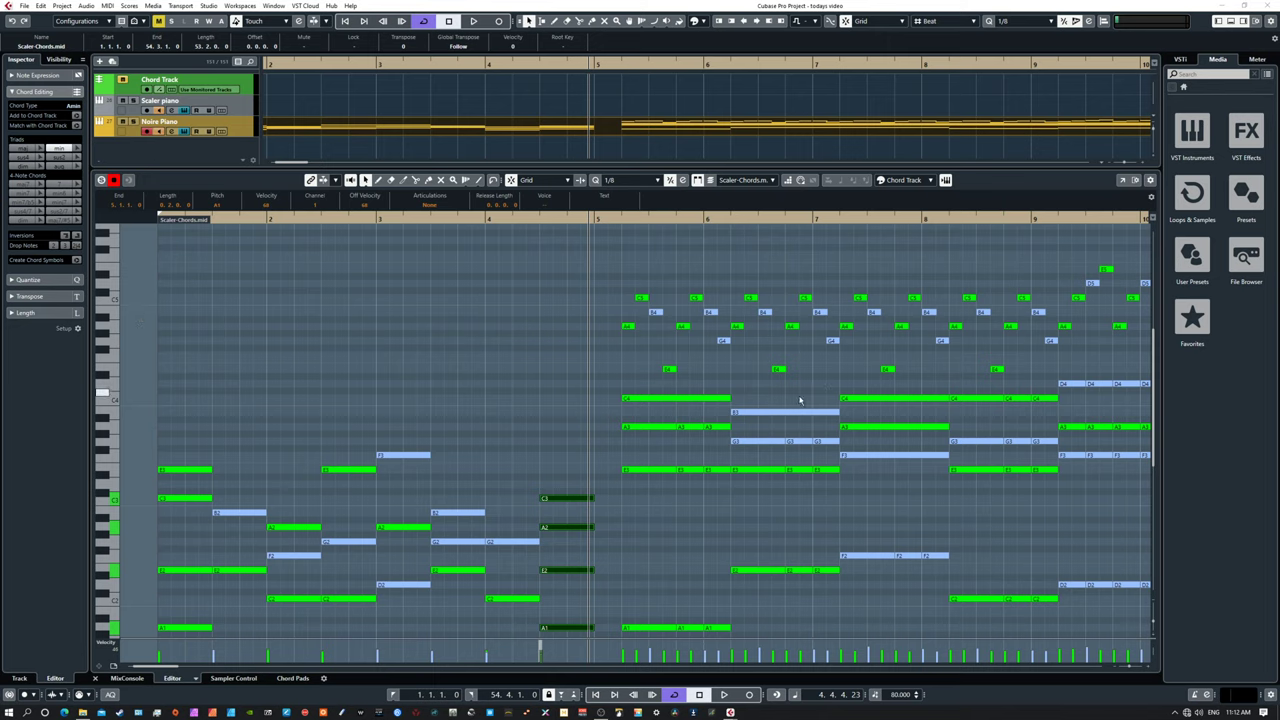
{"action": "scroll", "coordinate": [506, 389], "scroll_direction": "right", "scroll_amount": 5}
{"action": "scroll", "coordinate": [506, 389], "scroll_direction": "right", "scroll_amount": 2}
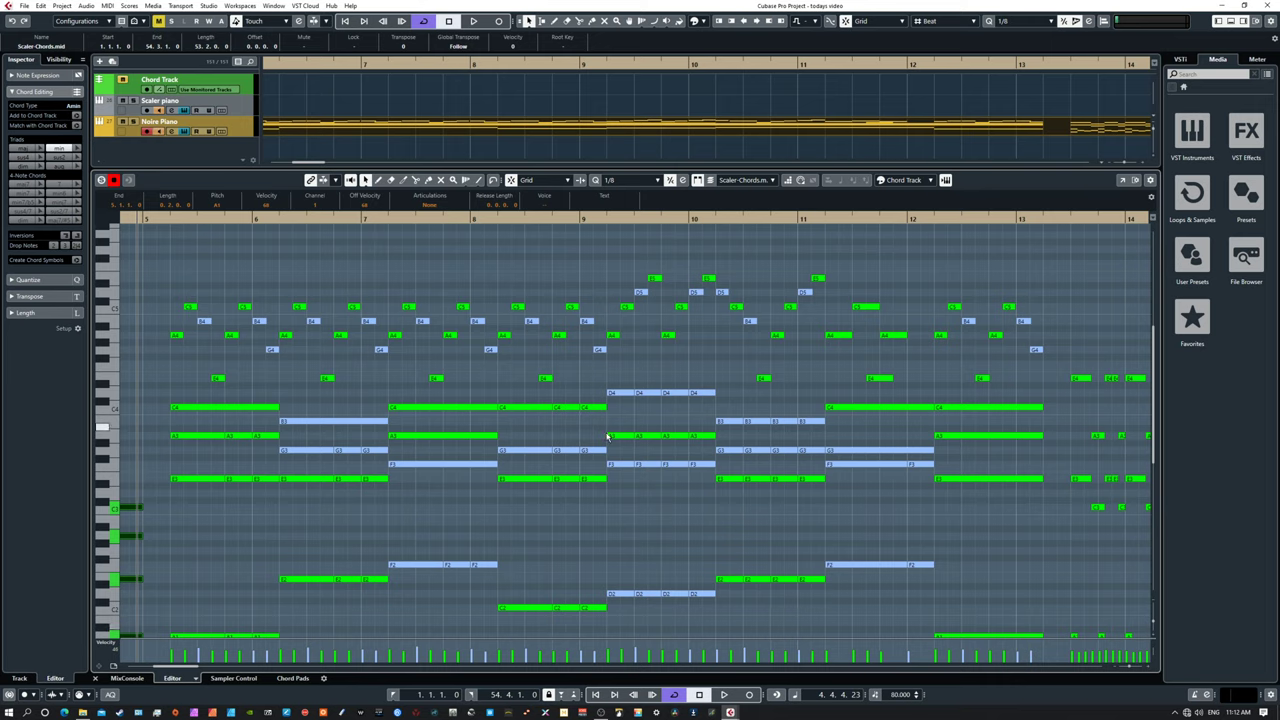
{"action": "key", "text": "space"}
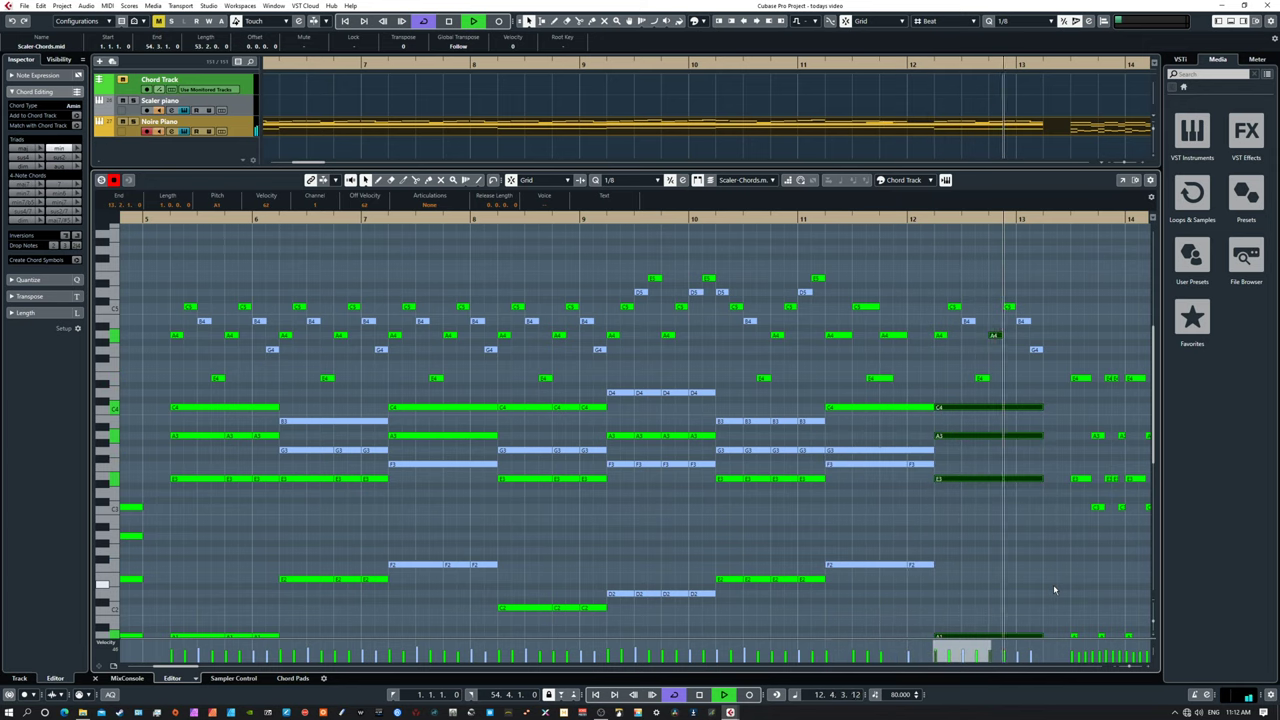
{"action": "key", "text": "space"}
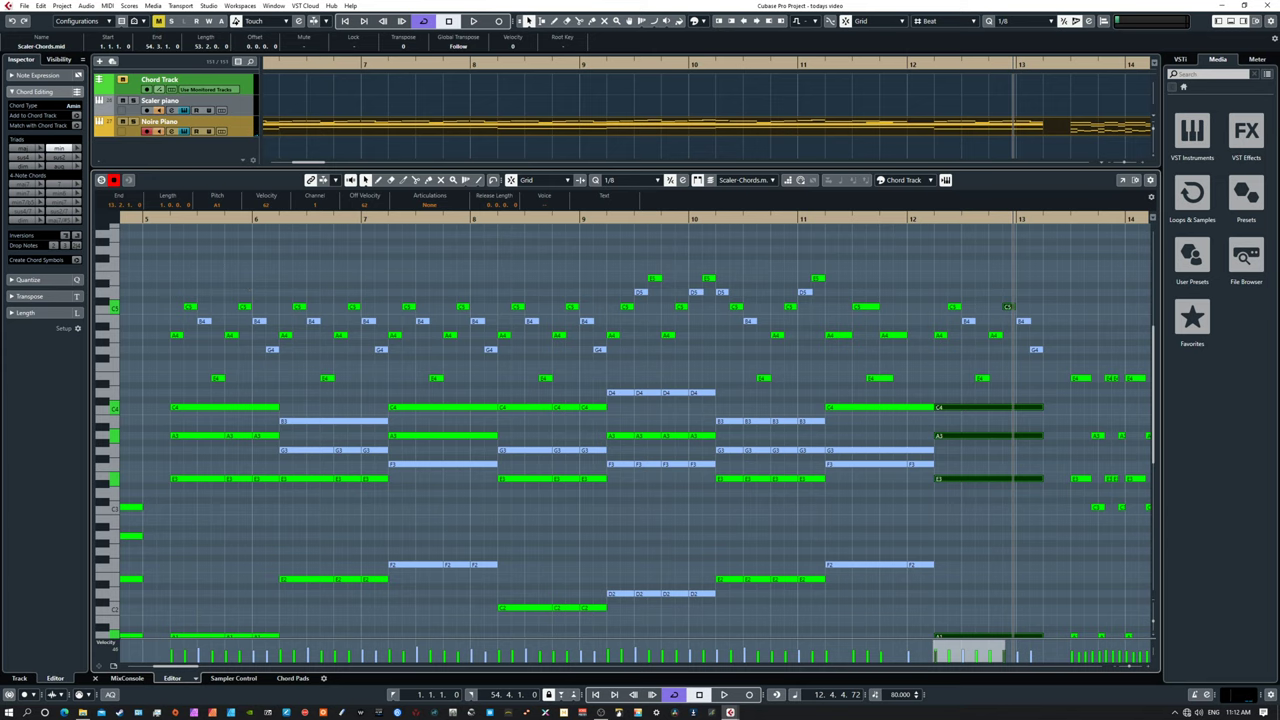
Step: Clear the Scaler window from the piano roll and enlarge the note editor by shrinking the track area above it
{"action": "left_click_drag", "start_coordinate": [496, 139], "coordinate": [578, 185]}
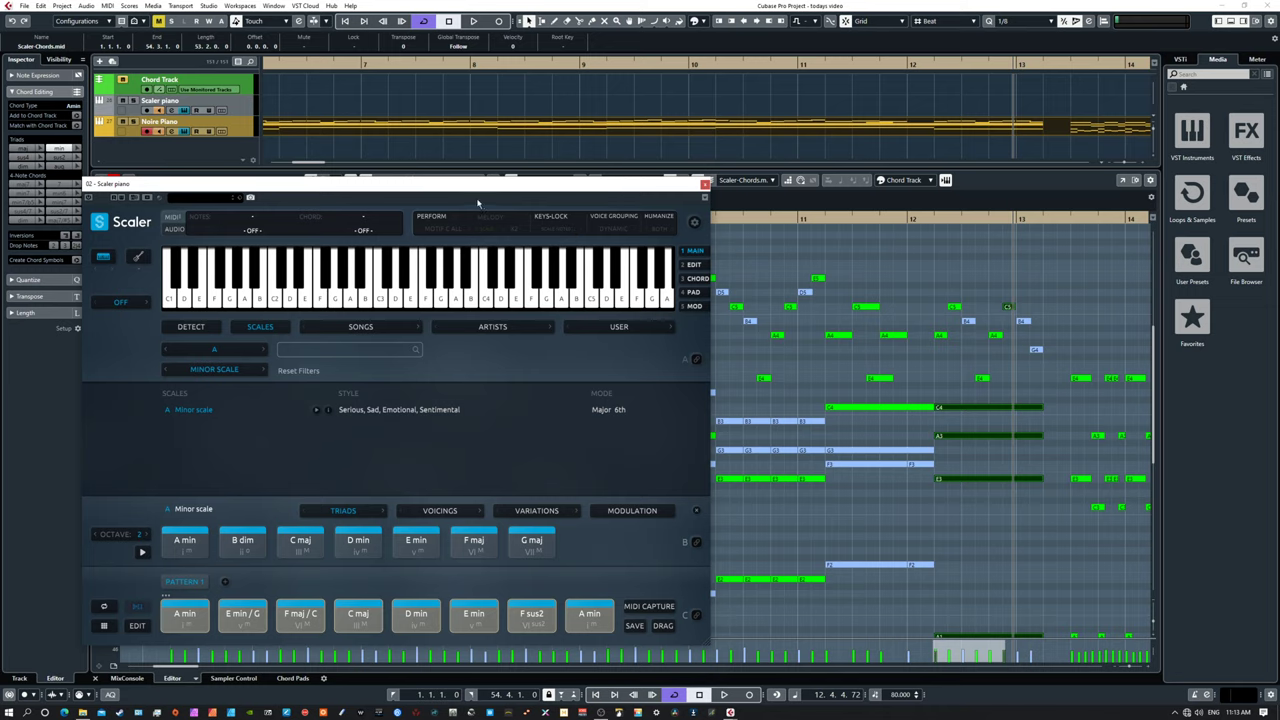
{"action": "left_click_drag", "start_coordinate": [600, 188], "coordinate": [440, 188]}
{"action": "left_click", "coordinate": [545, 184]}
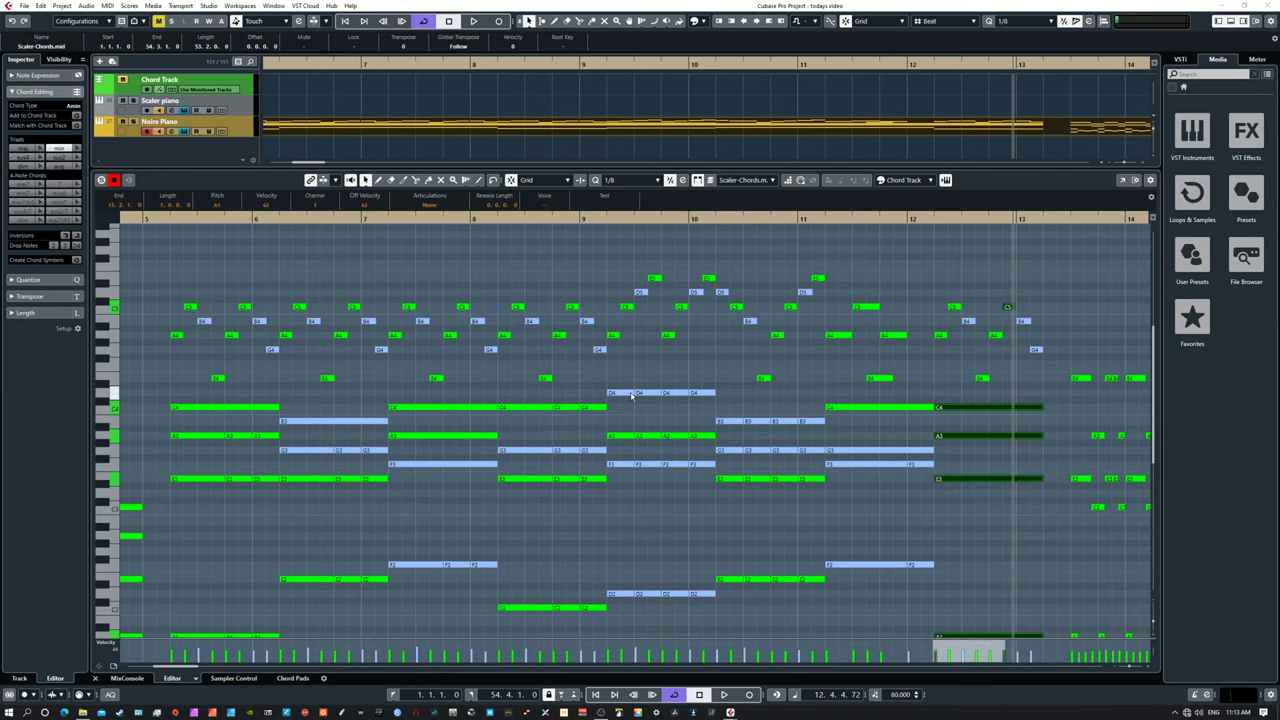
{"action": "left_click_drag", "start_coordinate": [663, 378], "coordinate": [658, 352]}
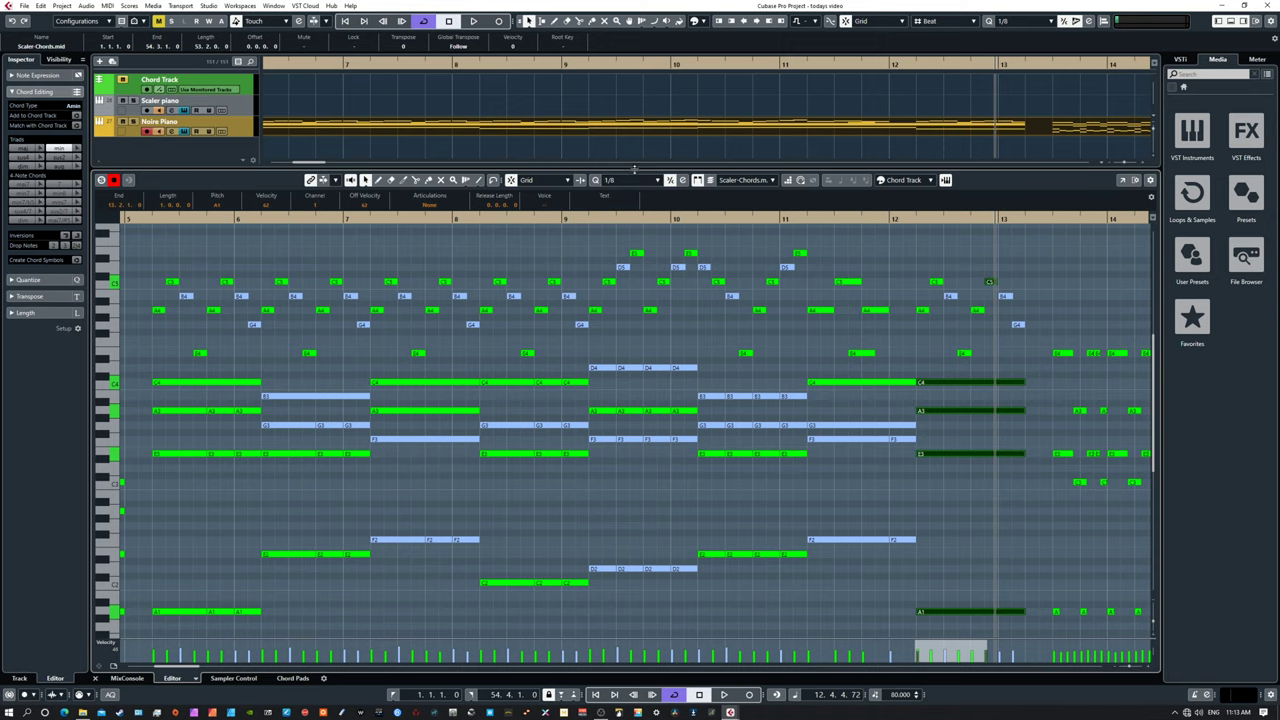
{"action": "left_click_drag", "start_coordinate": [633, 169], "coordinate": [632, 103]}
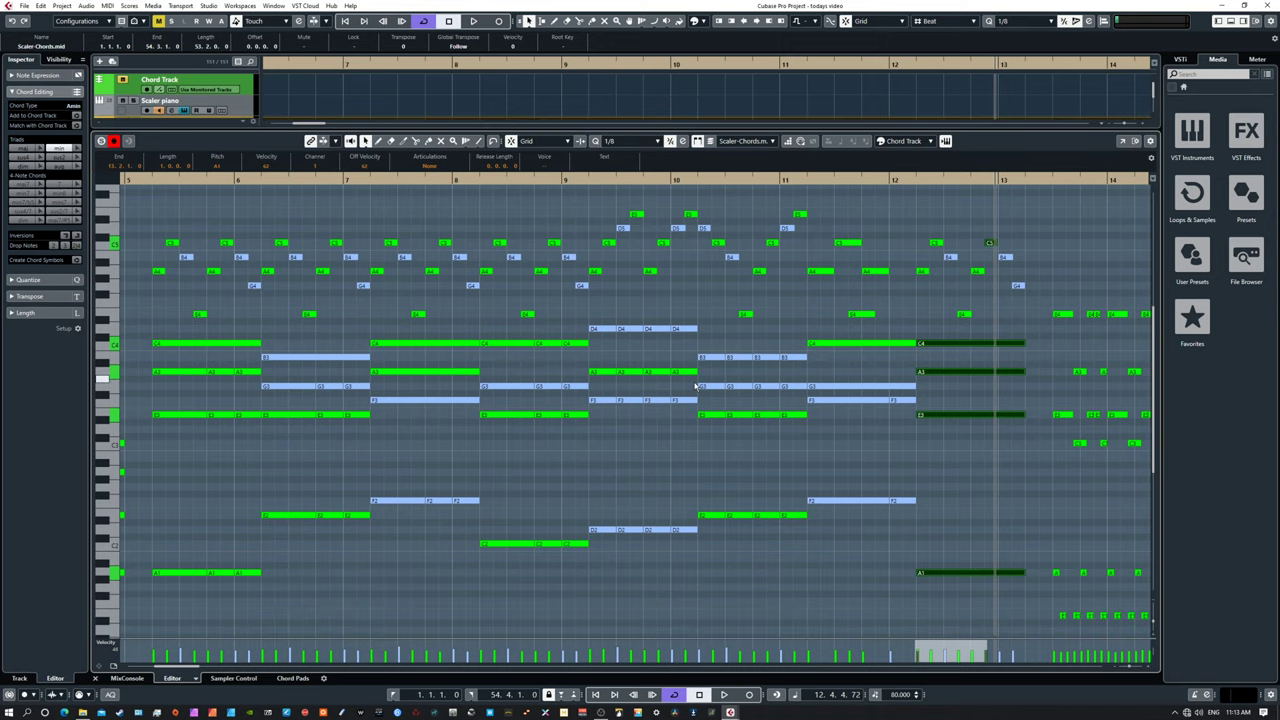
Step: Select the chord and melody notes from bar 5 to early bar 9, and separately those from there to early bar 11
{"action": "left_click_drag", "start_coordinate": [700, 384], "coordinate": [755, 401]}
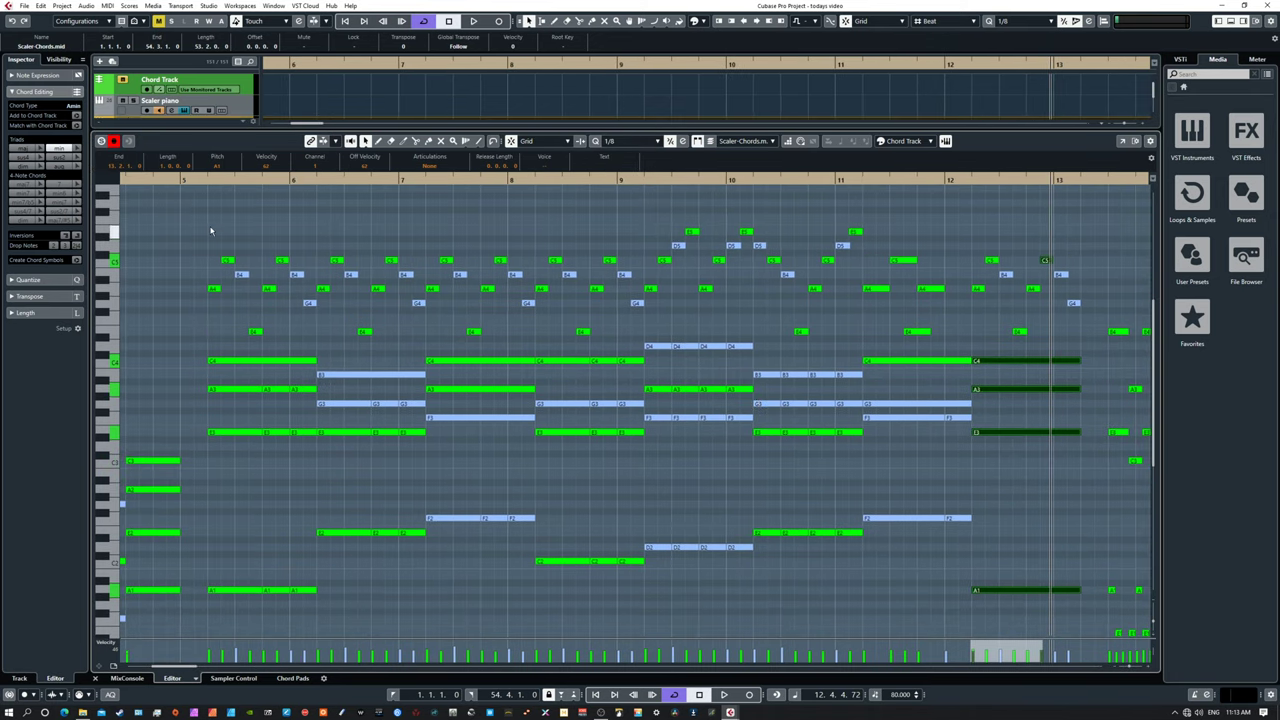
{"action": "left_click_drag", "start_coordinate": [210, 218], "coordinate": [633, 595]}
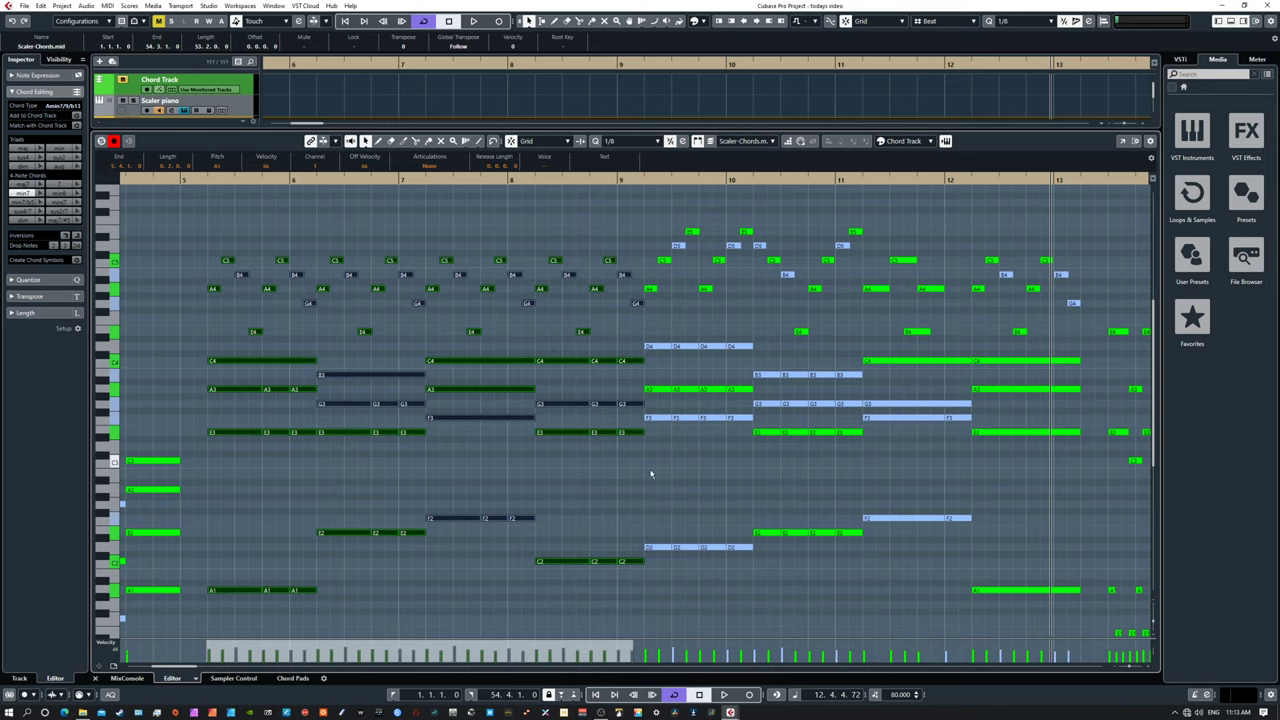
{"action": "left_click_drag", "start_coordinate": [655, 207], "coordinate": [857, 558]}
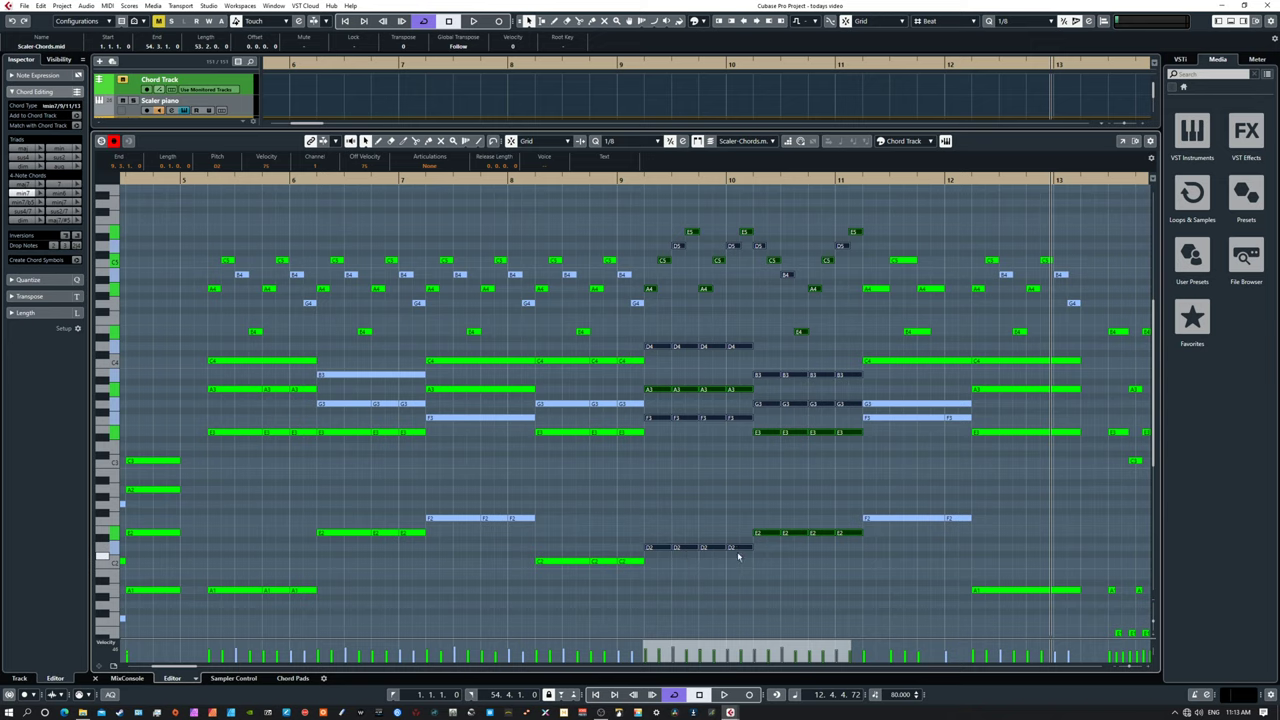
Step: Select the chord and melody notes of bars 9 to 11, and separately the upper melody notes from bar 7 to early bar 9
{"action": "left_click", "coordinate": [212, 70]}
{"action": "left_click_drag", "start_coordinate": [210, 91], "coordinate": [209, 107]}
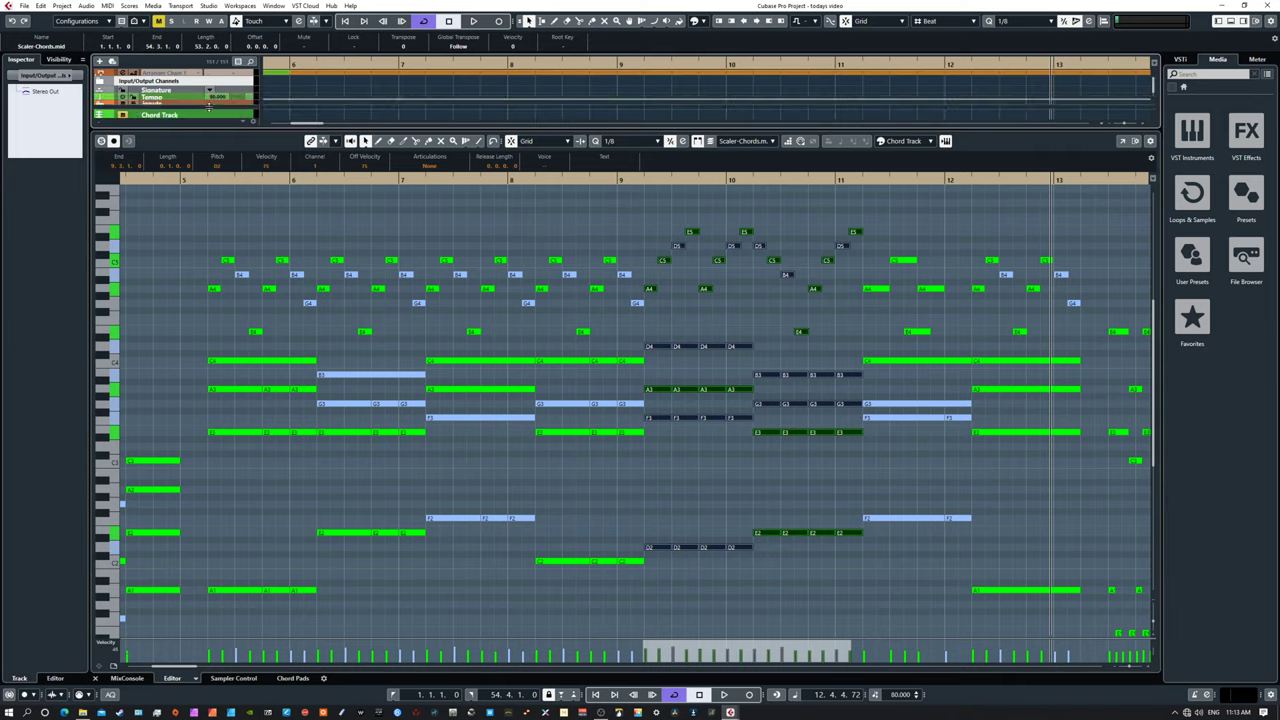
{"action": "scroll", "coordinate": [210, 107], "scroll_direction": "down", "scroll_amount": 2}
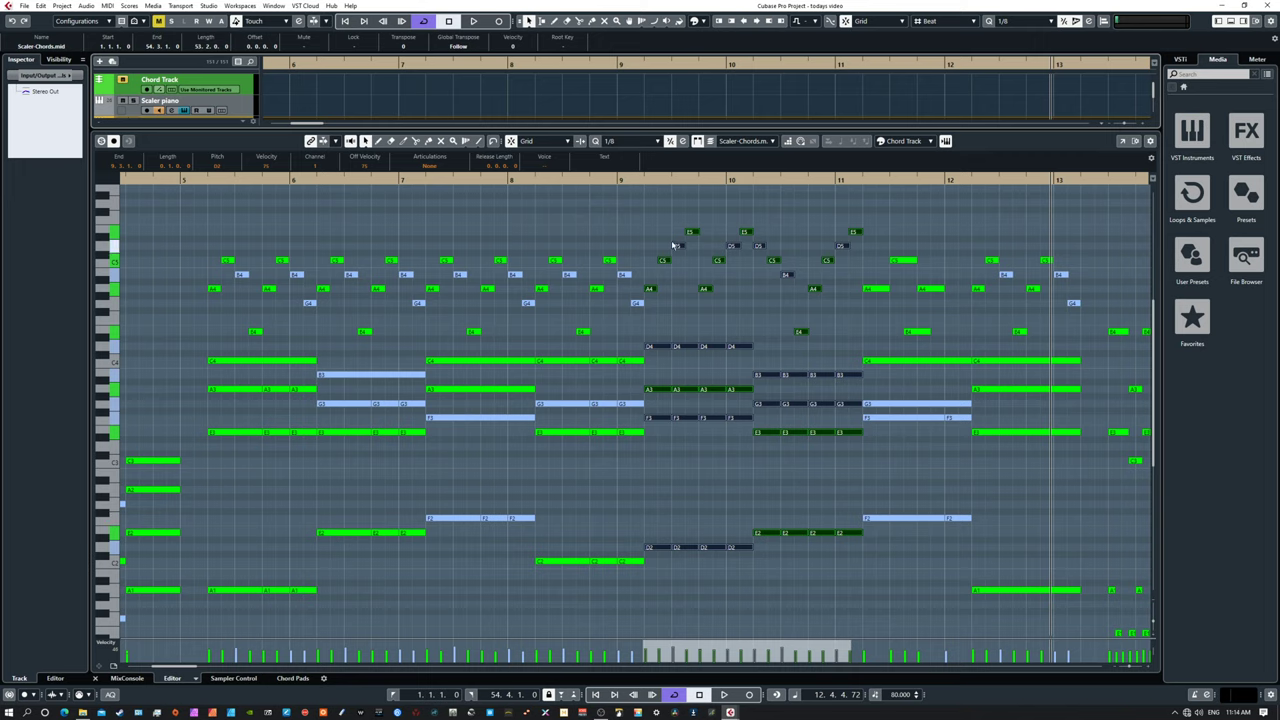
{"action": "left_click_drag", "start_coordinate": [655, 208], "coordinate": [855, 572]}
{"action": "left_click_drag", "start_coordinate": [457, 236], "coordinate": [638, 343]}
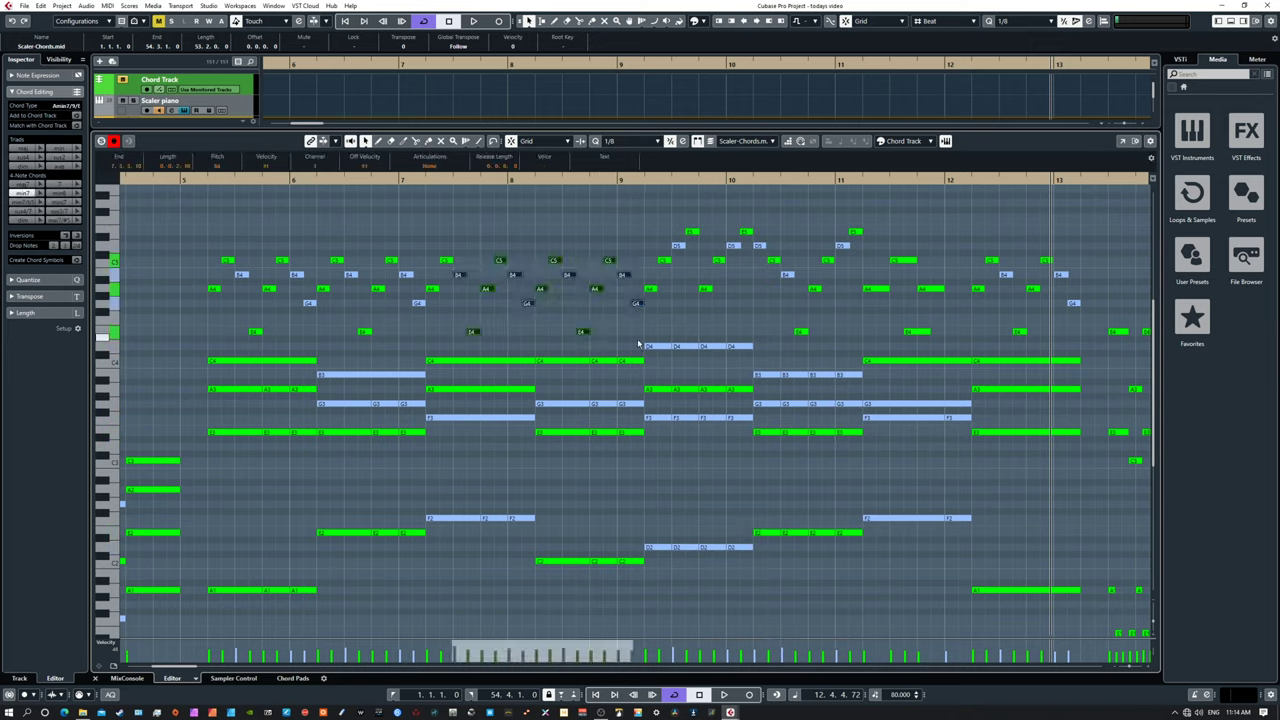
Step: Check the note colouring options and single out the low E4 melody note in bar 10
{"action": "left_click", "coordinate": [907, 142]}
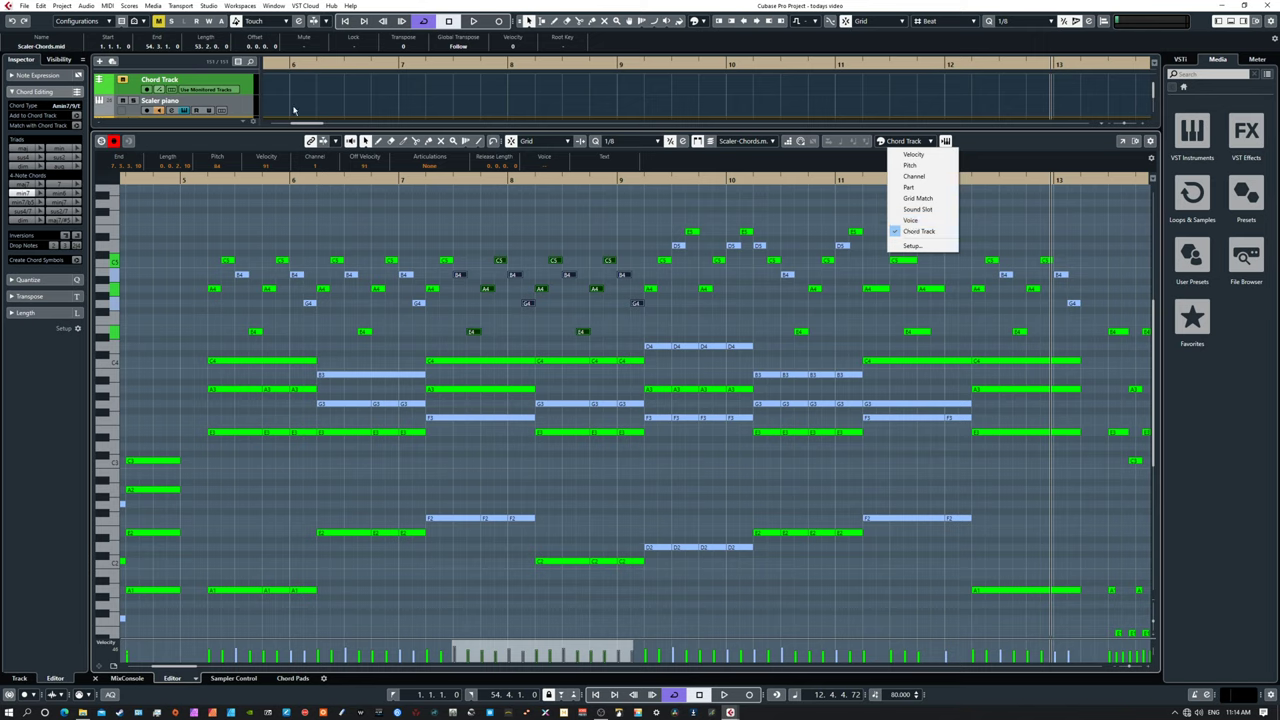
{"action": "left_click", "coordinate": [586, 203]}
{"action": "mouse_move", "coordinate": [327, 124]}
{"action": "left_mouse_down"}
{"action": "mouse_move", "coordinate": [298, 124]}
{"action": "mouse_move", "coordinate": [315, 126]}
{"action": "left_mouse_up"}
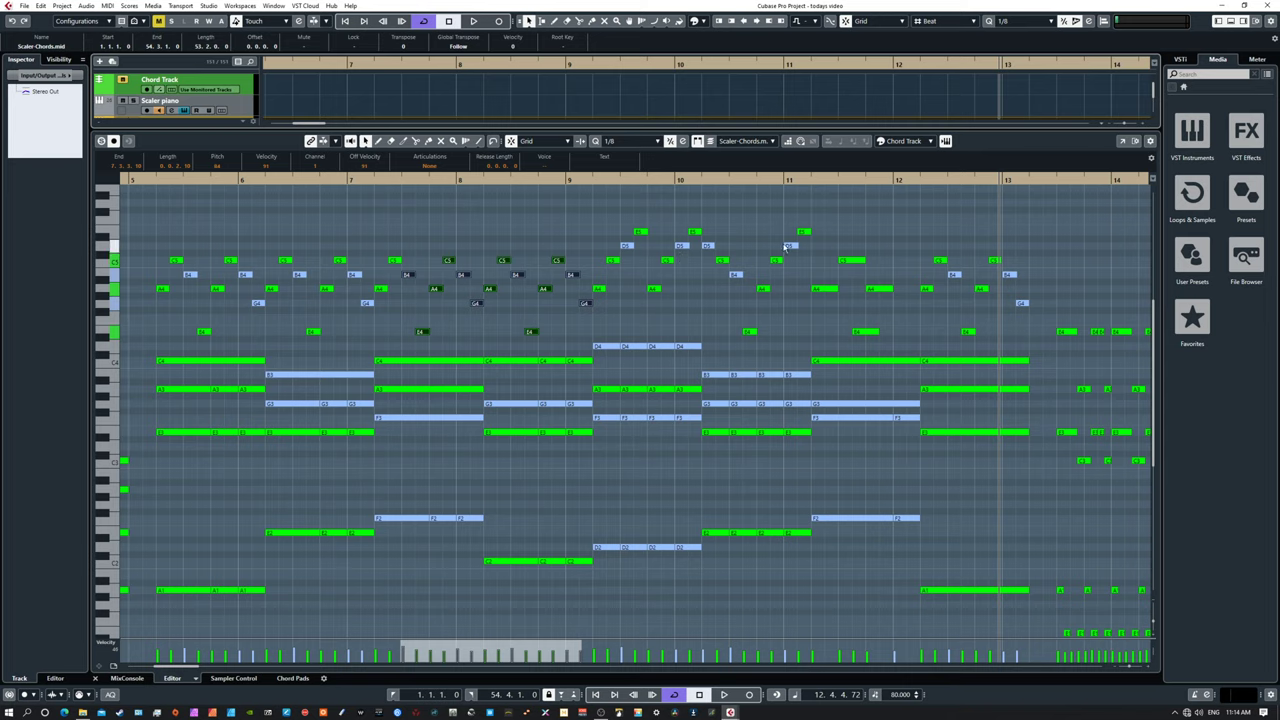
{"action": "mouse_move", "coordinate": [751, 332]}
{"action": "left_mouse_down"}
{"action": "mouse_move", "coordinate": [750, 358]}
{"action": "mouse_move", "coordinate": [750, 332]}
{"action": "left_mouse_up"}
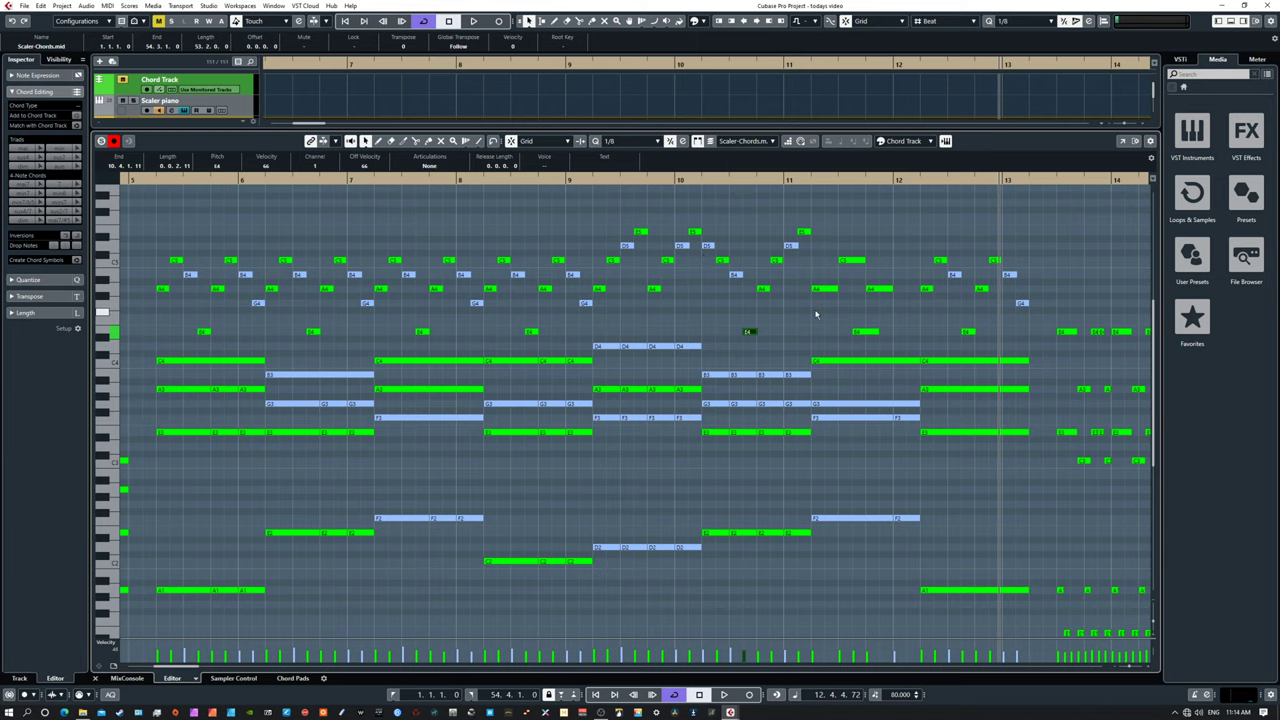
{"action": "scroll", "coordinate": [815, 315], "scroll_direction": "right", "scroll_amount": 5}
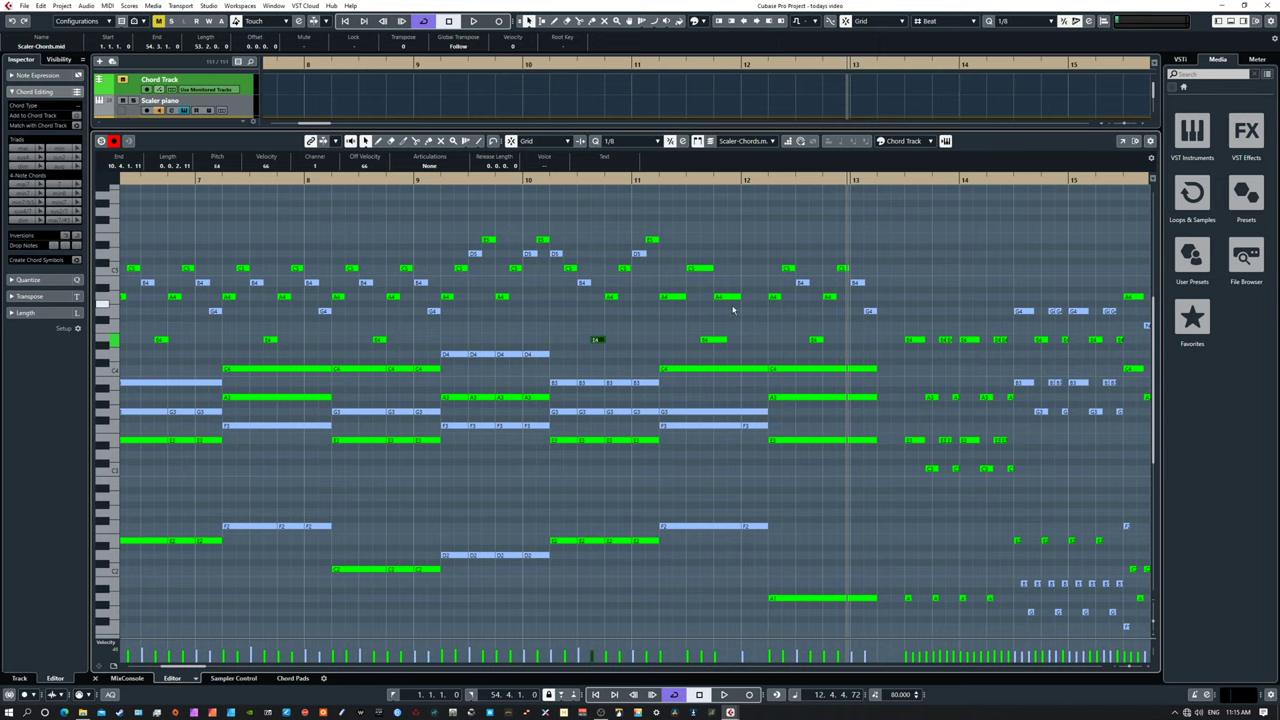
Step: Play the chords and melody from bar 5 to early bar 13
{"action": "key", "text": "g"}
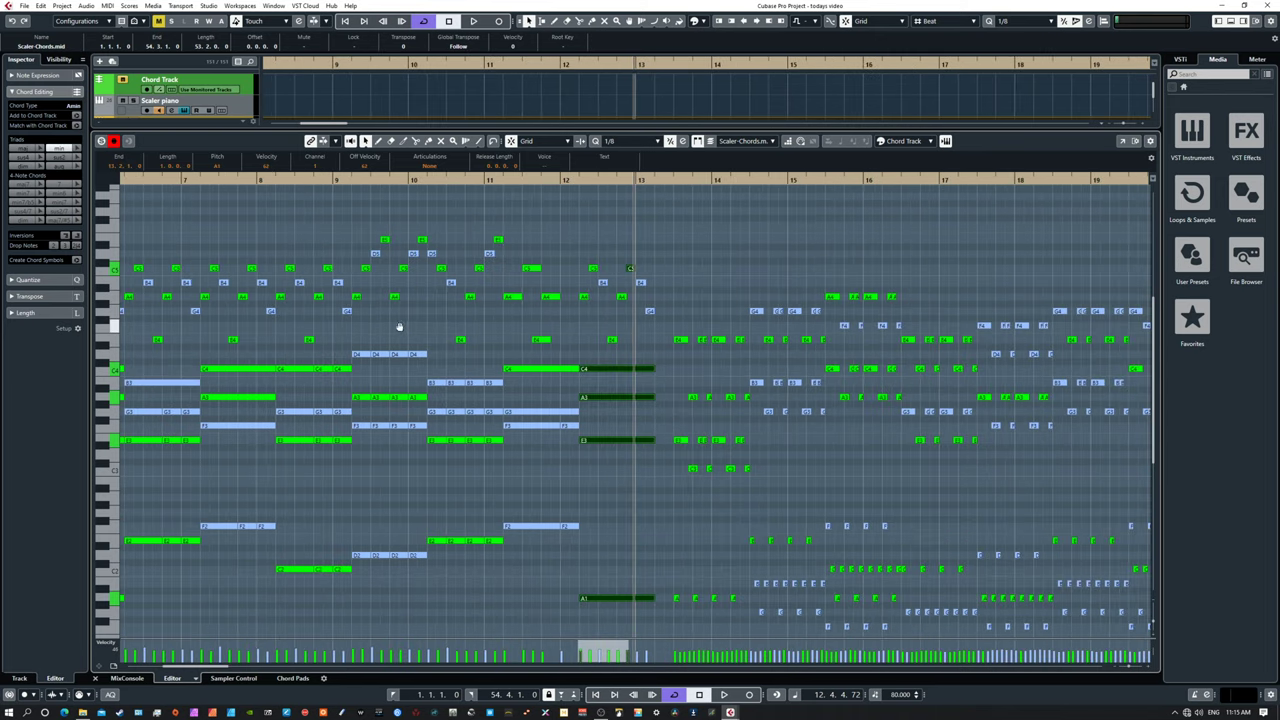
{"action": "left_click_drag", "start_coordinate": [398, 326], "coordinate": [695, 318]}
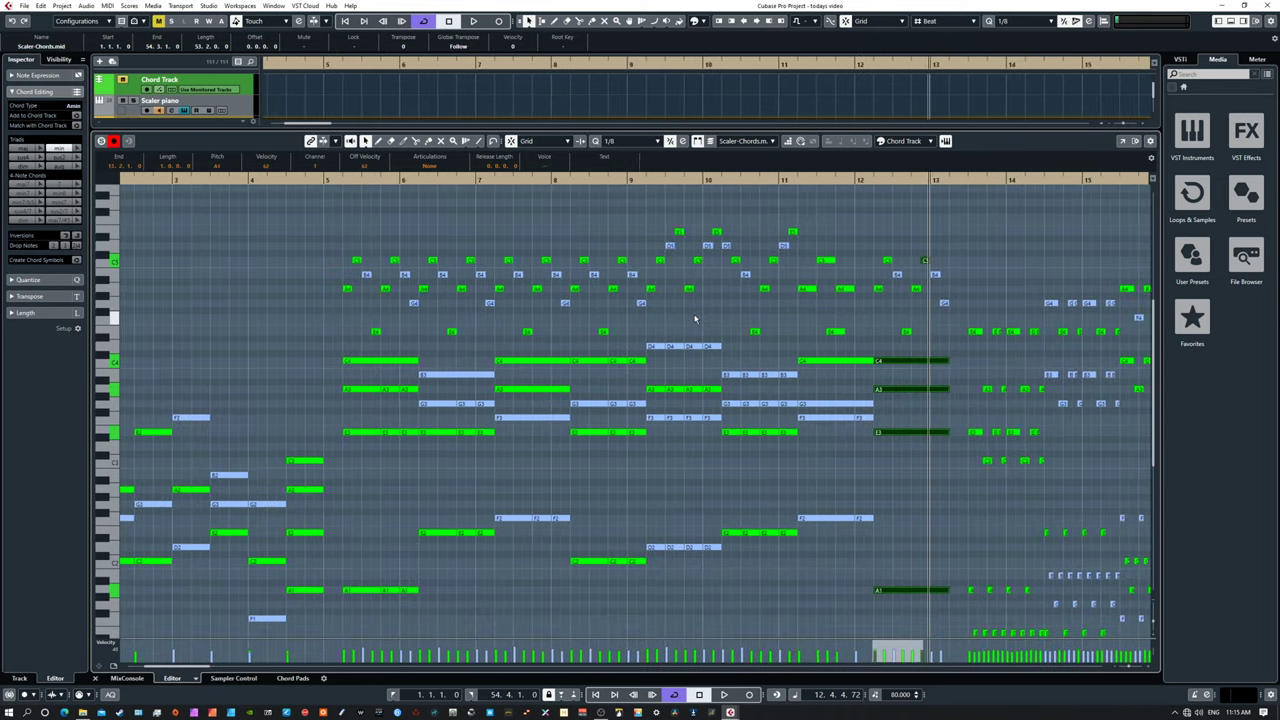
{"action": "left_click", "coordinate": [324, 180]}
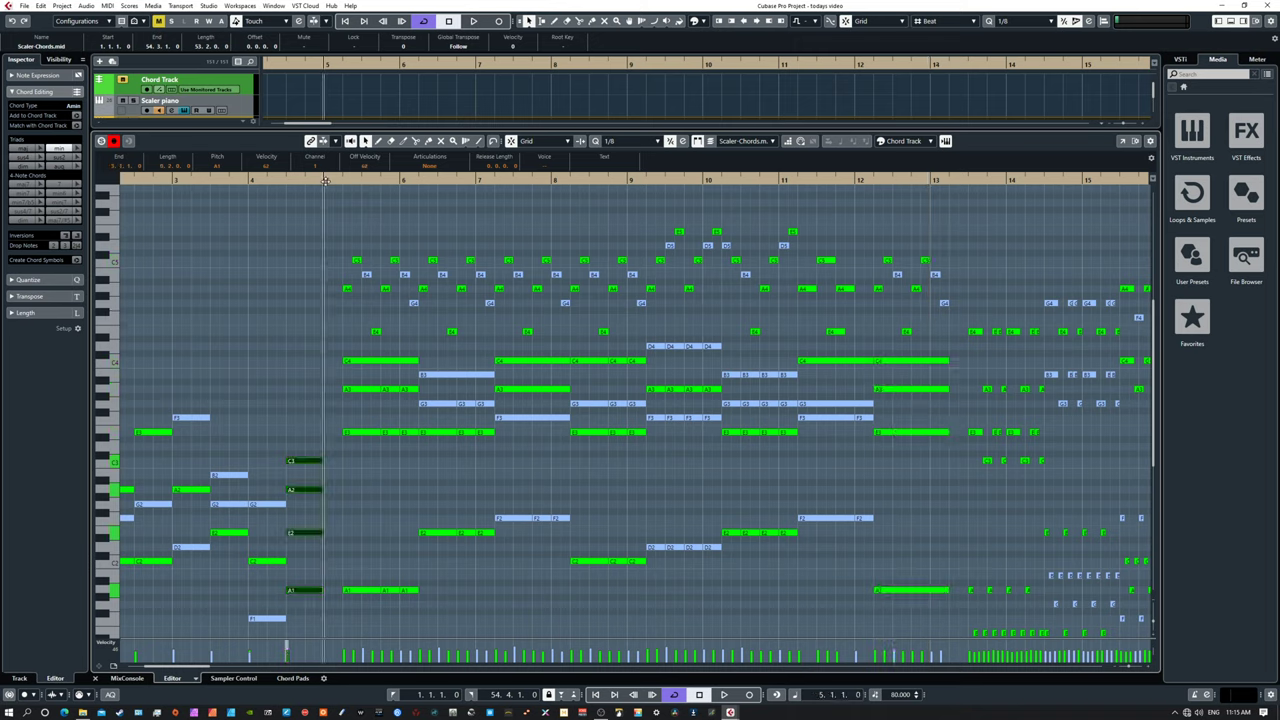
{"action": "left_click", "coordinate": [332, 179]}
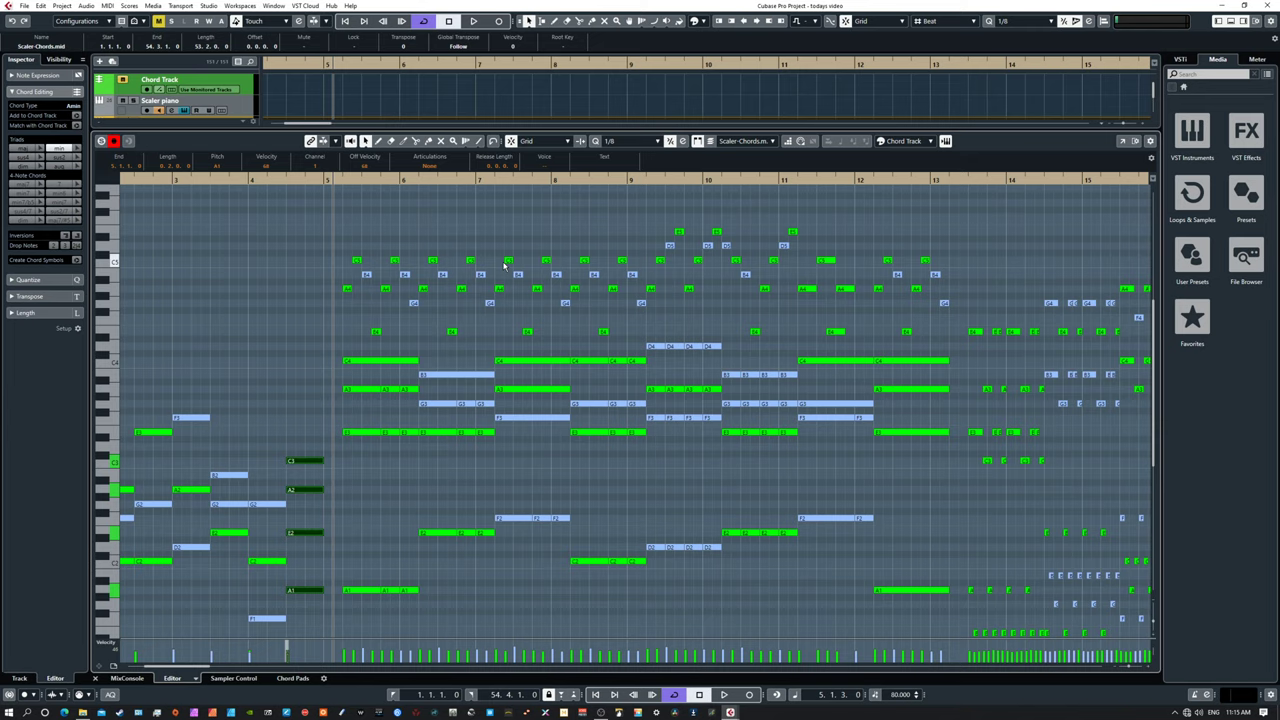
{"action": "key", "text": "space"}
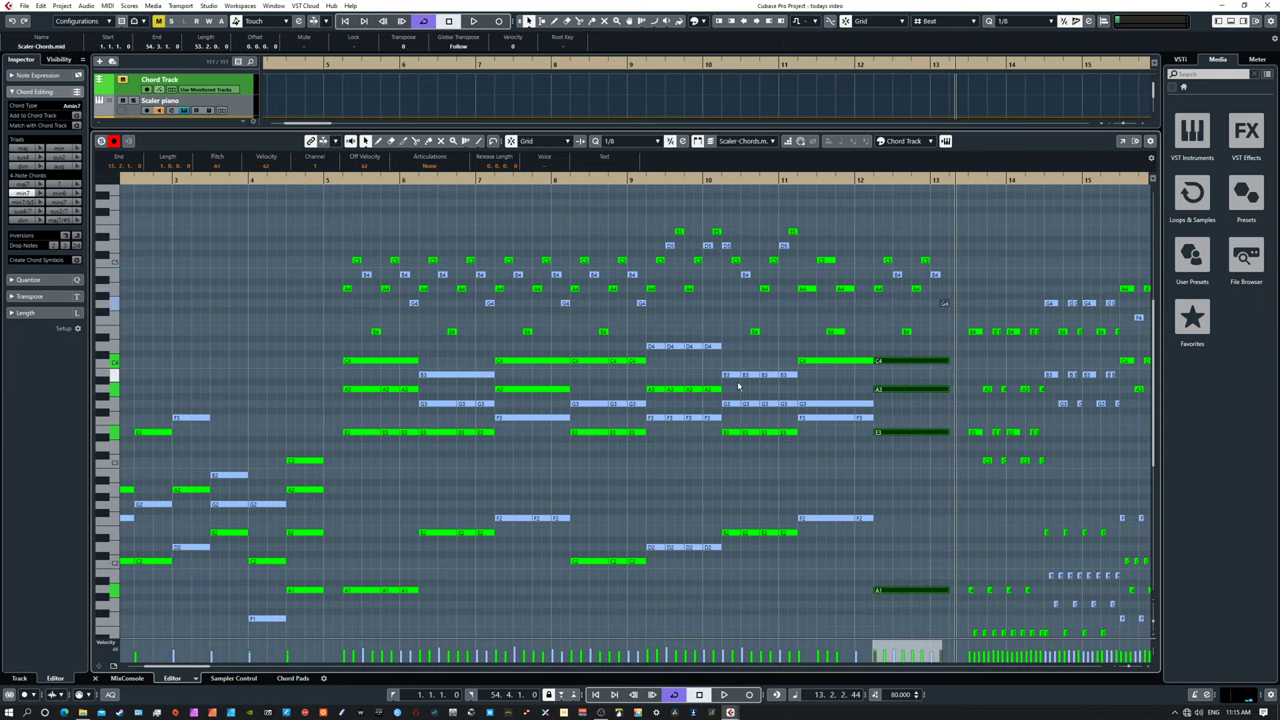
Step: Play the denser rhythmic chord section that begins after bar 13
{"action": "scroll", "coordinate": [814, 384], "scroll_direction": "right", "scroll_amount": 5}
{"action": "scroll", "coordinate": [814, 384], "scroll_direction": "down", "scroll_amount": 1}
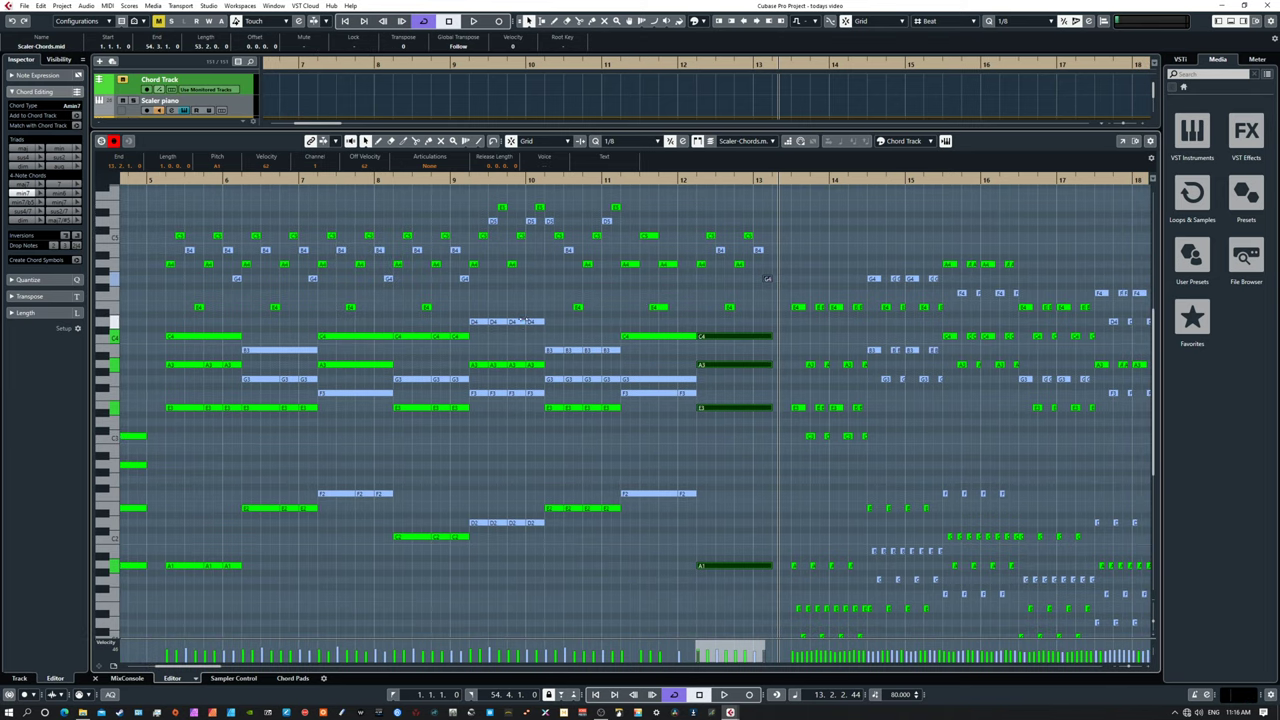
{"action": "scroll", "coordinate": [699, 341], "scroll_direction": "right", "scroll_amount": 6}
{"action": "scroll", "coordinate": [699, 341], "scroll_direction": "down", "scroll_amount": 2}
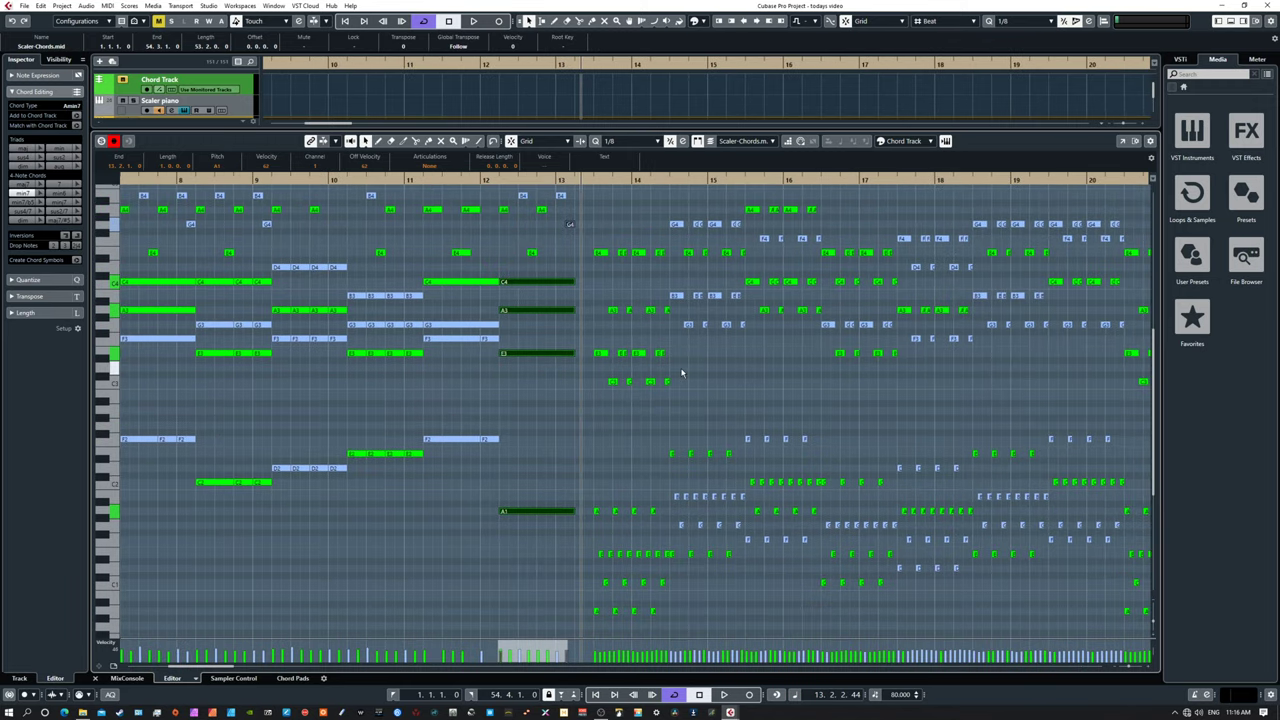
{"action": "scroll", "coordinate": [681, 373], "scroll_direction": "down", "scroll_amount": 4}
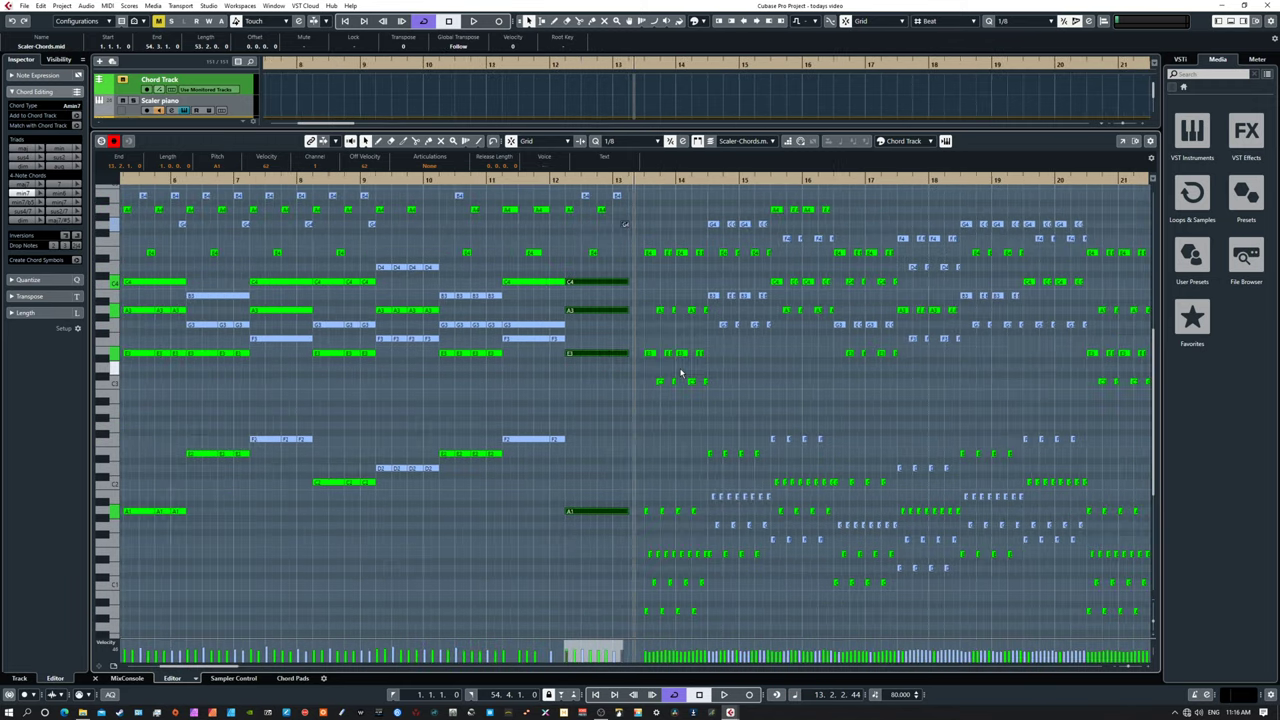
{"action": "key", "text": "space"}
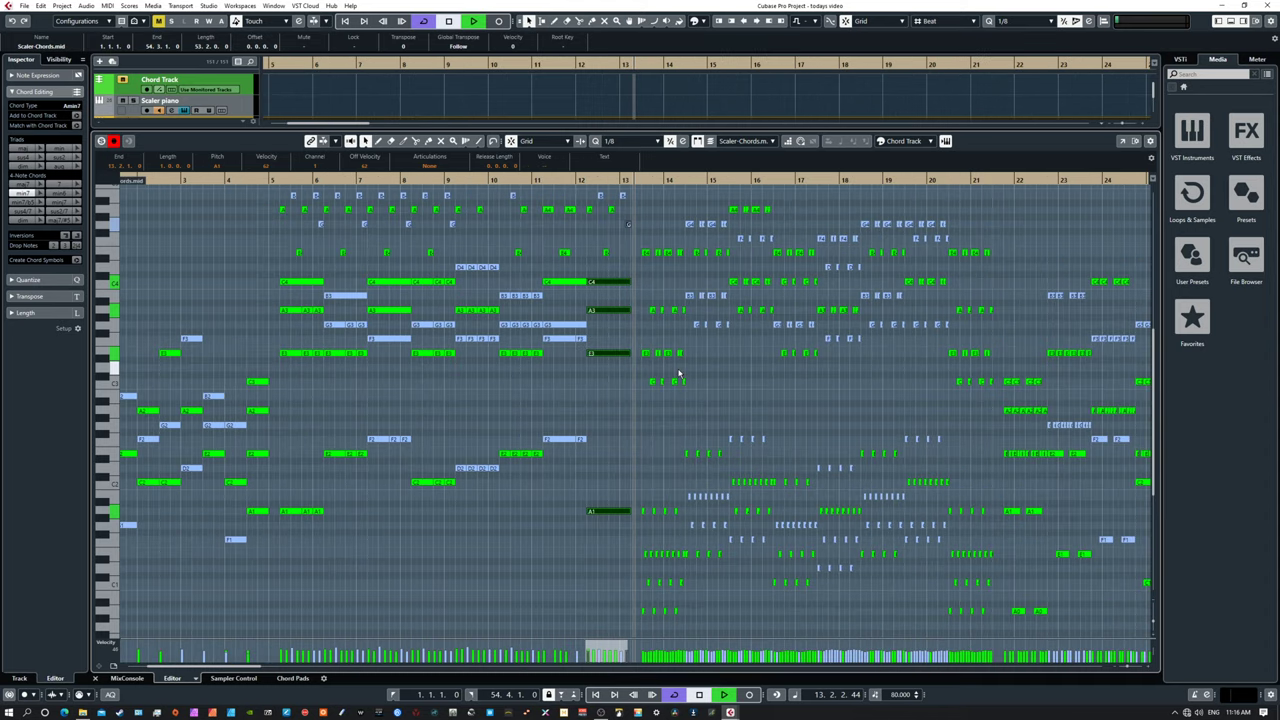
{"action": "left_click", "coordinate": [515, 389]}
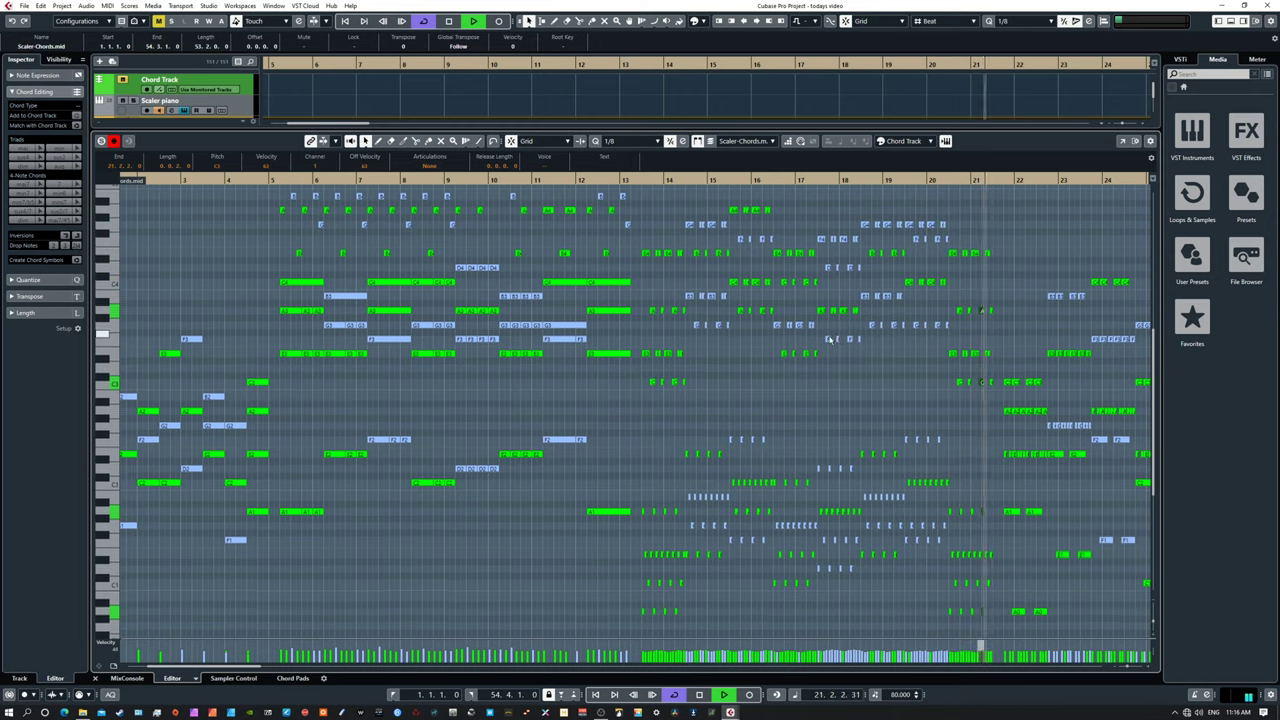
Step: Follow the playing notes through bars 21 to 29 in the piano roll and stop playback in bar 29
{"action": "scroll", "coordinate": [600, 250], "scroll_direction": "right", "scroll_amount": 10}
{"action": "scroll", "coordinate": [374, 296], "scroll_direction": "down", "scroll_amount": 1}
{"action": "scroll", "coordinate": [374, 296], "scroll_direction": "right", "scroll_amount": 2}
{"action": "scroll", "coordinate": [374, 296], "scroll_direction": "down", "scroll_amount": 1}
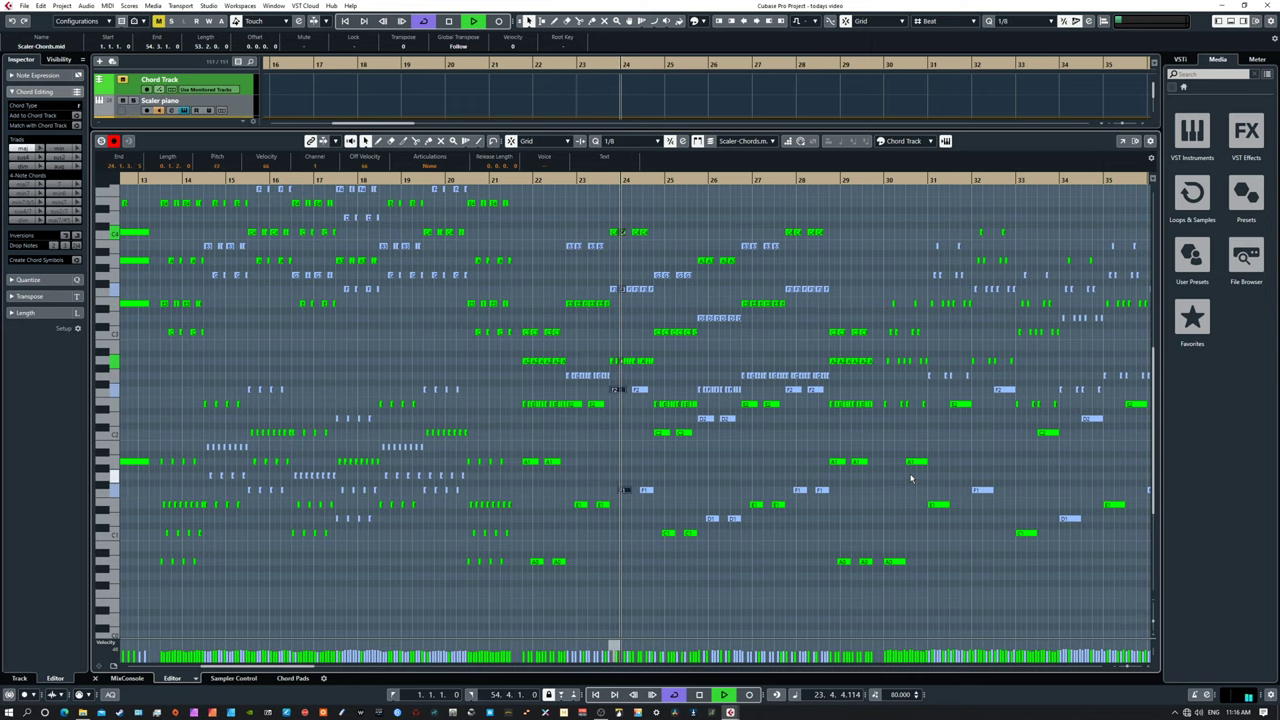
{"action": "left_click_drag", "start_coordinate": [826, 290], "coordinate": [603, 290]}
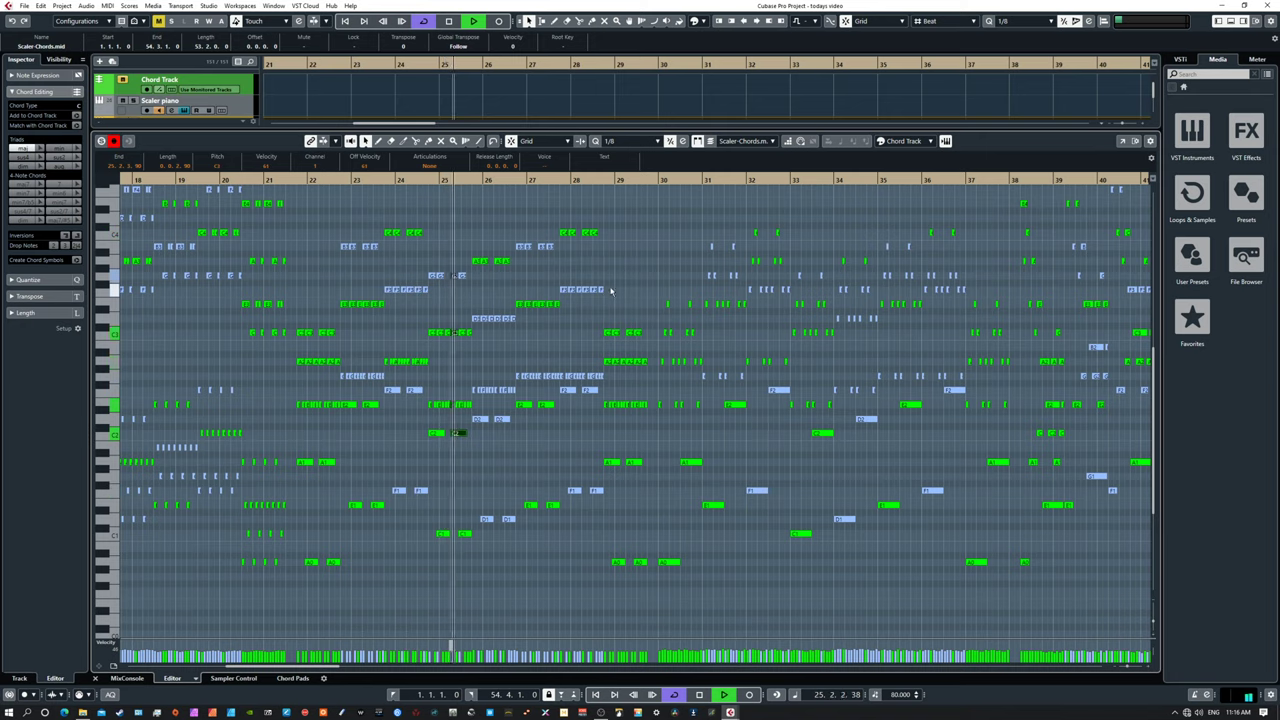
{"action": "left_click_drag", "start_coordinate": [841, 363], "coordinate": [733, 368]}
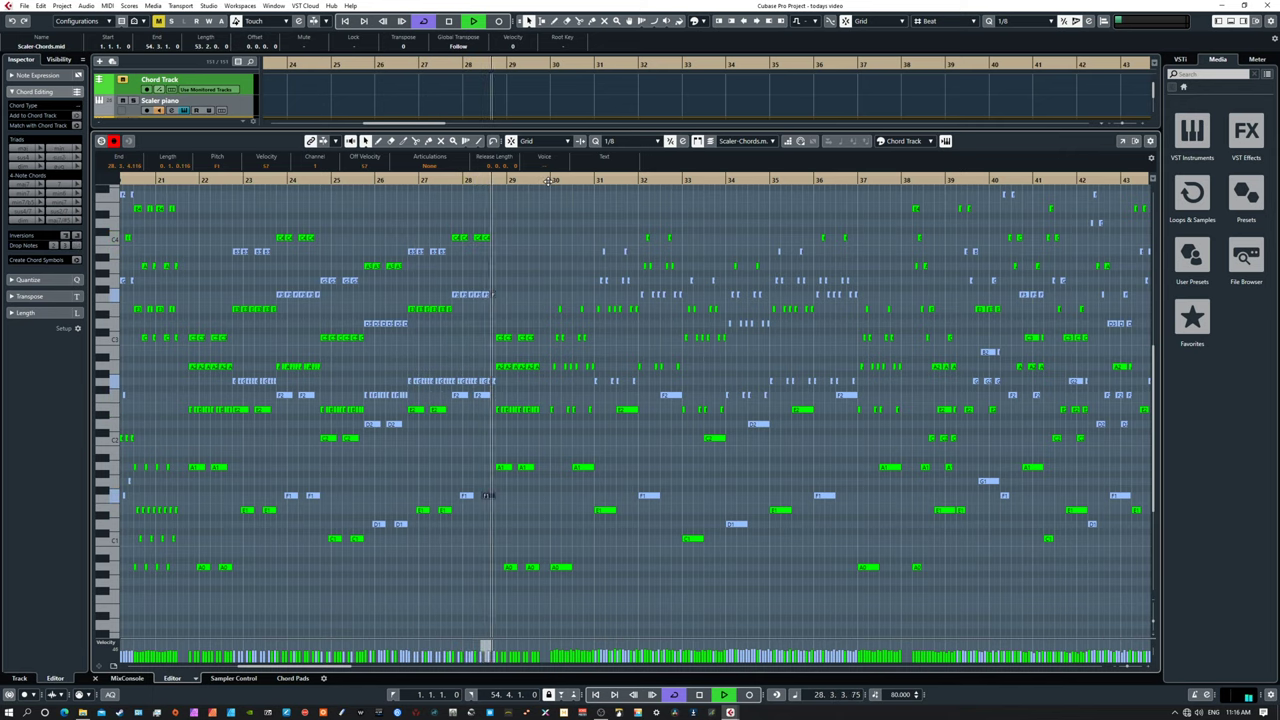
{"action": "key", "text": "space"}
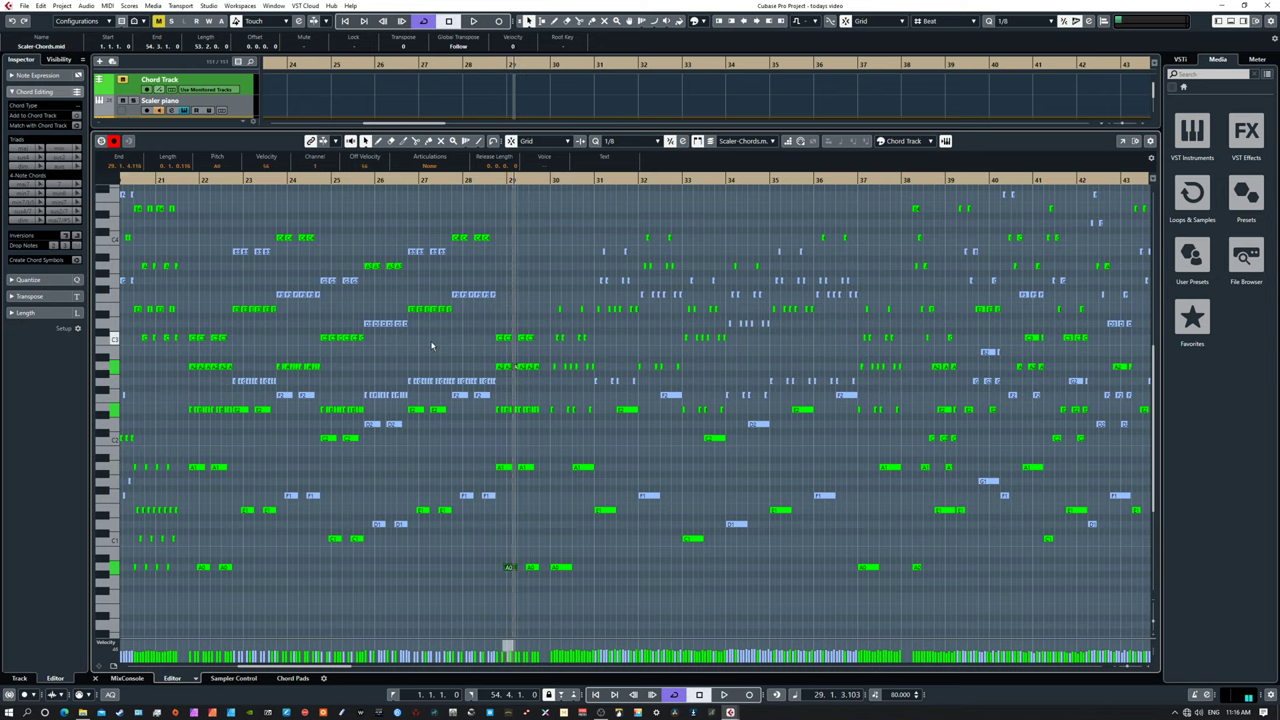
Step: Select the rhythmic chord and bass notes from bar 14 to bar 20, and clear that selection
{"action": "scroll", "coordinate": [675, 326], "scroll_direction": "left", "scroll_amount": 10}
{"action": "scroll", "coordinate": [878, 354], "scroll_direction": "up", "scroll_amount": 1}
{"action": "scroll", "coordinate": [878, 354], "scroll_direction": "left", "scroll_amount": 1}
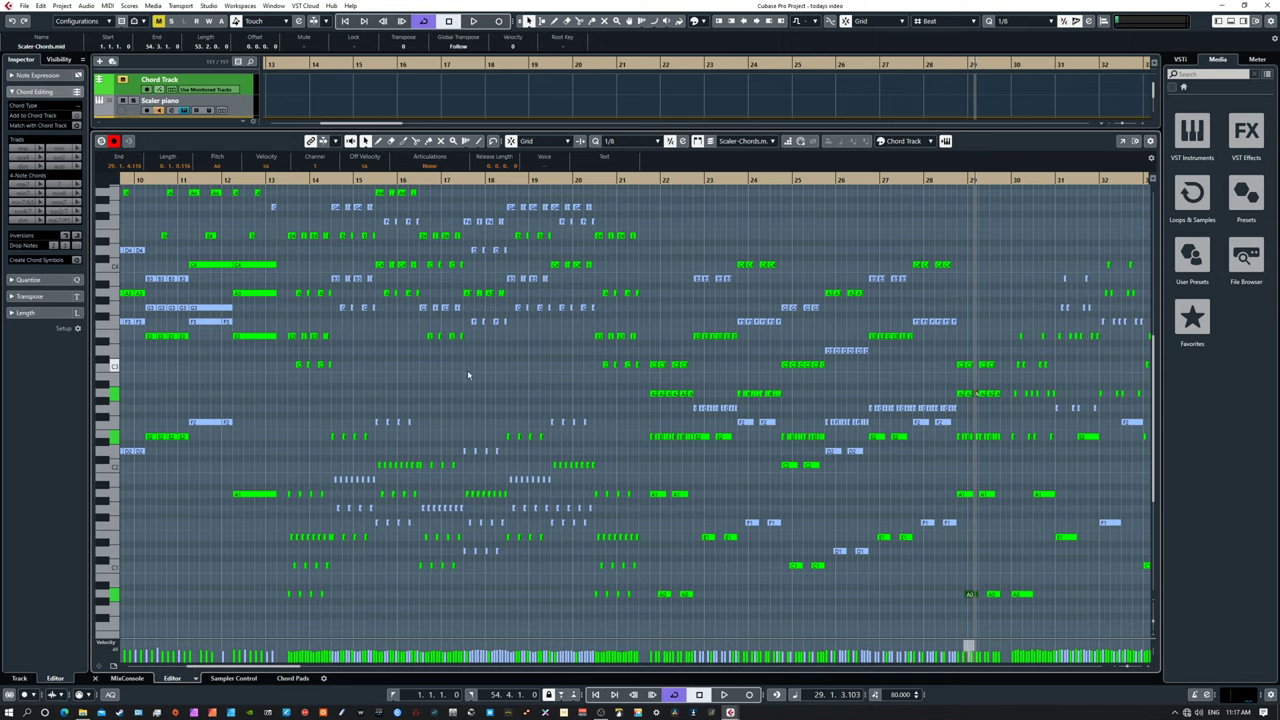
{"action": "scroll", "coordinate": [468, 375], "scroll_direction": "left", "scroll_amount": 1}
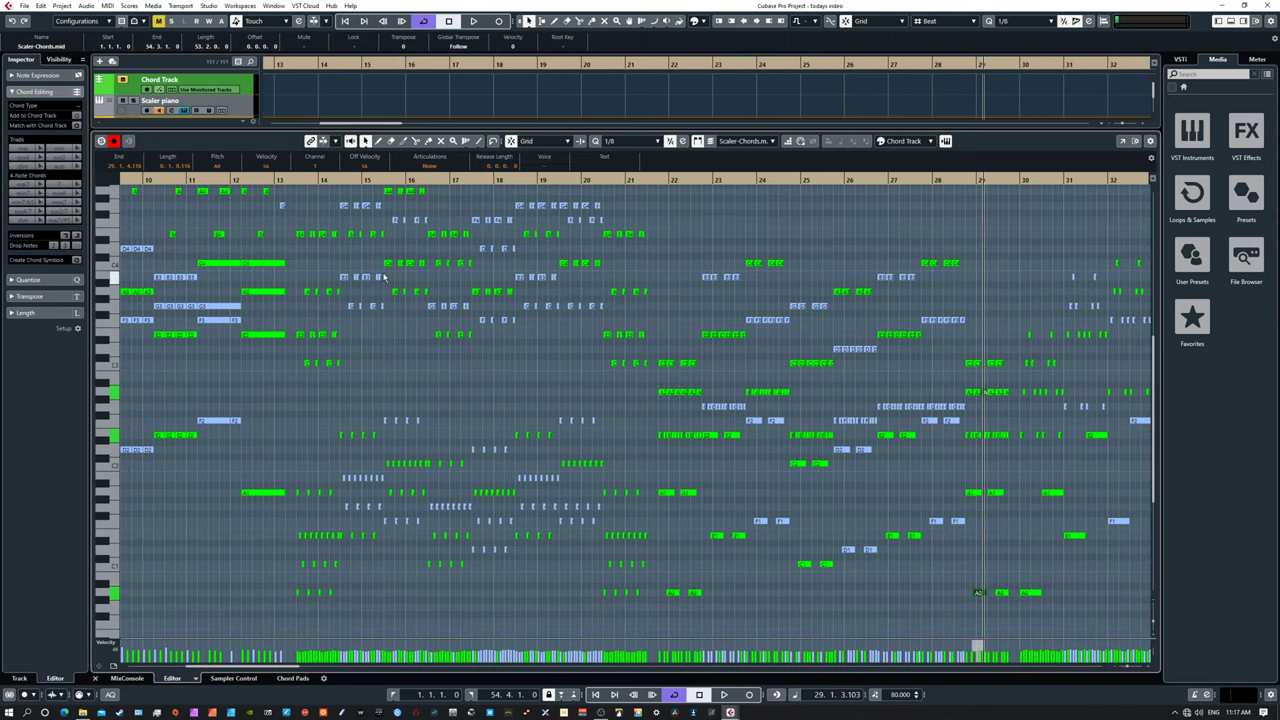
{"action": "scroll", "coordinate": [465, 369], "scroll_direction": "left", "scroll_amount": 1}
{"action": "scroll", "coordinate": [465, 369], "scroll_direction": "up", "scroll_amount": 1}
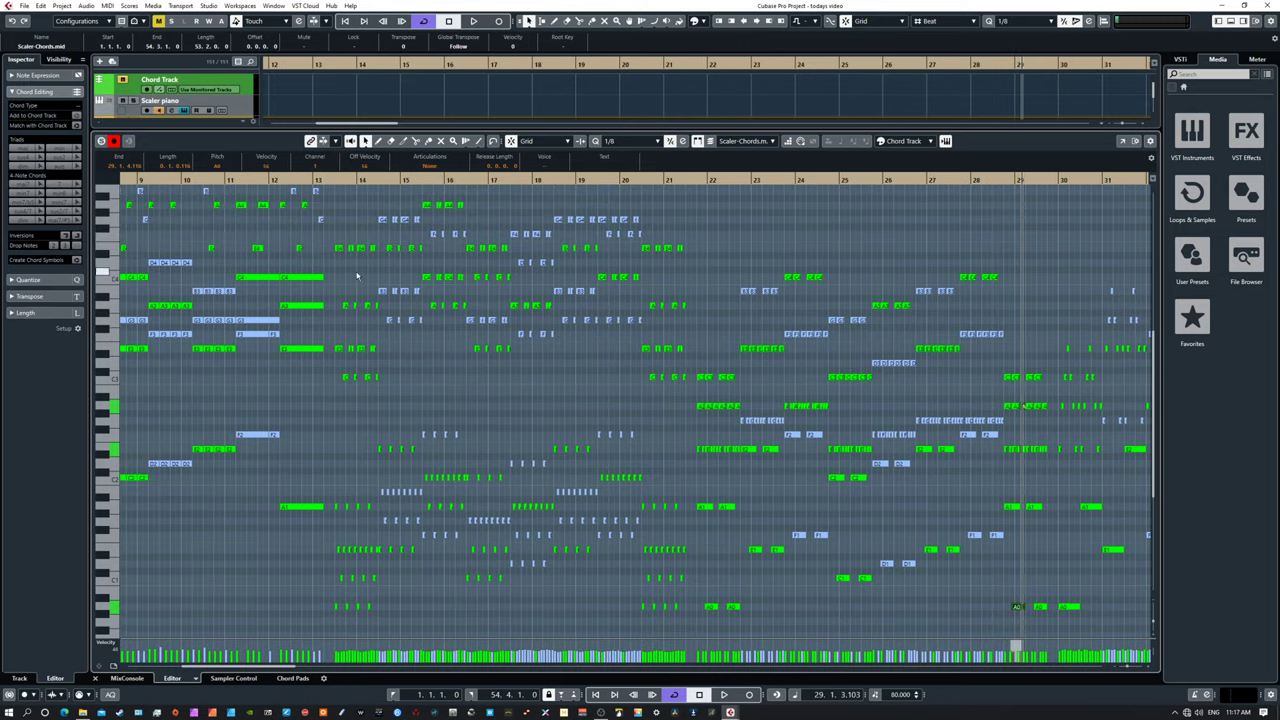
{"action": "left_click_drag", "start_coordinate": [360, 238], "coordinate": [617, 566]}
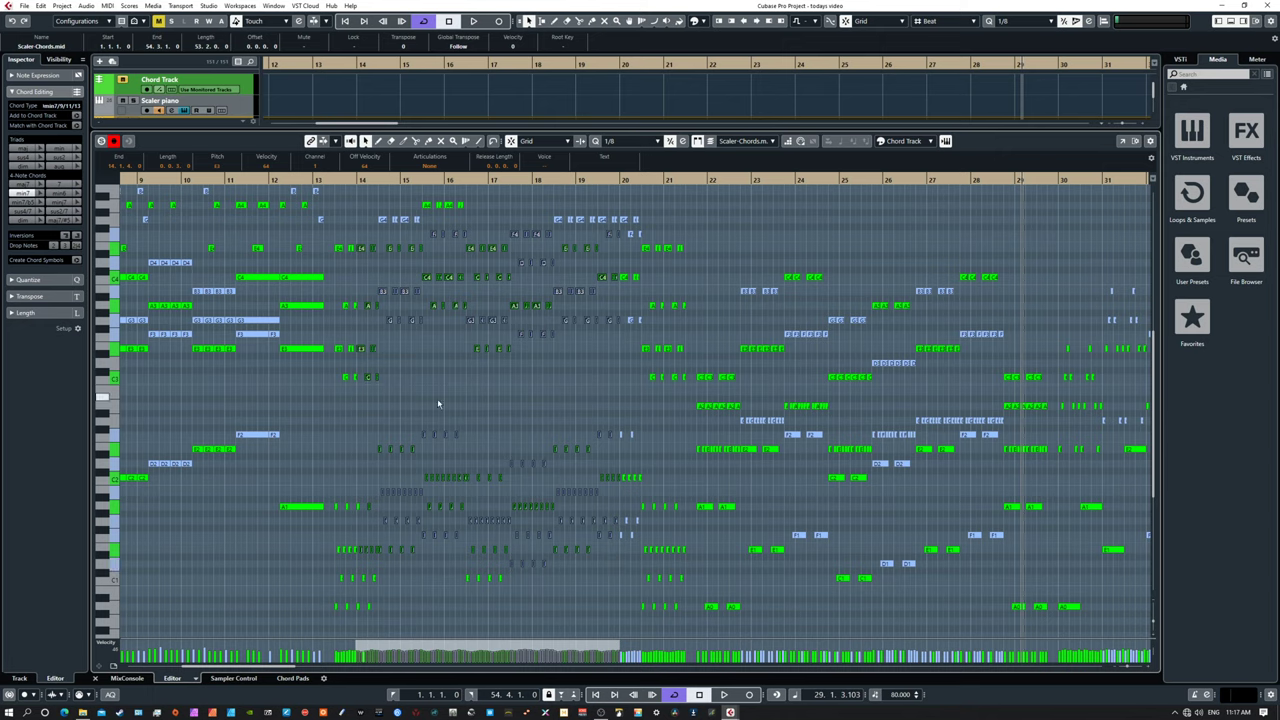
{"action": "left_click", "coordinate": [398, 331]}
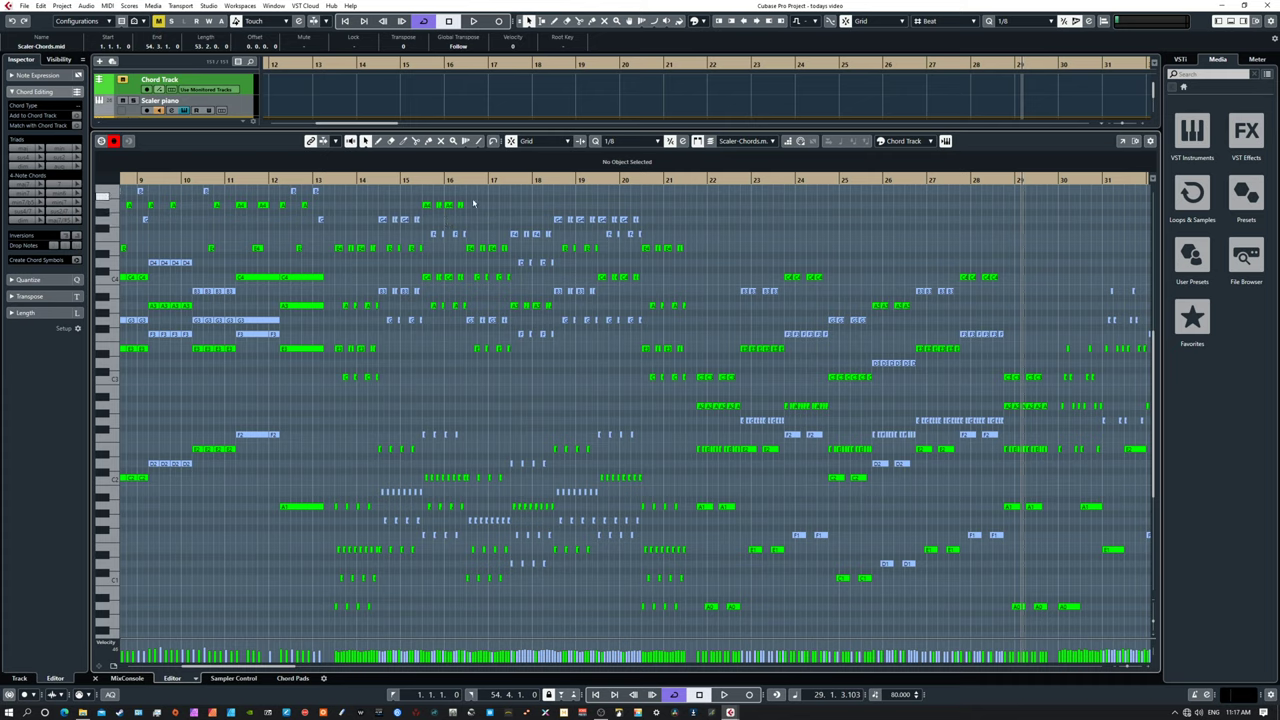
Step: Select all notes from mid bar 16 to mid bar 18 and lengthen them together by about one beat
{"action": "left_click_drag", "start_coordinate": [473, 203], "coordinate": [554, 595]}
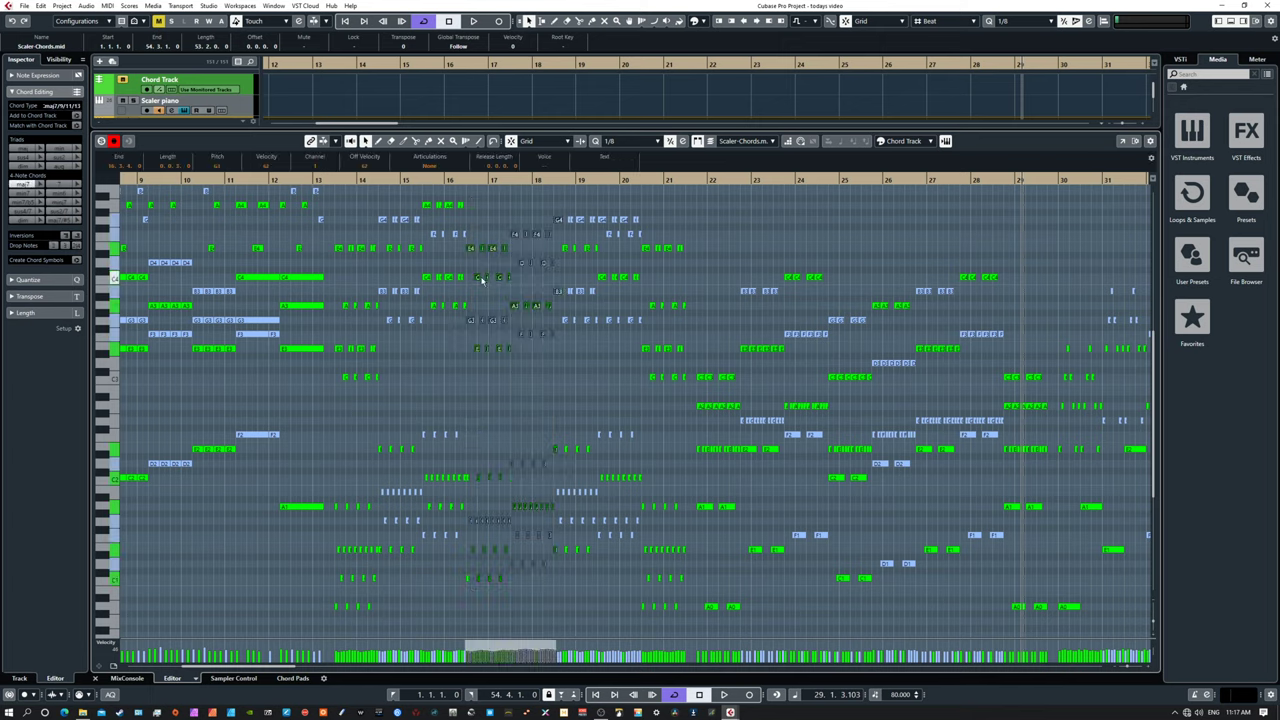
{"action": "left_click_drag", "start_coordinate": [479, 277], "coordinate": [490, 283]}
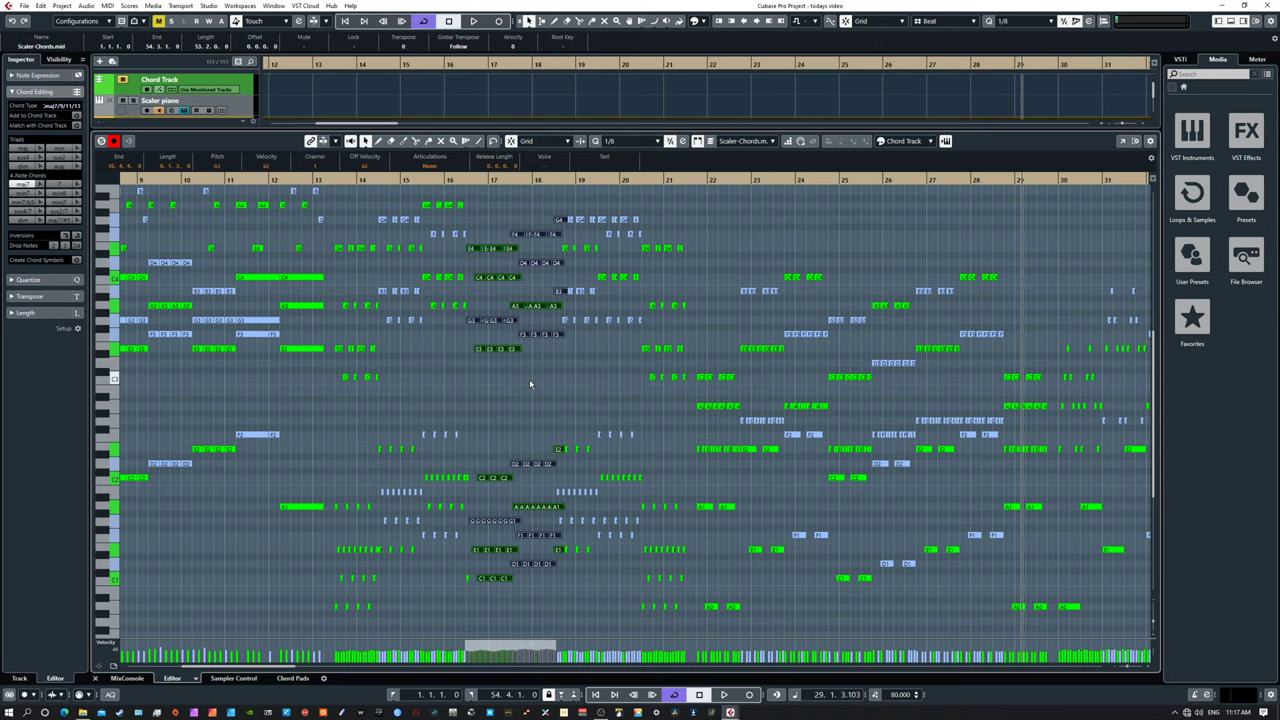
{"action": "scroll", "coordinate": [516, 389], "scroll_direction": "up", "scroll_amount": 1}
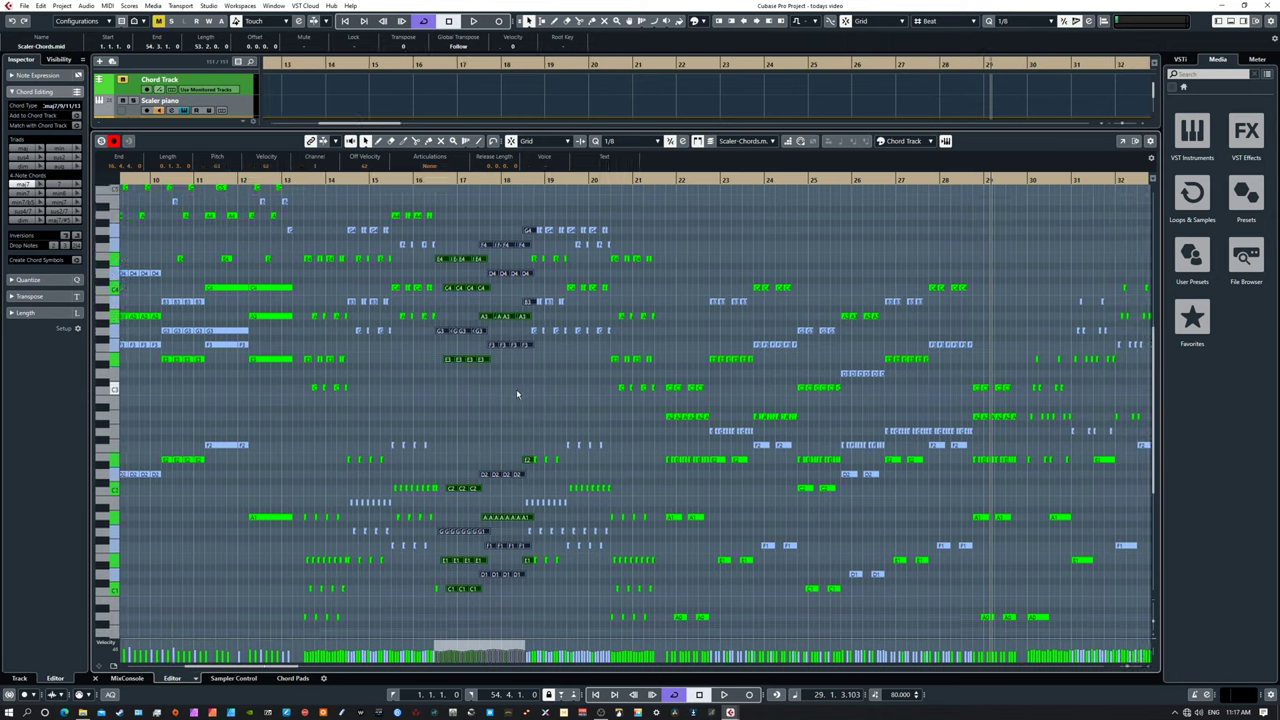
{"action": "scroll", "coordinate": [587, 407], "scroll_direction": "left", "scroll_amount": 1}
{"action": "scroll", "coordinate": [587, 407], "scroll_direction": "down", "scroll_amount": 1}
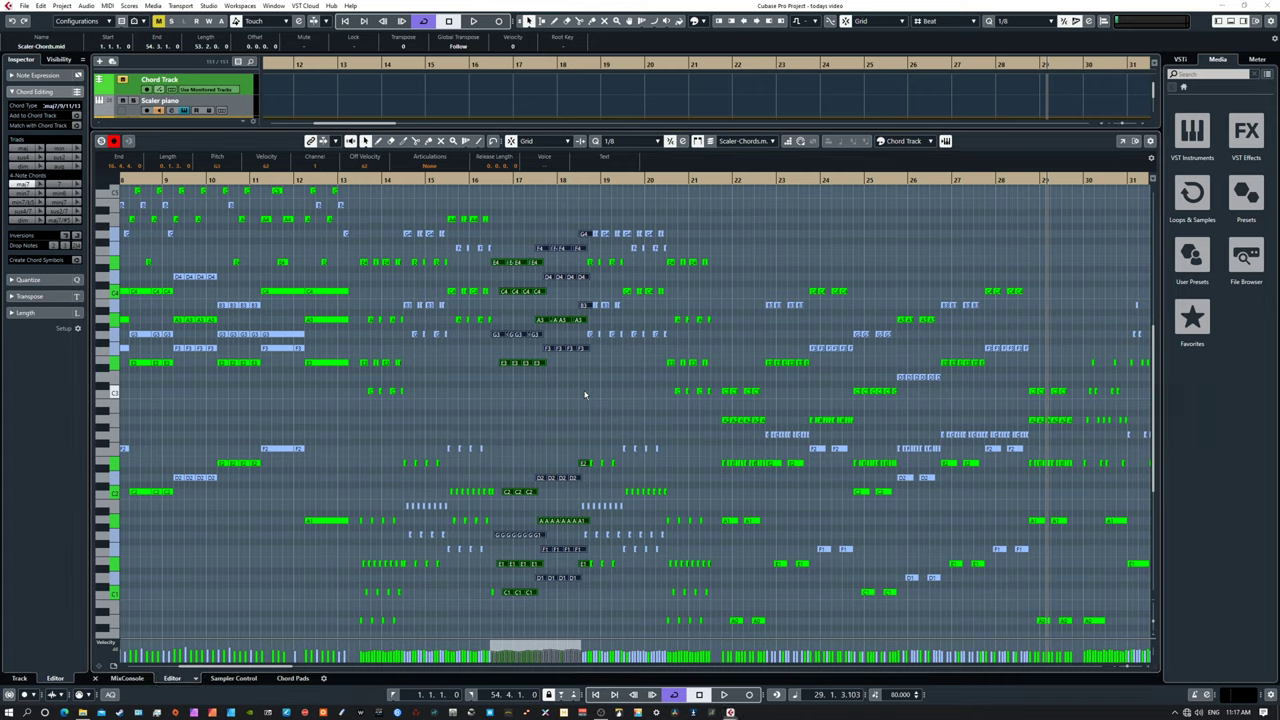
Step: In the Logical Editor, load the Delete each 5th note preset and set its Eventcounter condition to 2
{"action": "left_click_drag", "start_coordinate": [531, 314], "coordinate": [988, 80]}
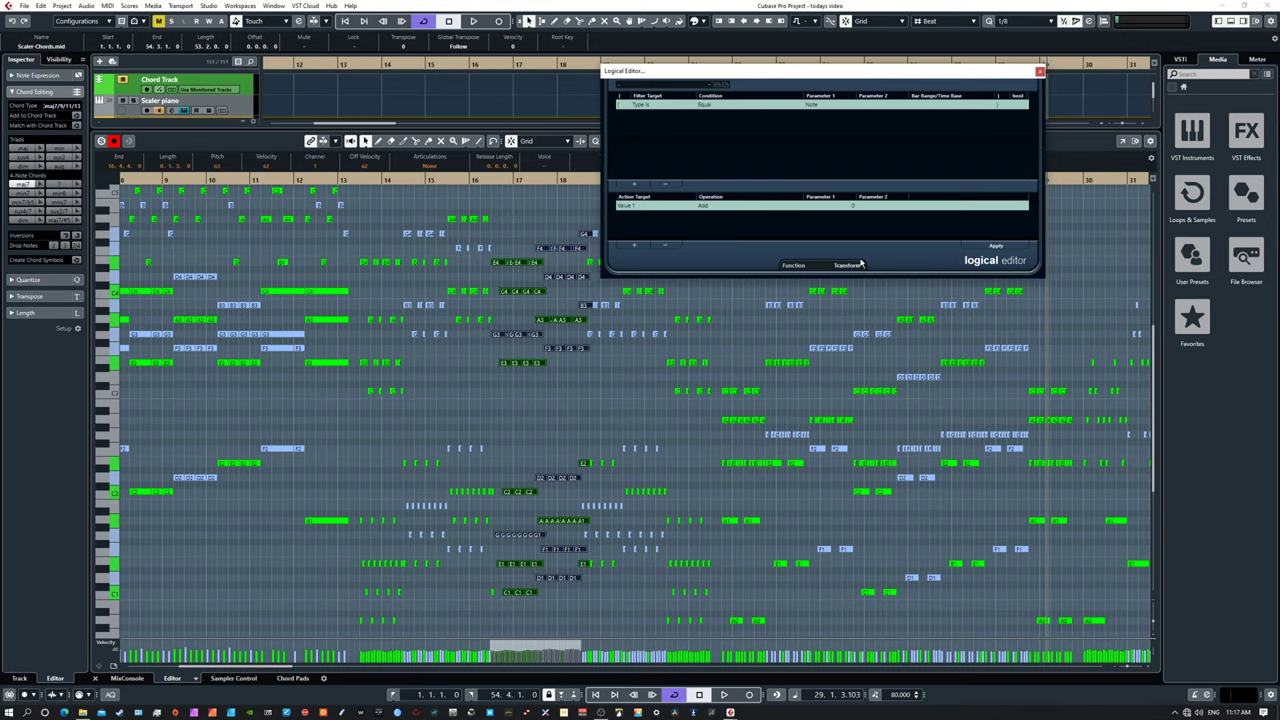
{"action": "left_click", "coordinate": [660, 86]}
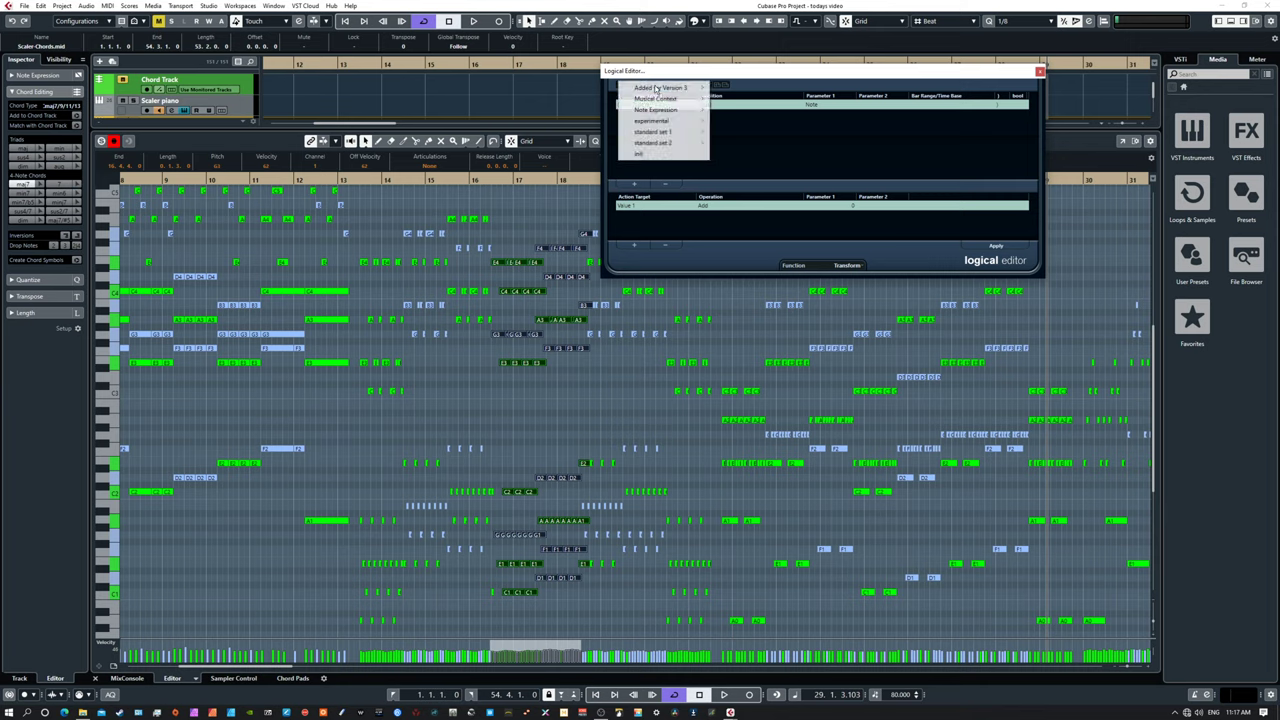
{"action": "mouse_move", "coordinate": [656, 90]}
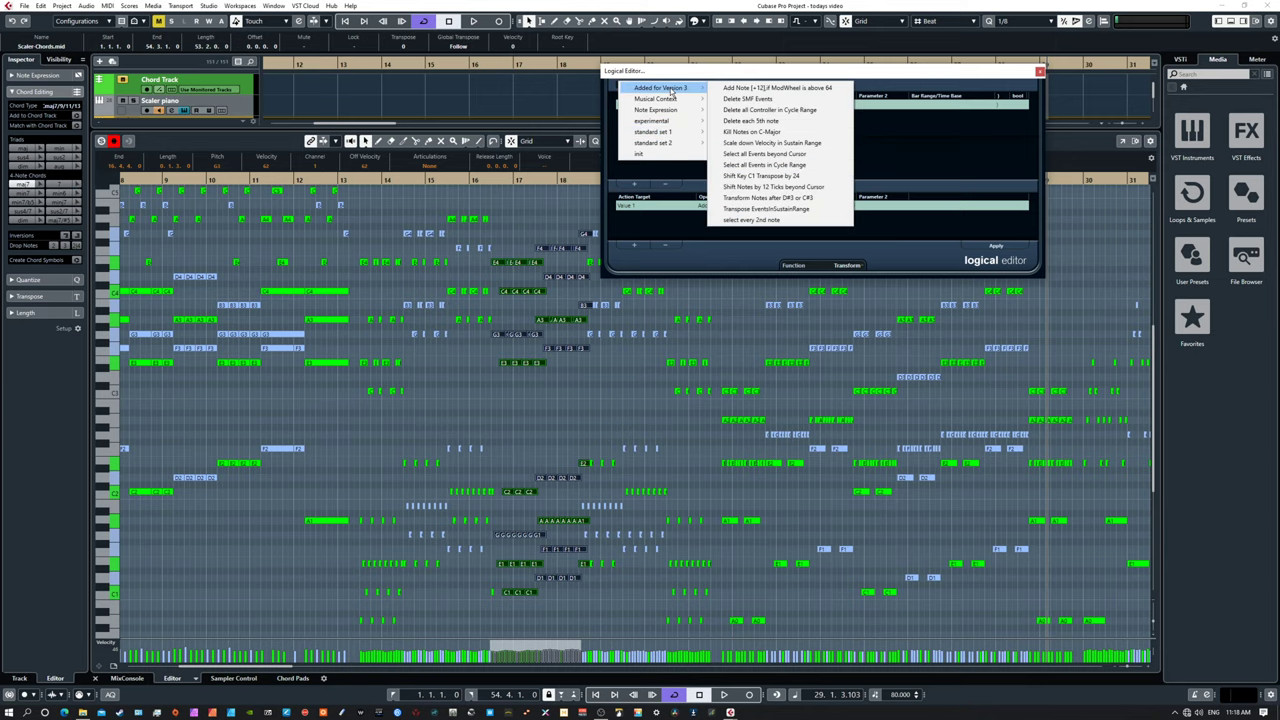
{"action": "left_click", "coordinate": [747, 121]}
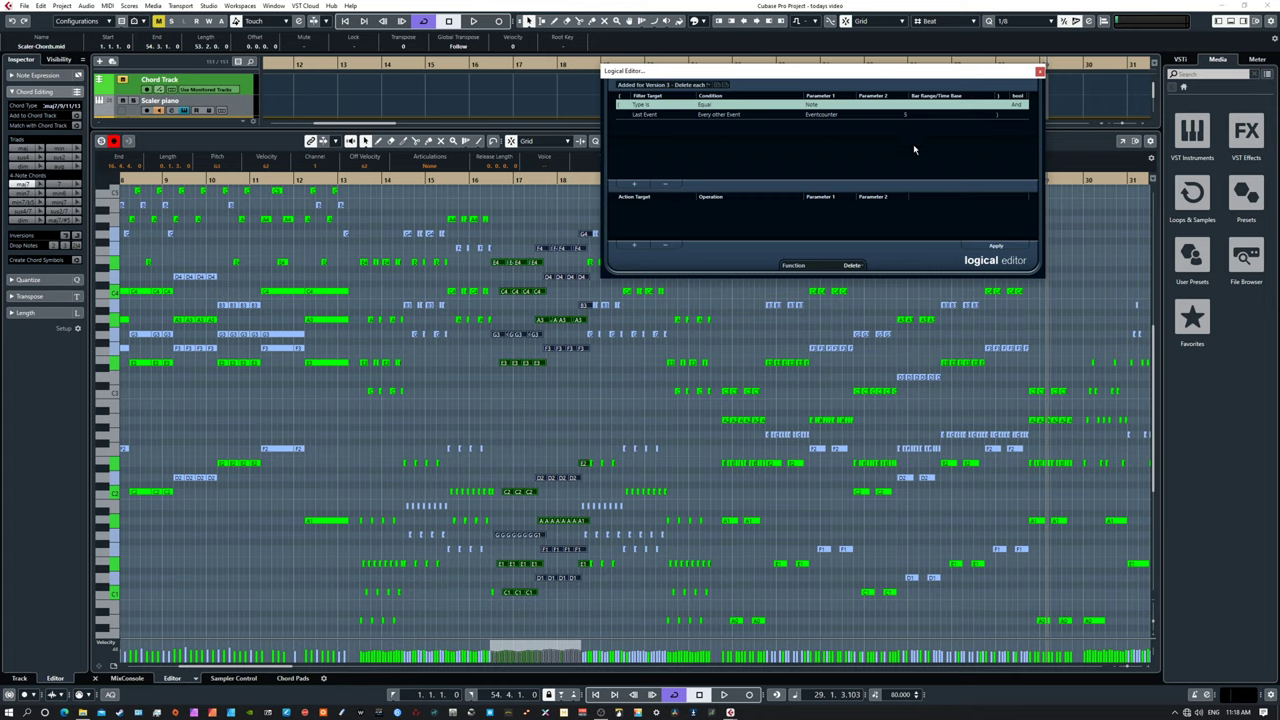
{"action": "left_click", "coordinate": [903, 114]}
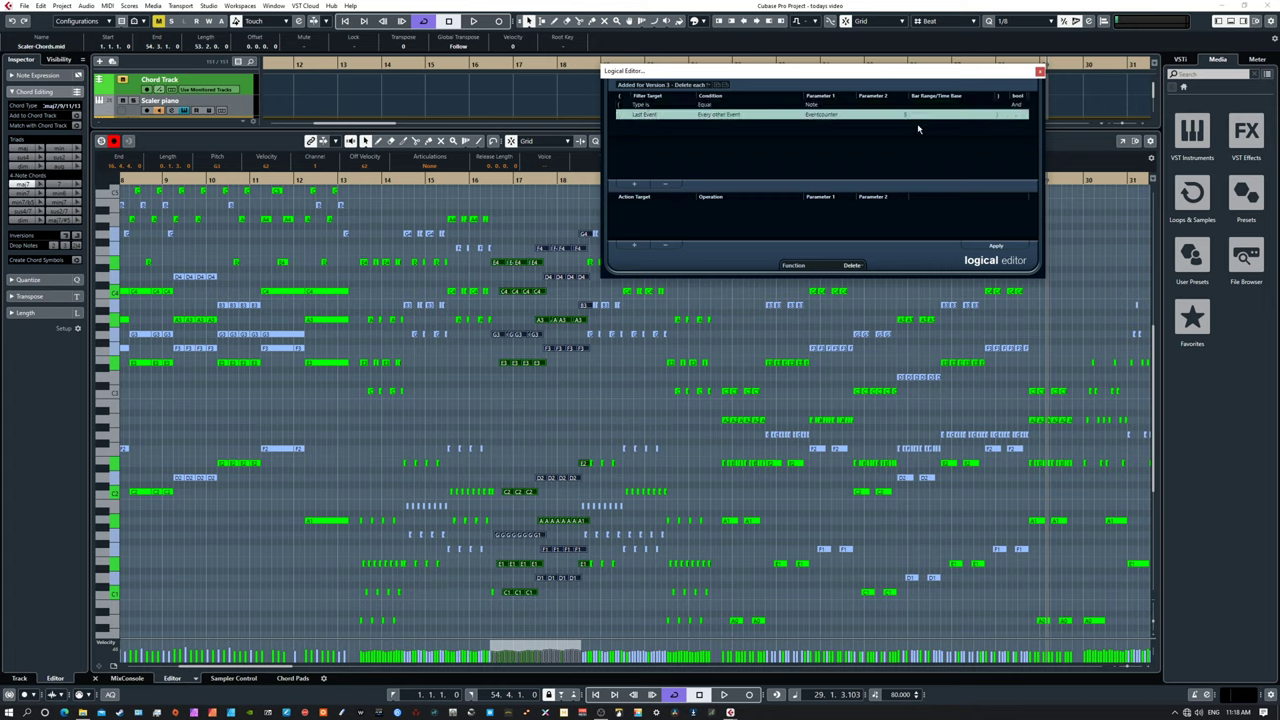
{"action": "double_click", "coordinate": [906, 114]}
{"action": "type", "text": "2"}
{"action": "key", "text": "Return"}
Step: Change the Logical Editor function from Delete to Select
{"action": "left_click", "coordinate": [851, 266]}
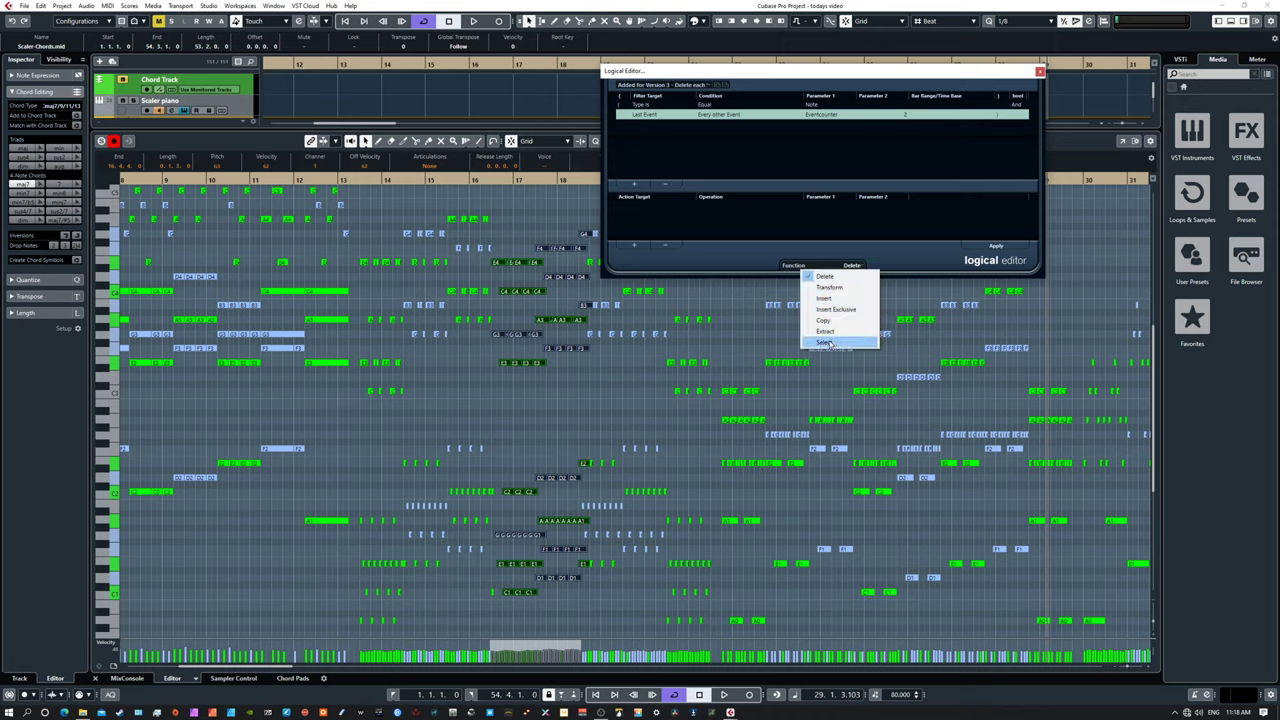
{"action": "left_click", "coordinate": [824, 343]}
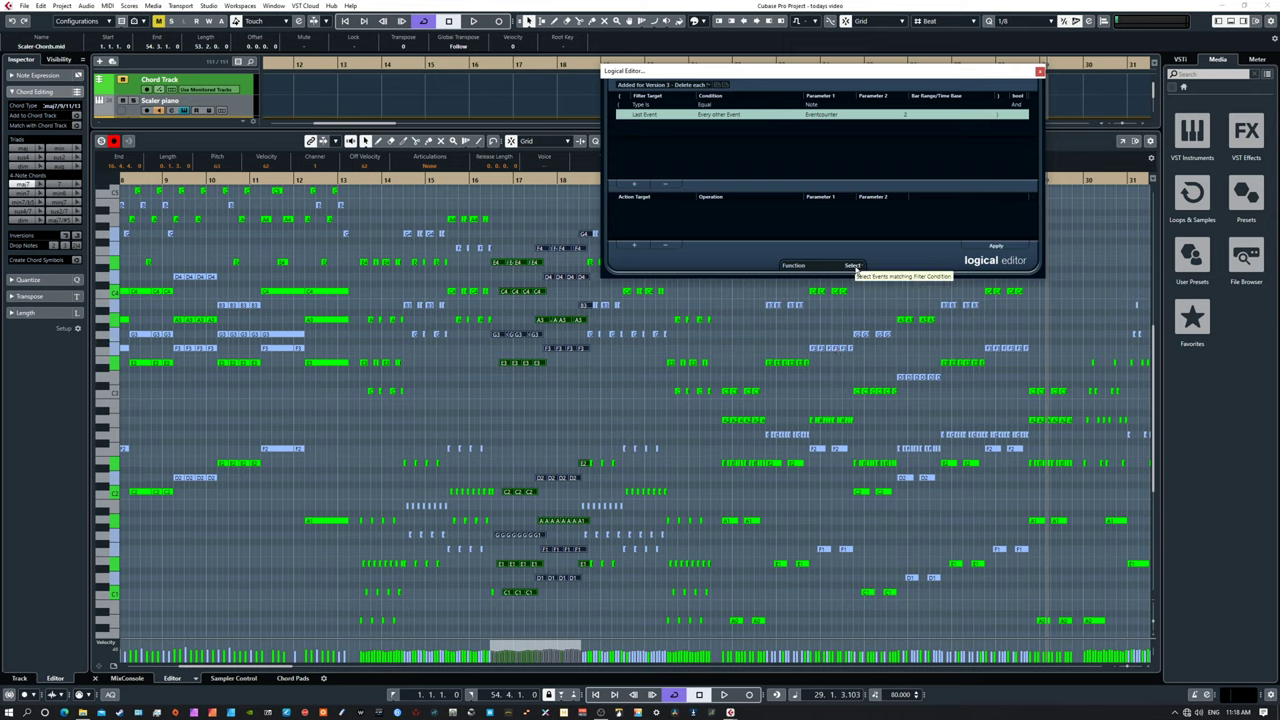
{"action": "left_click", "coordinate": [853, 266]}
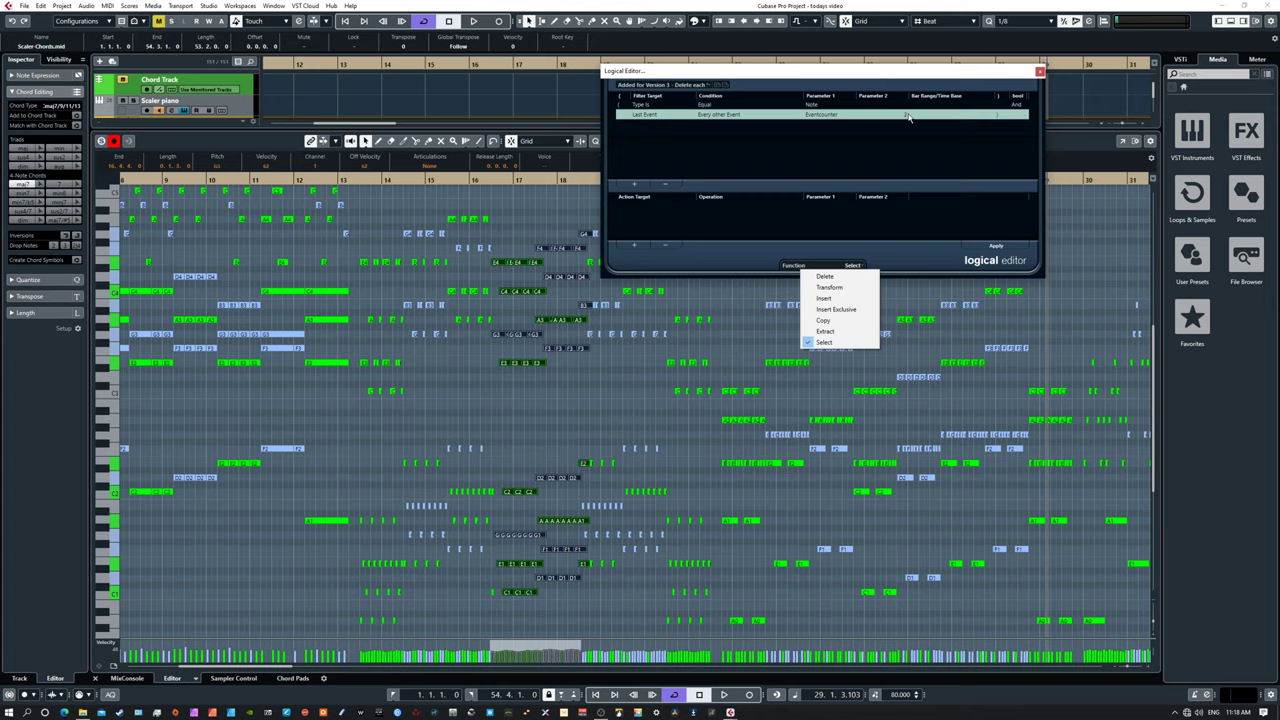
{"action": "left_click", "coordinate": [895, 241]}
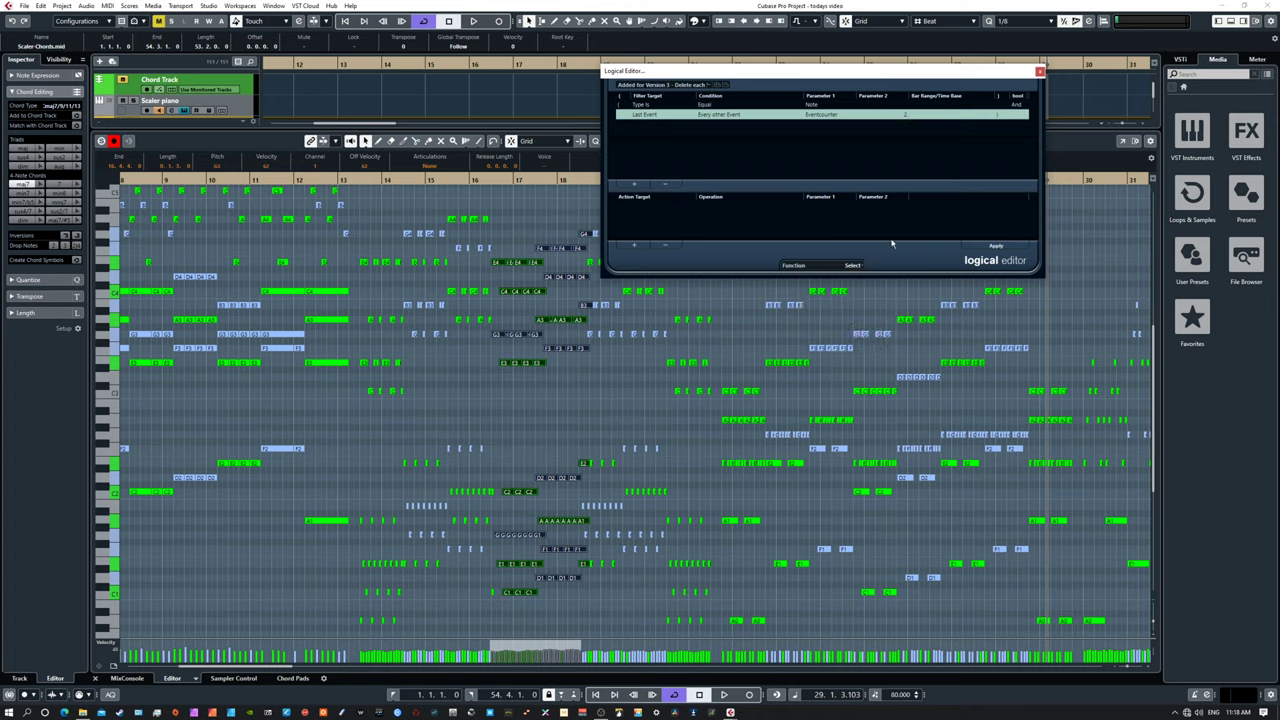
{"action": "left_click", "coordinate": [901, 115]}
{"action": "left_click", "coordinate": [718, 85]}
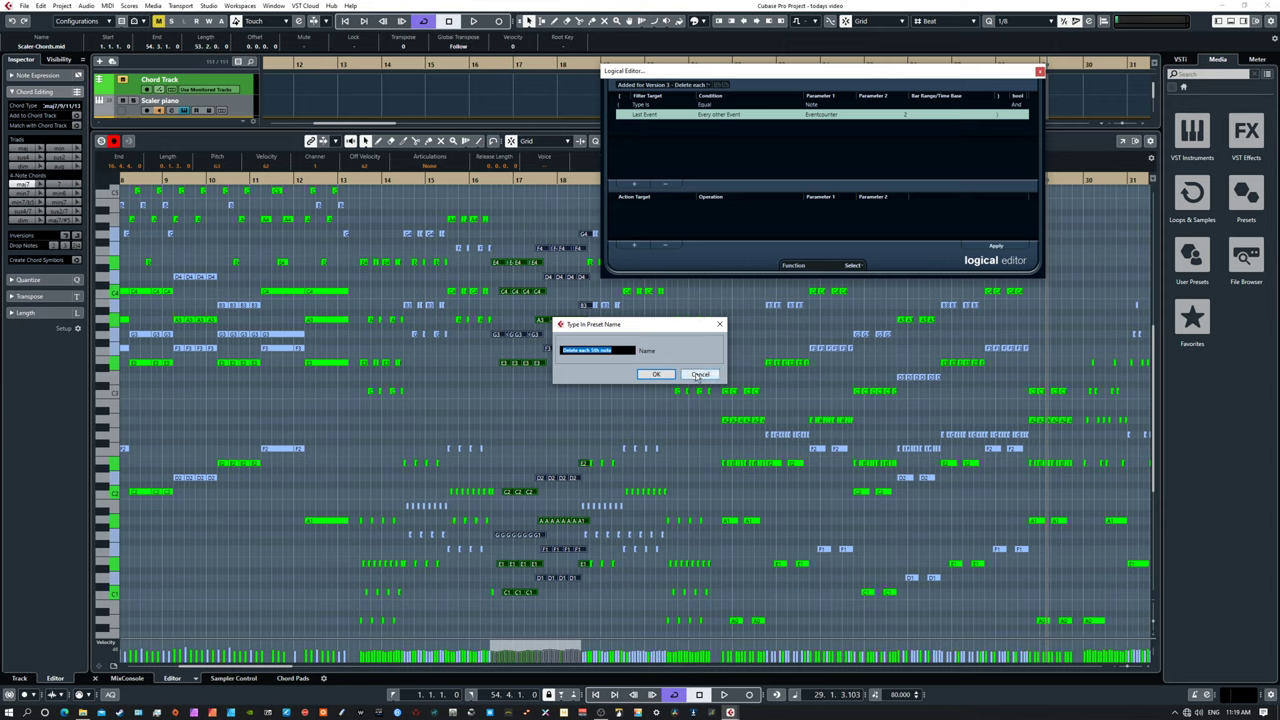
{"action": "left_click", "coordinate": [696, 377]}
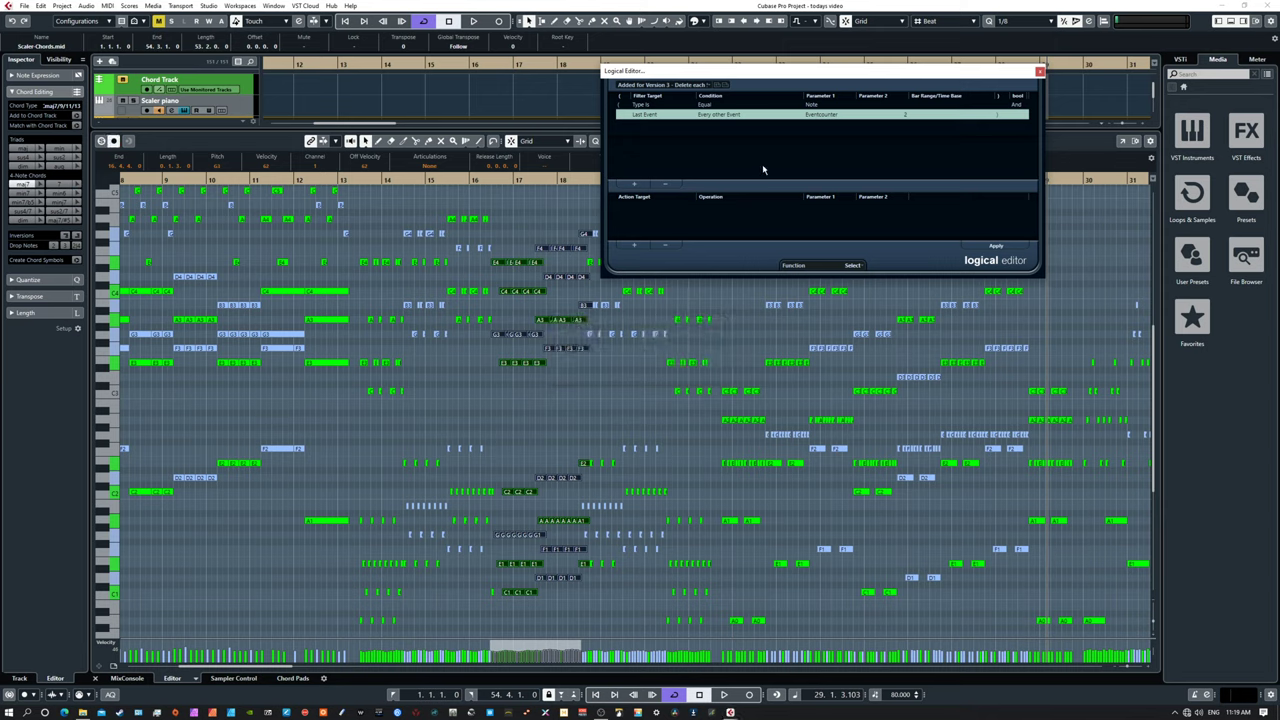
Step: Clear the note selection and pick alternate E3 and F3 notes by hand between mid bar 16 and bar 18
{"action": "left_click_drag", "start_coordinate": [767, 74], "coordinate": [800, 66]}
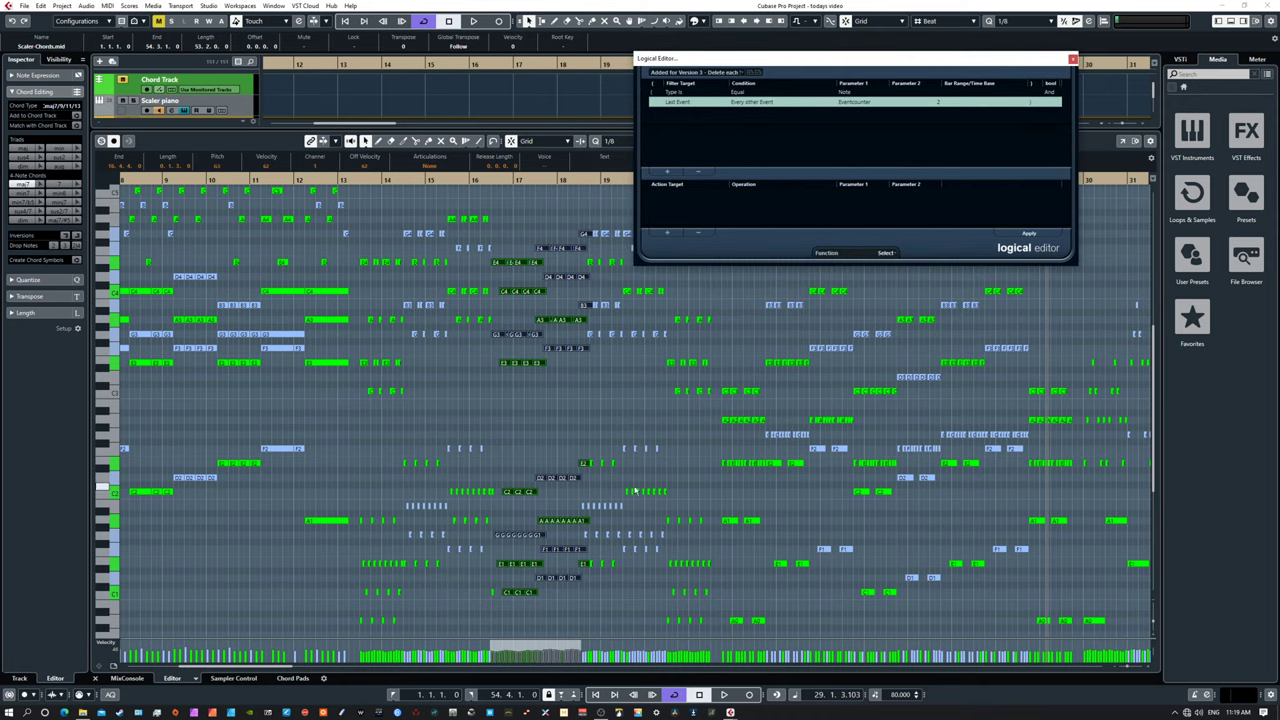
{"action": "left_click", "coordinate": [626, 402]}
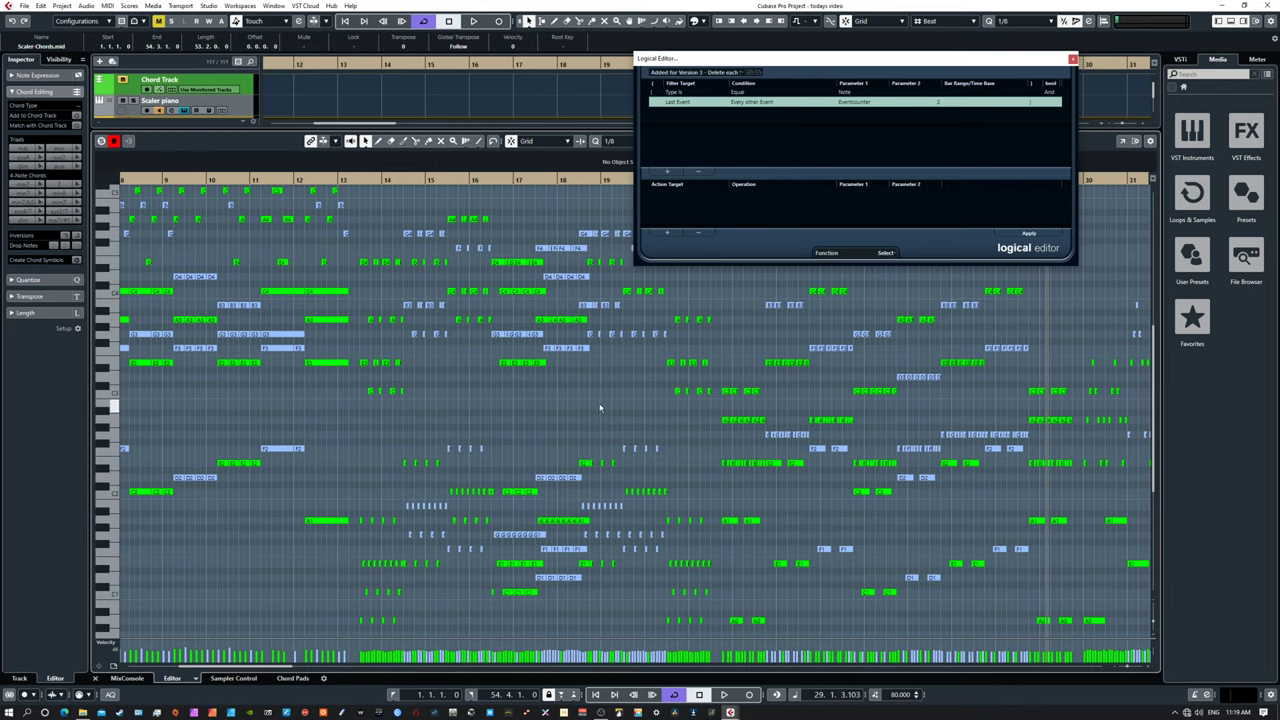
{"action": "left_click", "coordinate": [503, 361]}
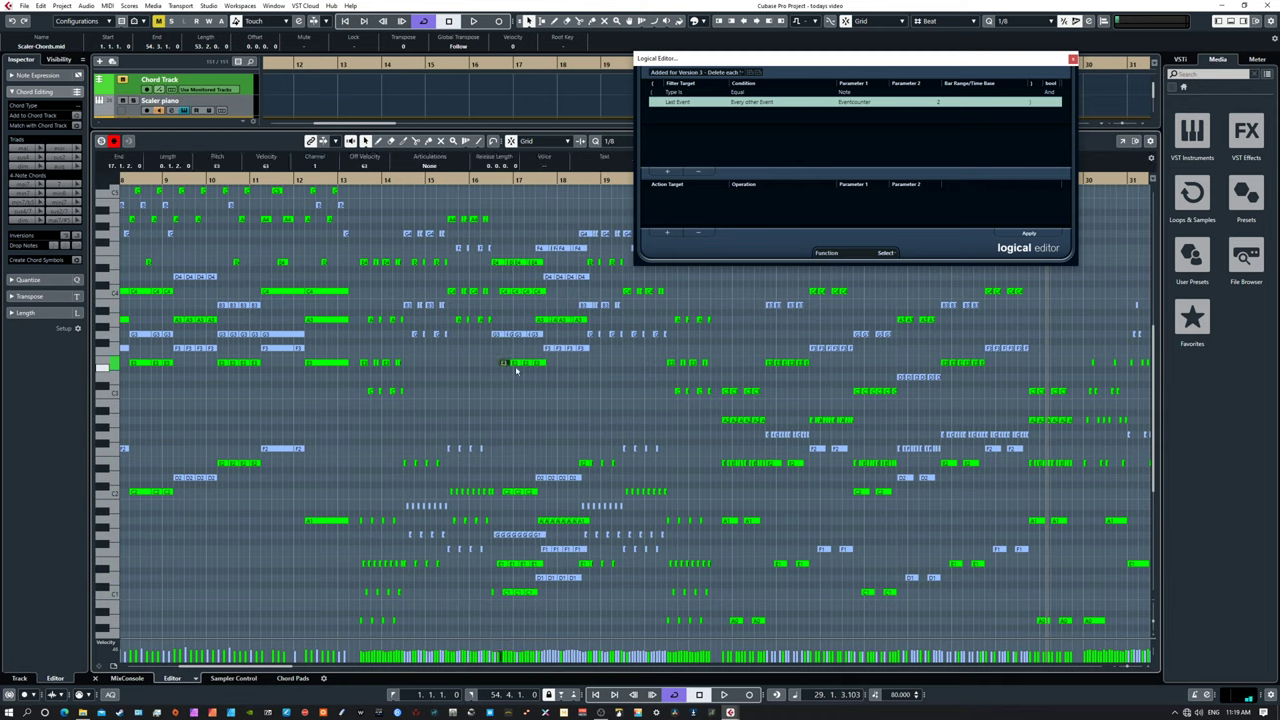
{"action": "left_click", "coordinate": [526, 363], "text": "shift"}
{"action": "left_click", "coordinate": [544, 361], "text": "shift"}
{"action": "left_click", "coordinate": [552, 348], "text": "shift"}
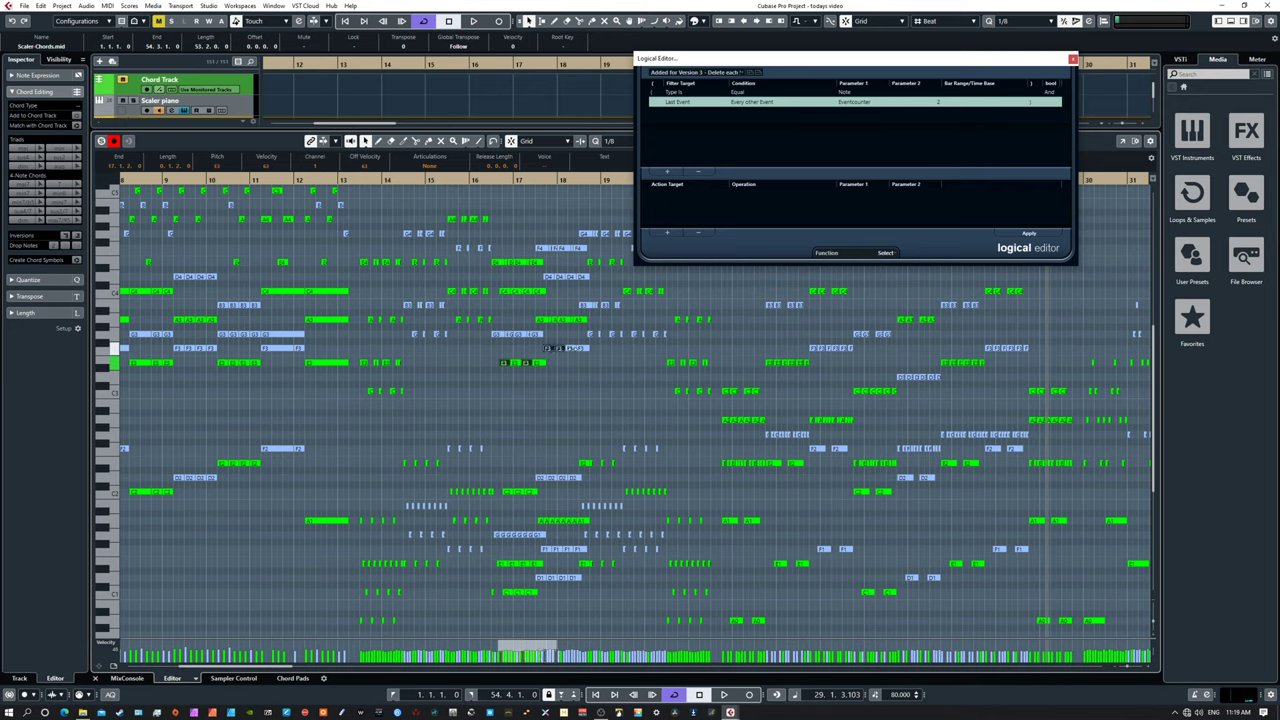
{"action": "left_click", "coordinate": [581, 348], "text": "shift"}
{"action": "left_click", "coordinate": [570, 348]}
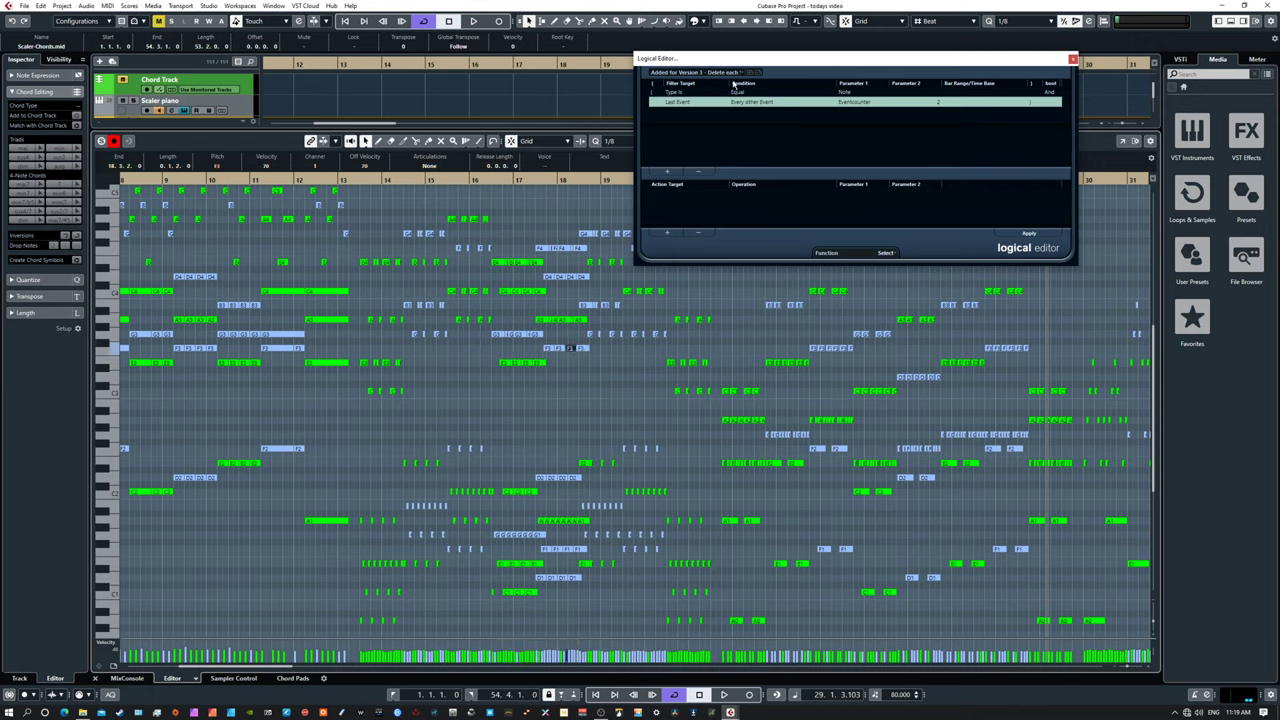
Step: Load the Logical Editor preset select every 2nd note, apply it to the whole part, and clear the resulting selection
{"action": "left_click_drag", "start_coordinate": [764, 61], "coordinate": [725, 68]}
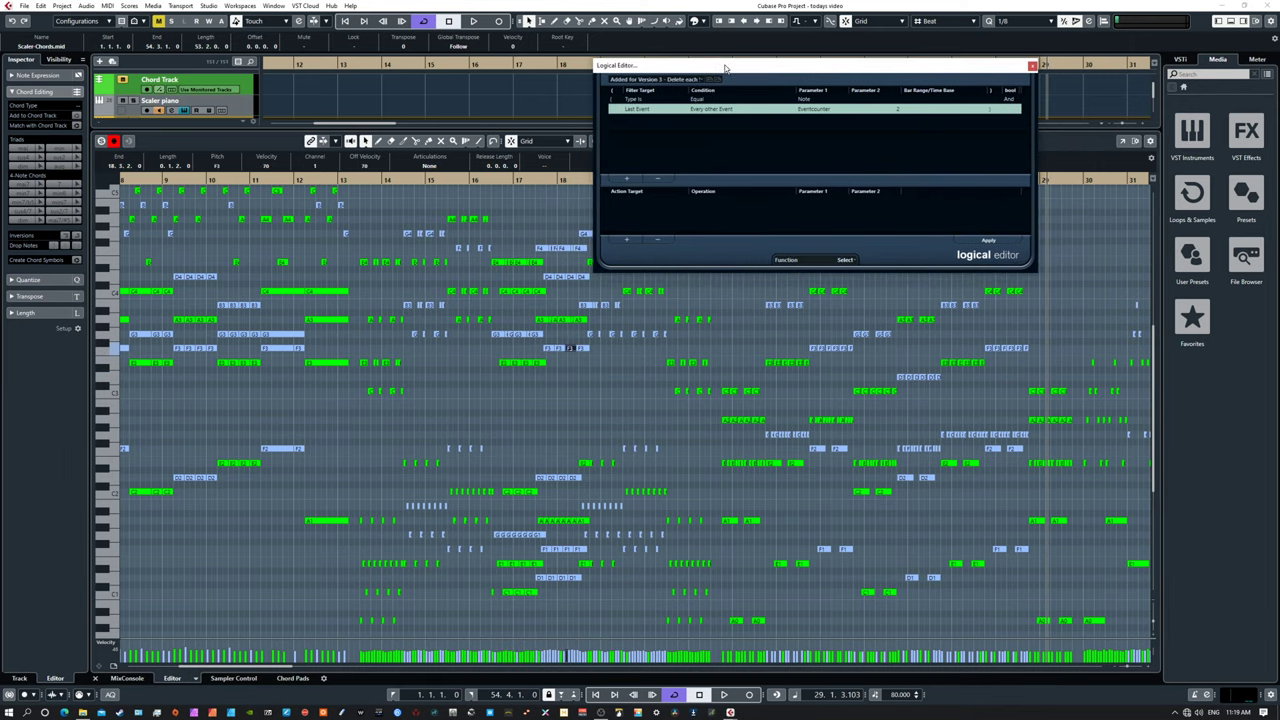
{"action": "left_click", "coordinate": [660, 79]}
{"action": "mouse_move", "coordinate": [655, 83]}
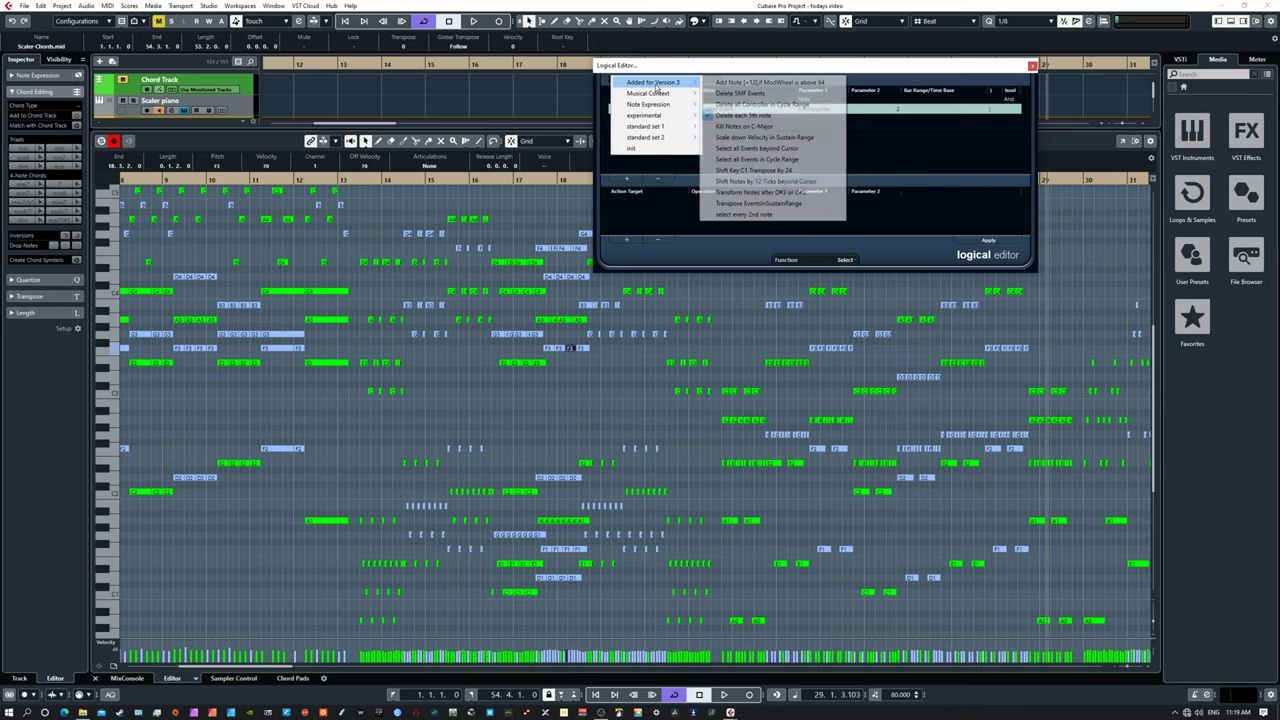
{"action": "left_click", "coordinate": [748, 215]}
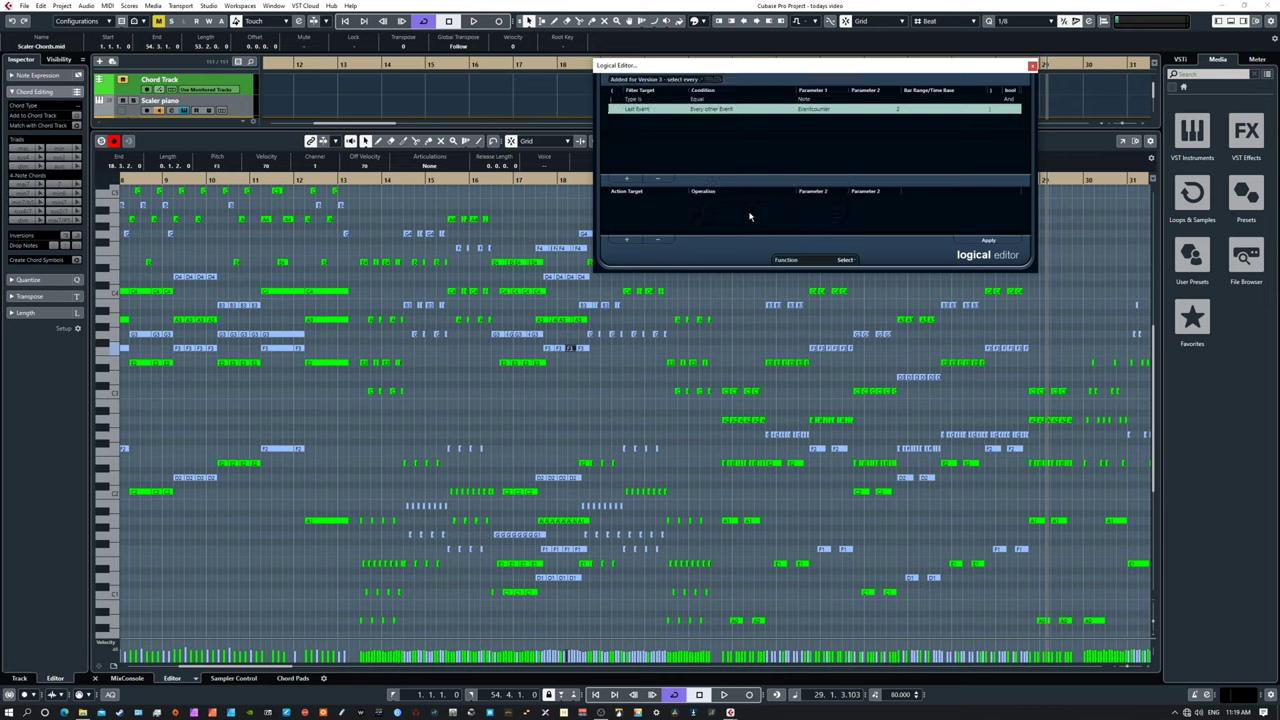
{"action": "left_click", "coordinate": [988, 241]}
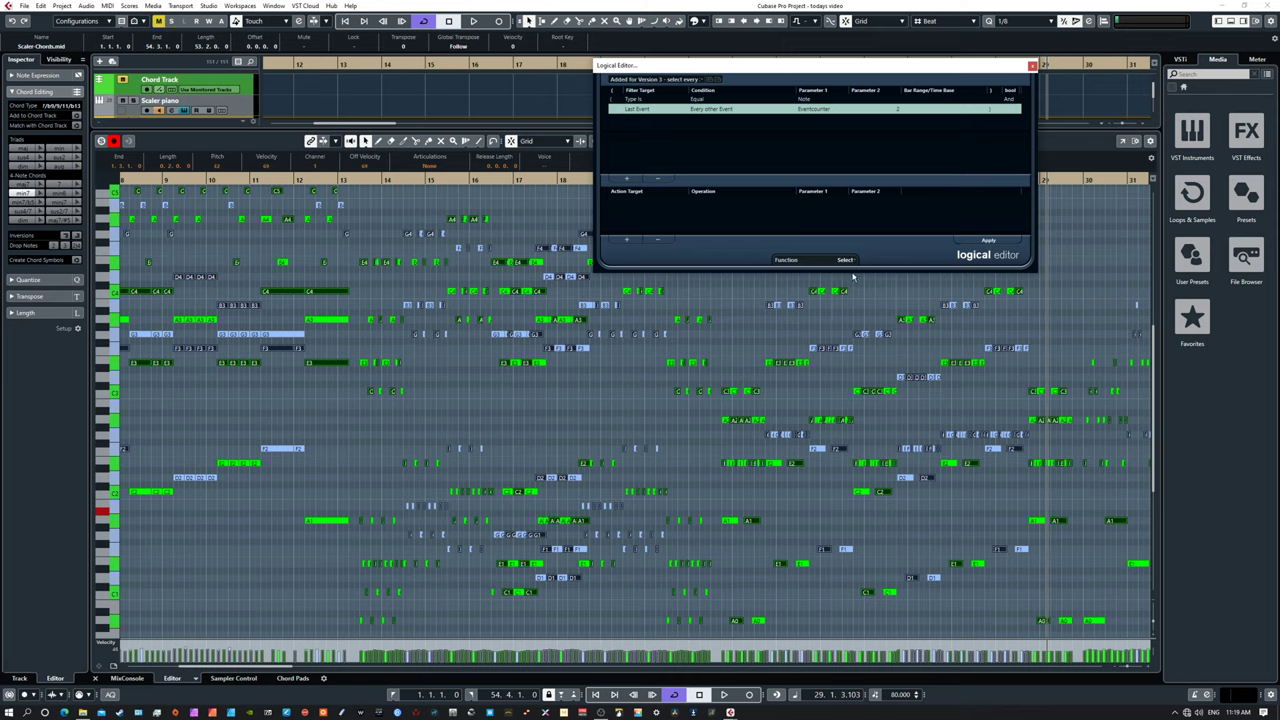
{"action": "left_click", "coordinate": [887, 292]}
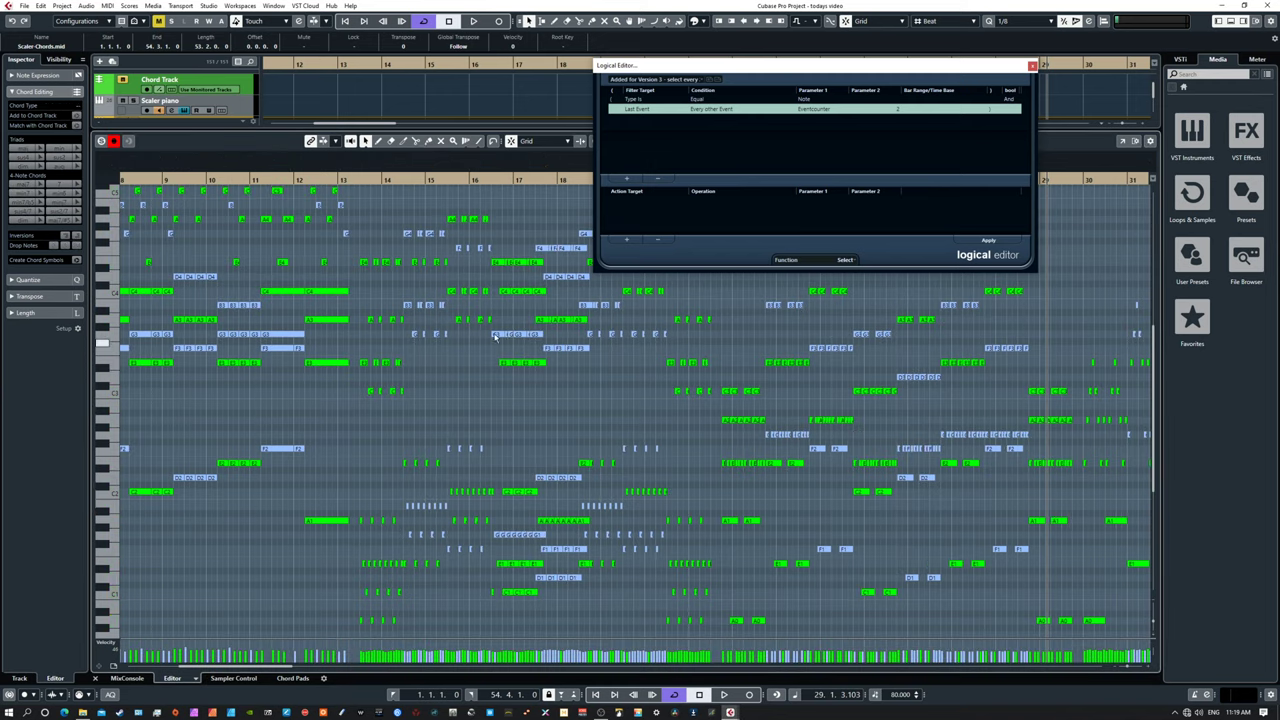
Step: Apply the every-2nd-note filter to the notes from mid bar 13 to mid bar 18, and briefly select the E3 and F3 notes
{"action": "left_click_drag", "start_coordinate": [360, 202], "coordinate": [584, 590]}
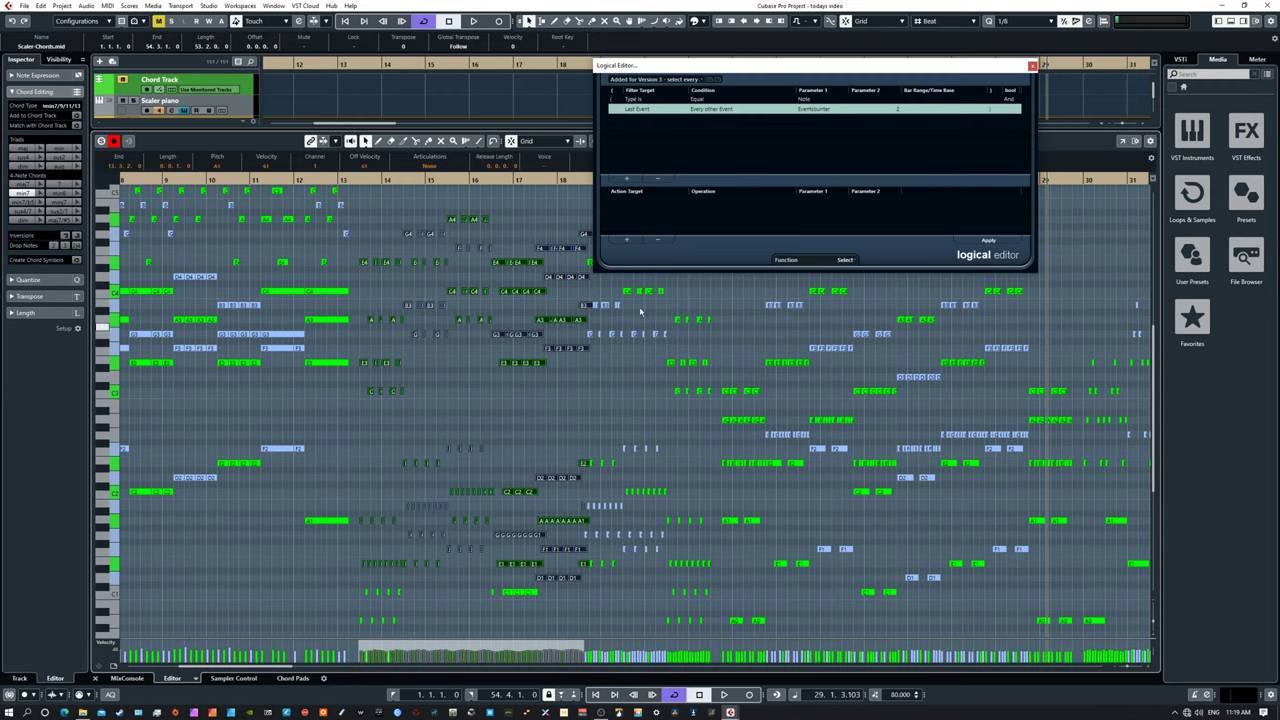
{"action": "left_click", "coordinate": [986, 243]}
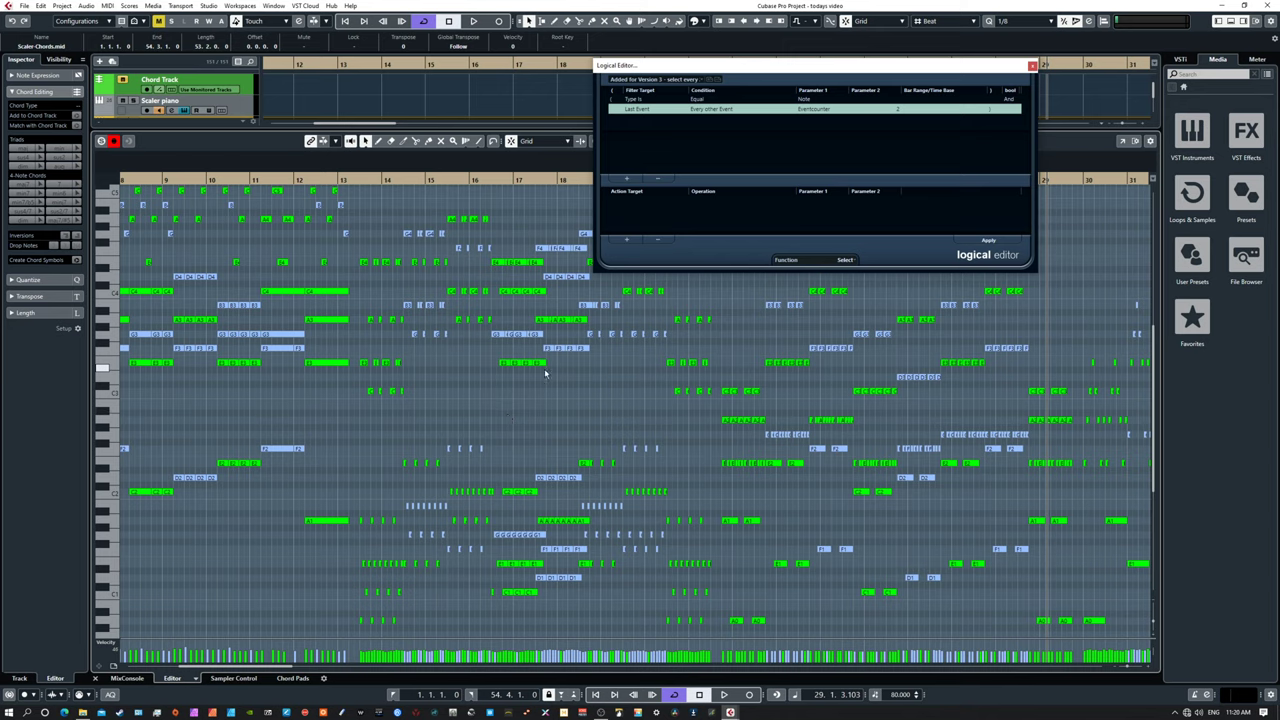
{"action": "left_click_drag", "start_coordinate": [488, 346], "coordinate": [570, 380]}
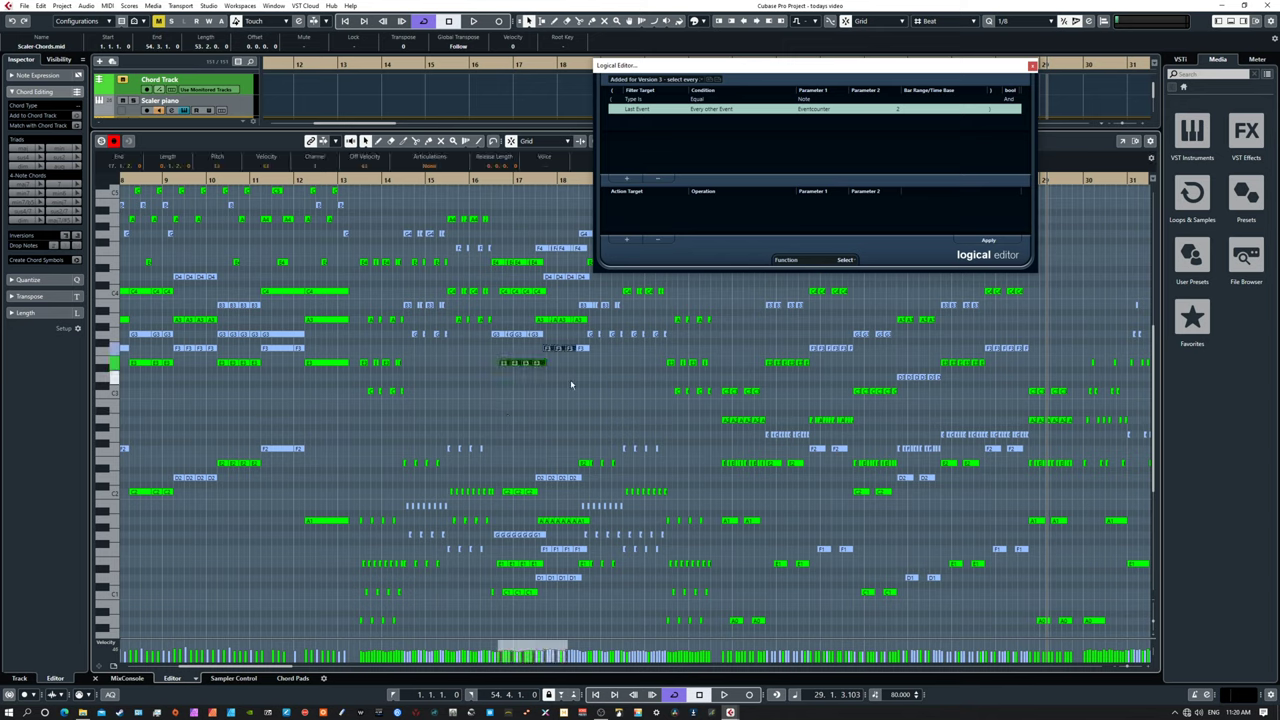
{"action": "left_click", "coordinate": [563, 383]}
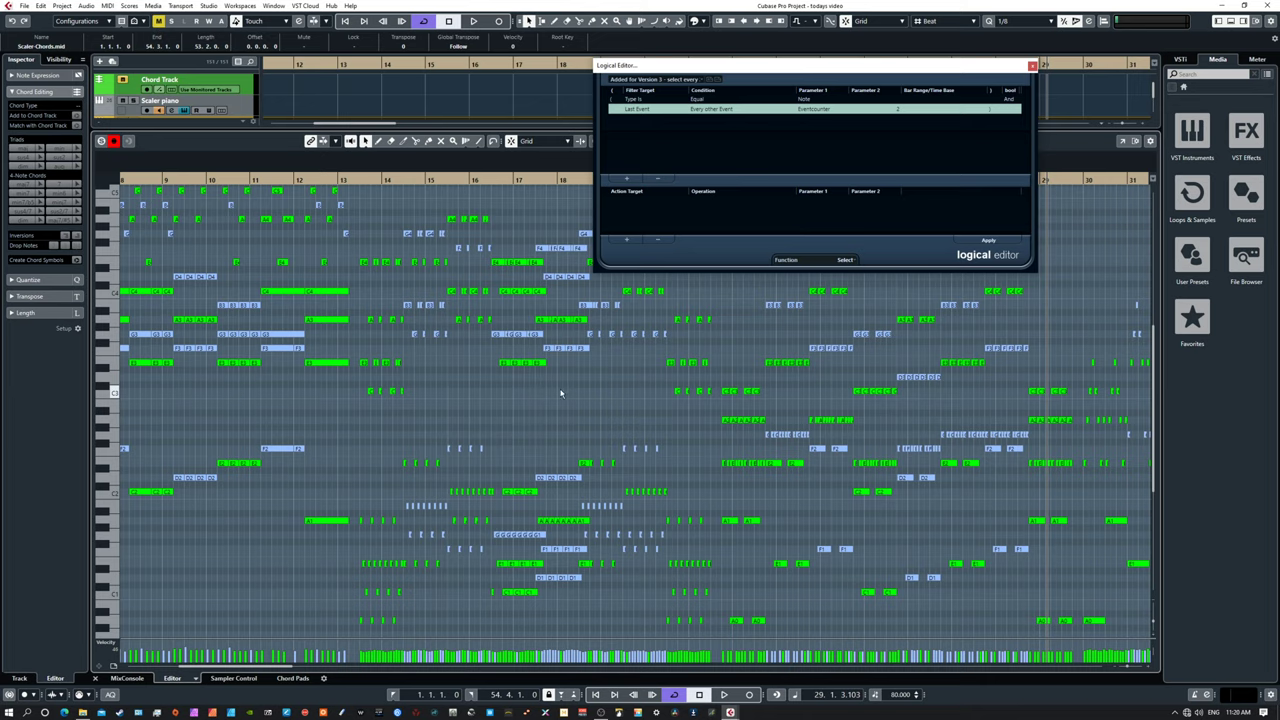
Step: Draw one long C3 note, about 5.1.2.0 long, from just before bar 15 to bar 20
{"action": "right_click", "coordinate": [448, 398]}
{"action": "left_click", "coordinate": [463, 396]}
{"action": "left_click_drag", "start_coordinate": [427, 391], "coordinate": [659, 391]}
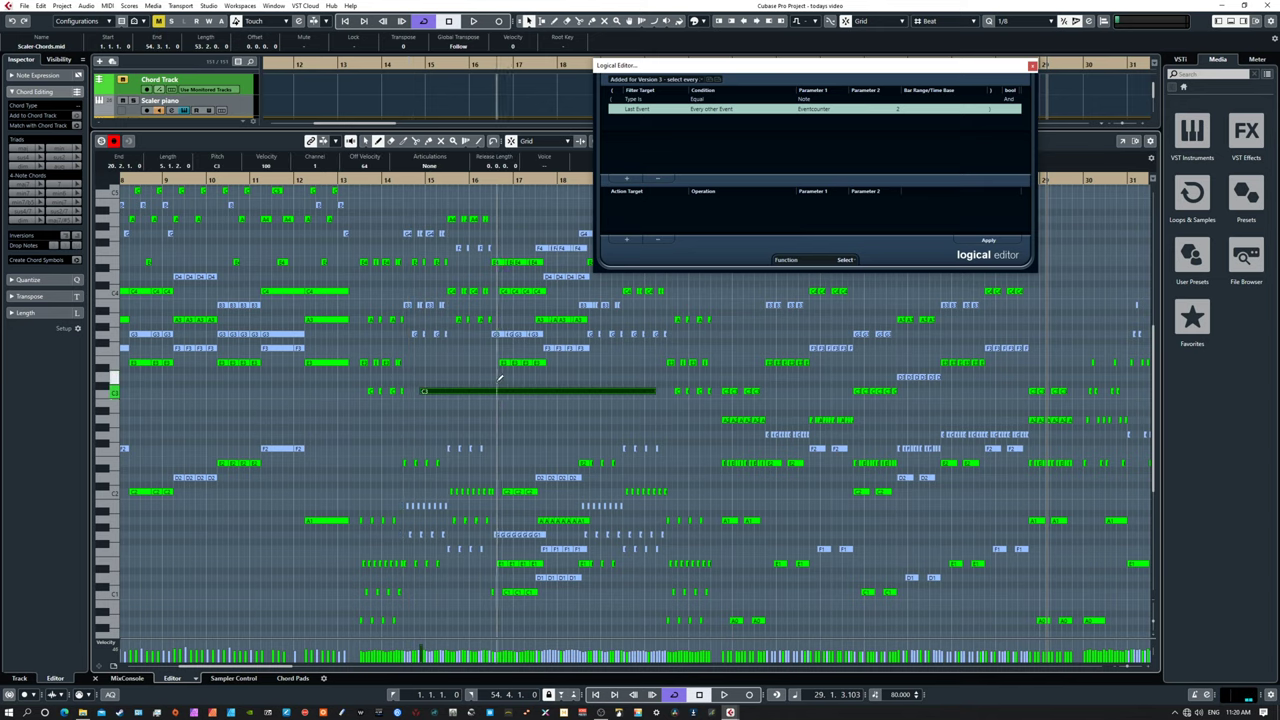
{"action": "right_click", "coordinate": [487, 381]}
{"action": "left_click", "coordinate": [487, 381]}
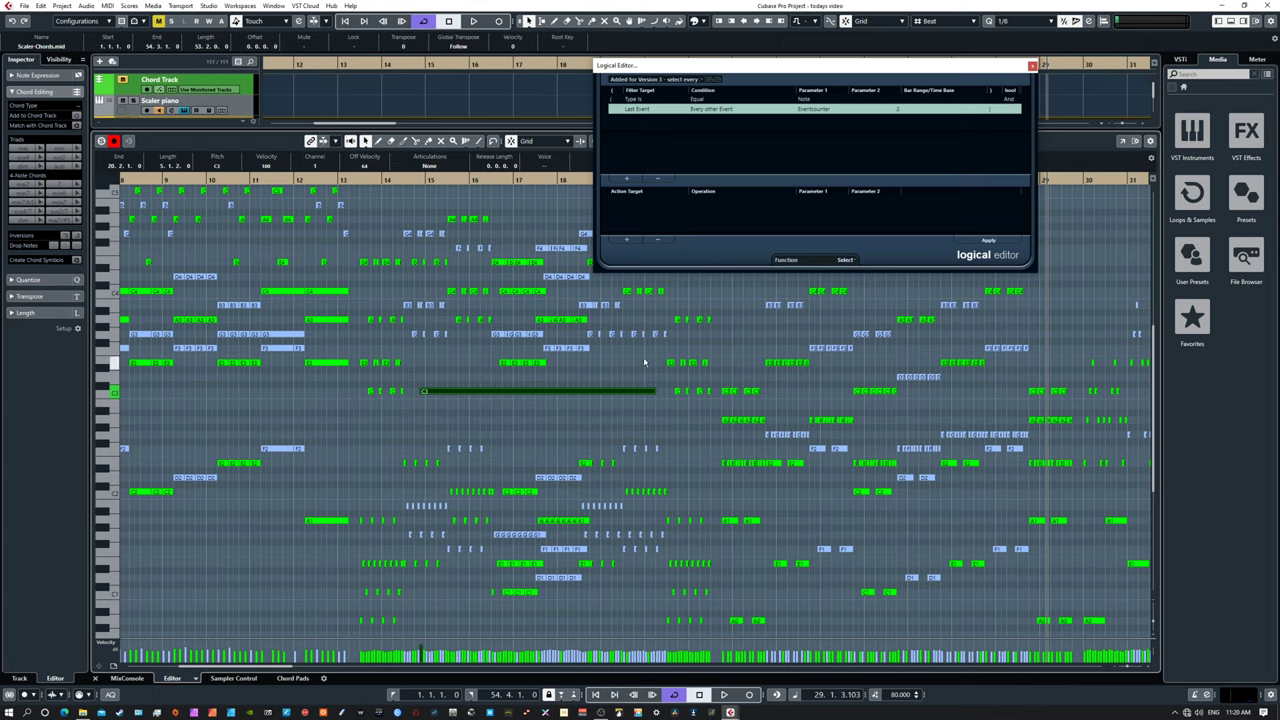
Step: Split the long C3 note along its whole length into equal notes of 0.1.2.0
{"action": "right_click", "coordinate": [455, 392]}
{"action": "left_click", "coordinate": [503, 393]}
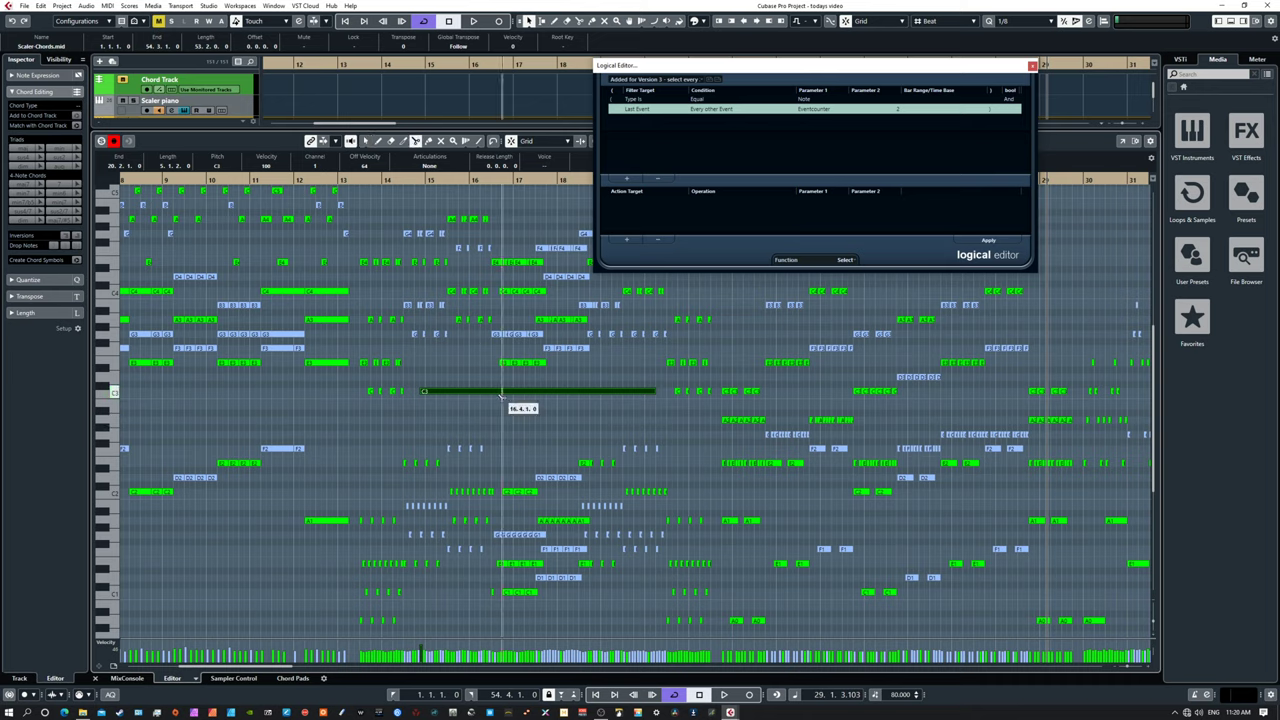
{"action": "left_click", "coordinate": [438, 391], "text": "alt"}
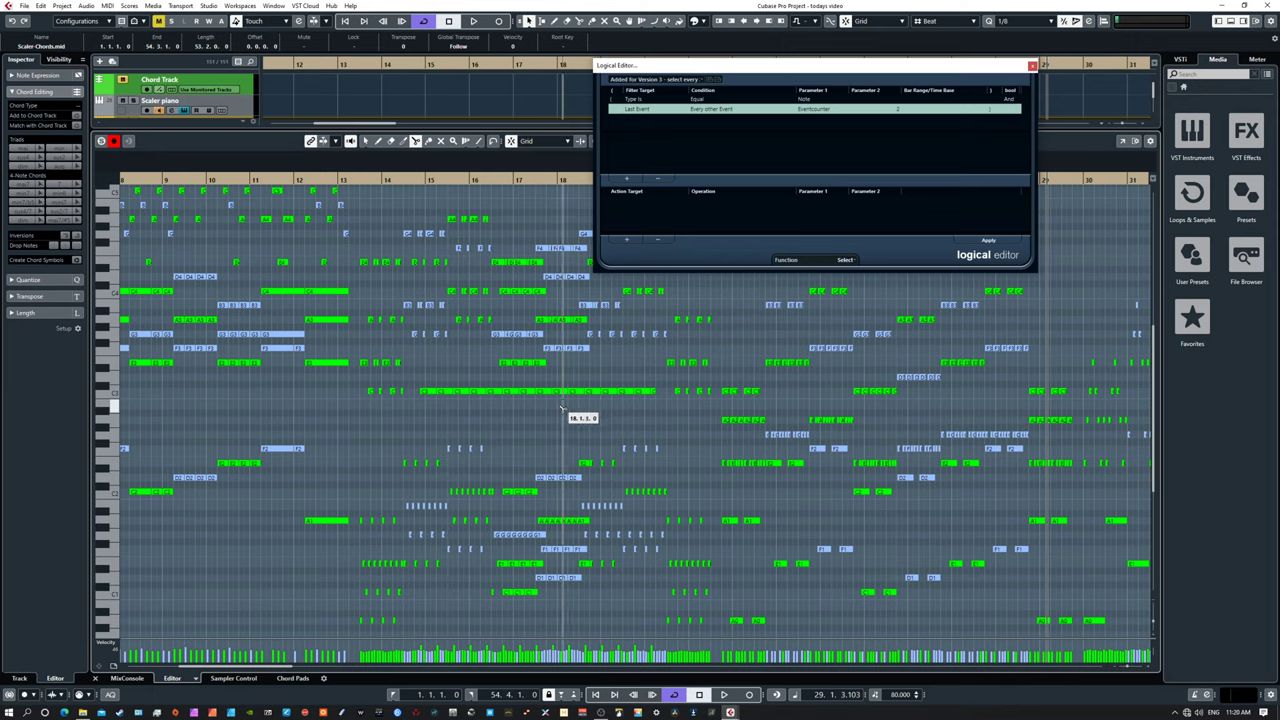
Step: Select every second note in the split C3 row and move the selected notes up to D3
{"action": "key", "text": "1"}
{"action": "left_click", "coordinate": [446, 391]}
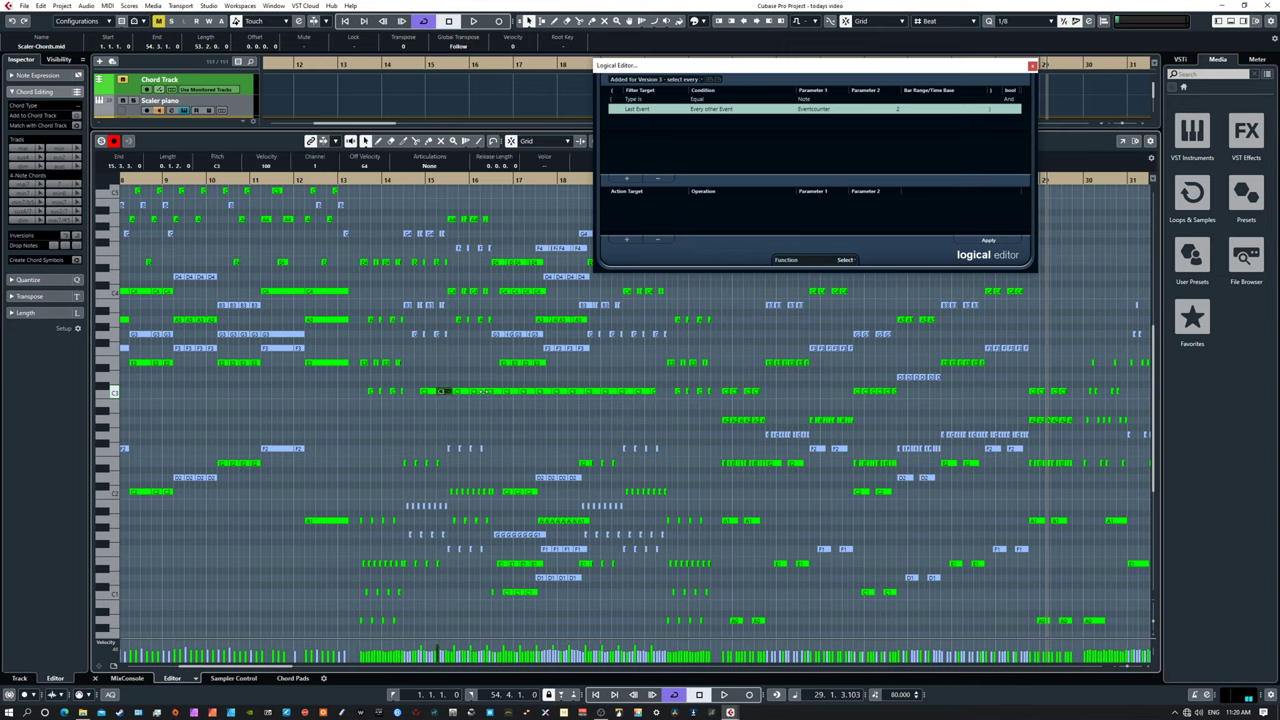
{"action": "left_click", "coordinate": [479, 392], "text": "shift"}
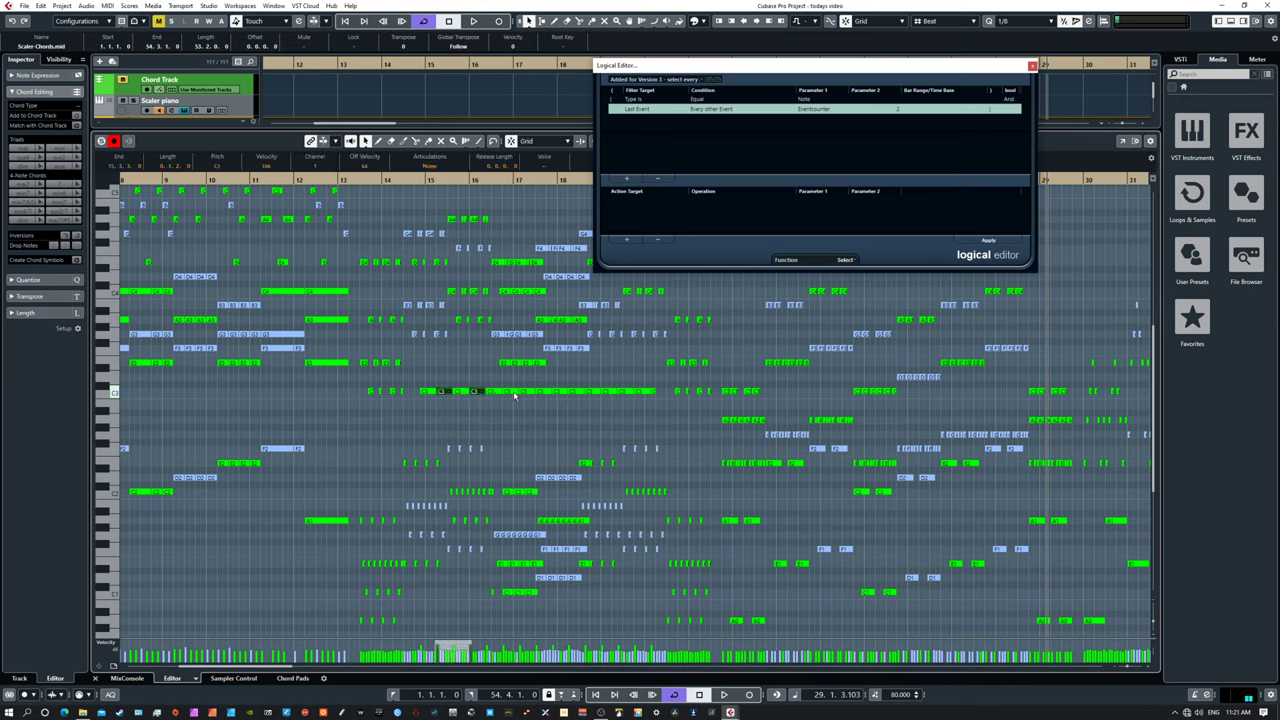
{"action": "left_click", "coordinate": [508, 391], "text": "shift"}
{"action": "left_click", "coordinate": [527, 391], "text": "shift"}
{"action": "left_click", "coordinate": [543, 391], "text": "shift"}
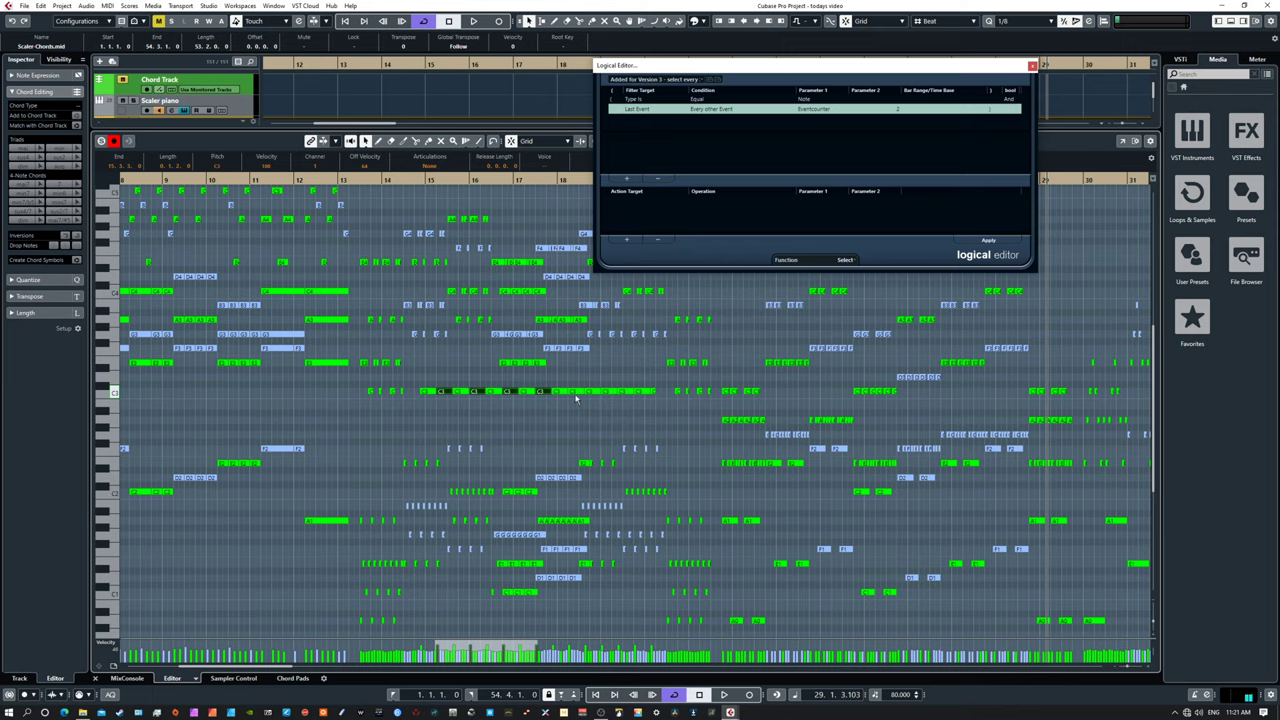
{"action": "left_click", "coordinate": [575, 391], "text": "shift"}
{"action": "left_click", "coordinate": [606, 391], "text": "shift"}
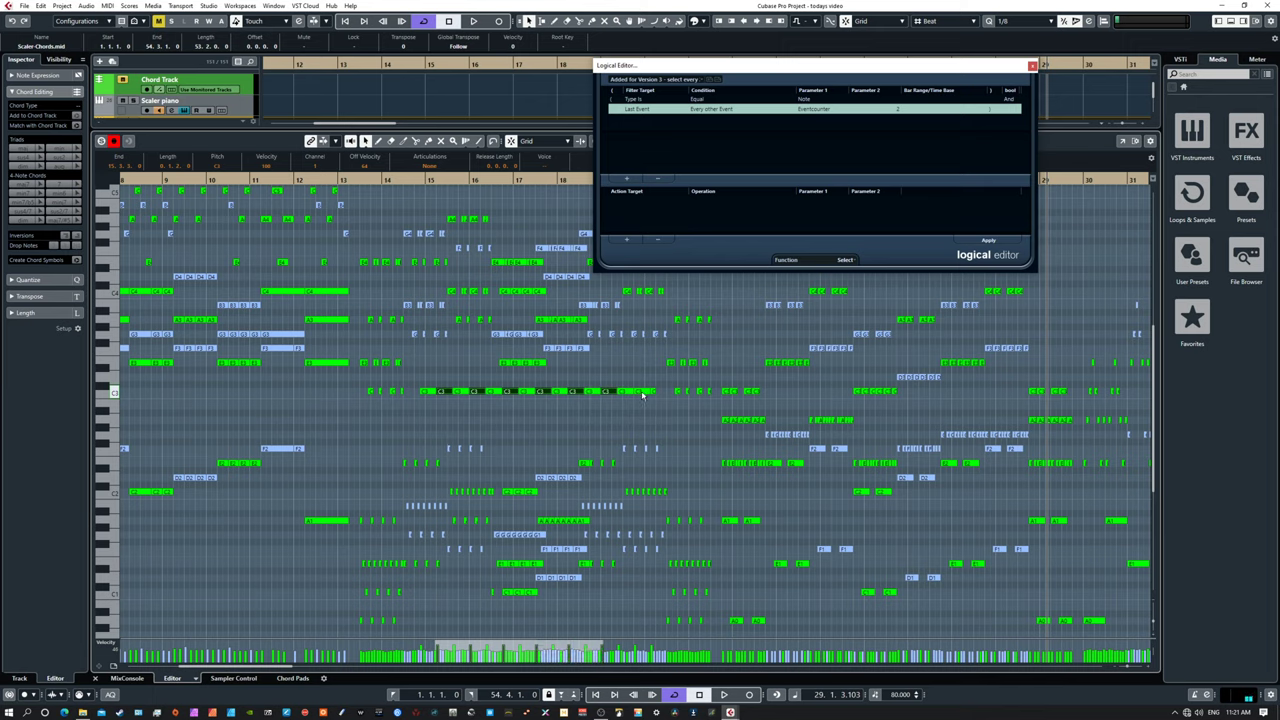
{"action": "left_click", "coordinate": [642, 391], "text": "shift"}
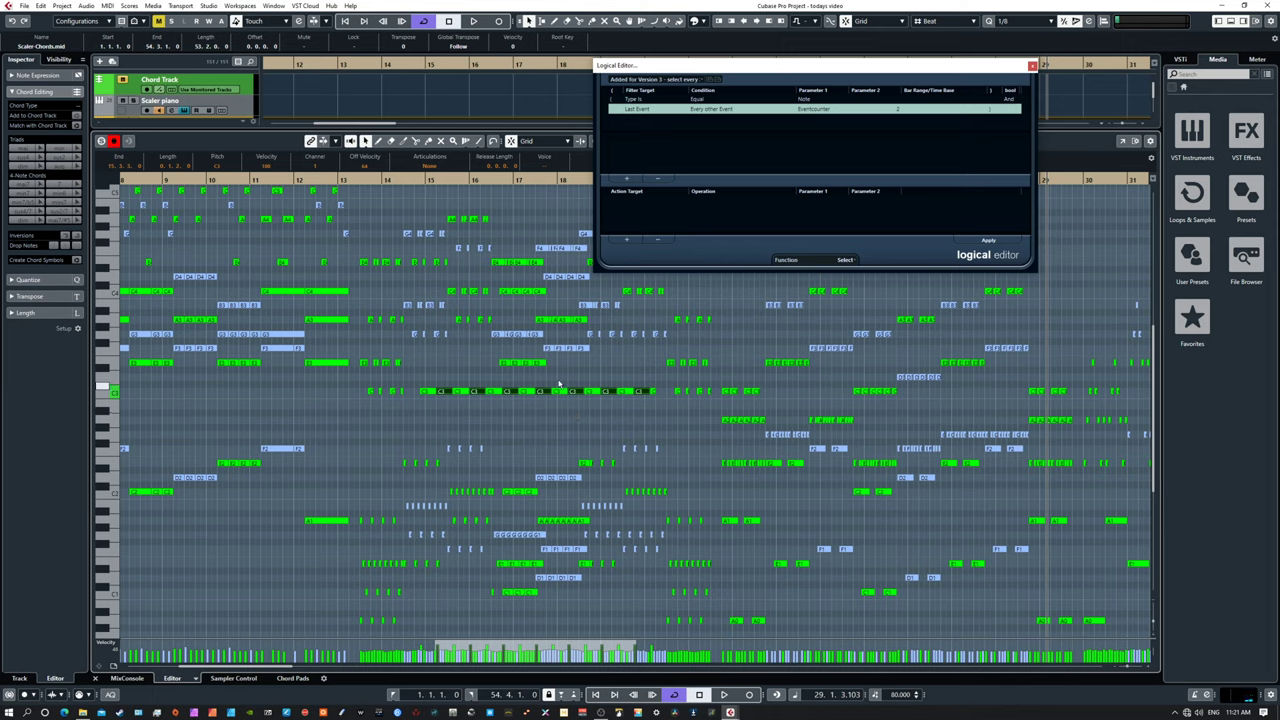
{"action": "left_click", "coordinate": [446, 391], "text": "shift"}
{"action": "key", "text": "Up"}
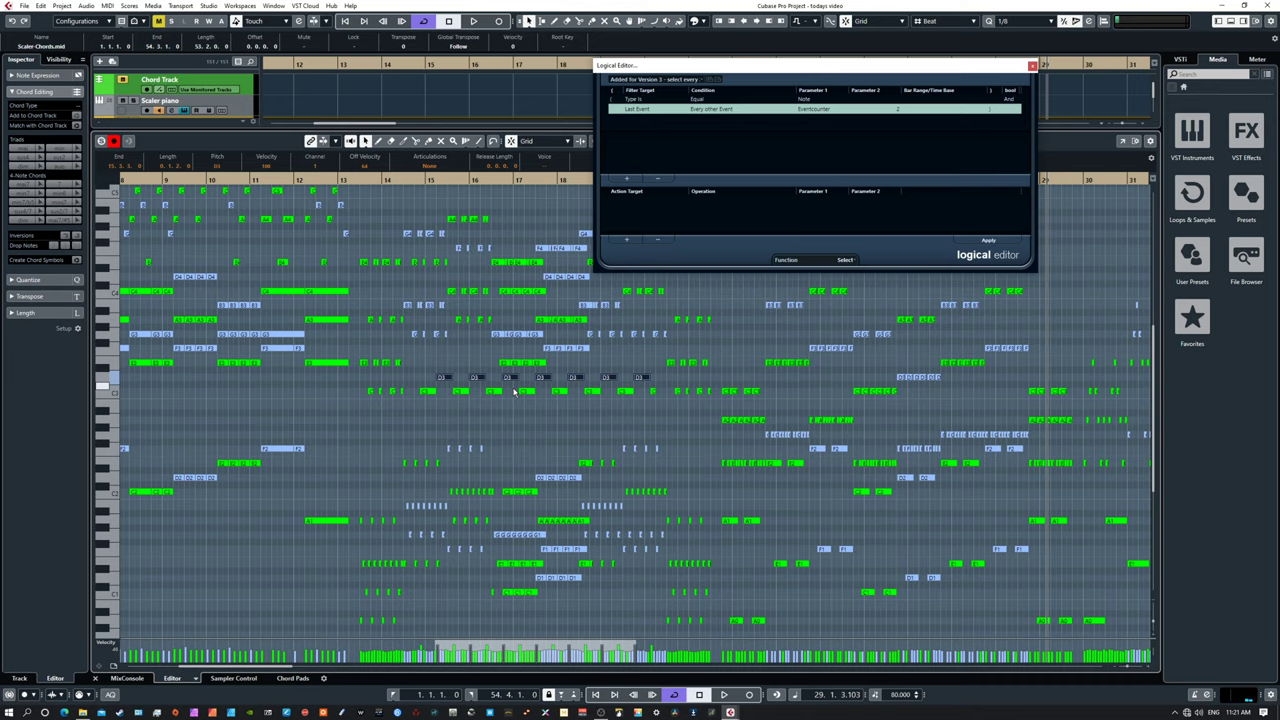
Step: Move the selected D3 notes back down to C3 and clear the note selection
{"action": "key", "text": "Down"}
{"action": "left_click", "coordinate": [533, 420]}
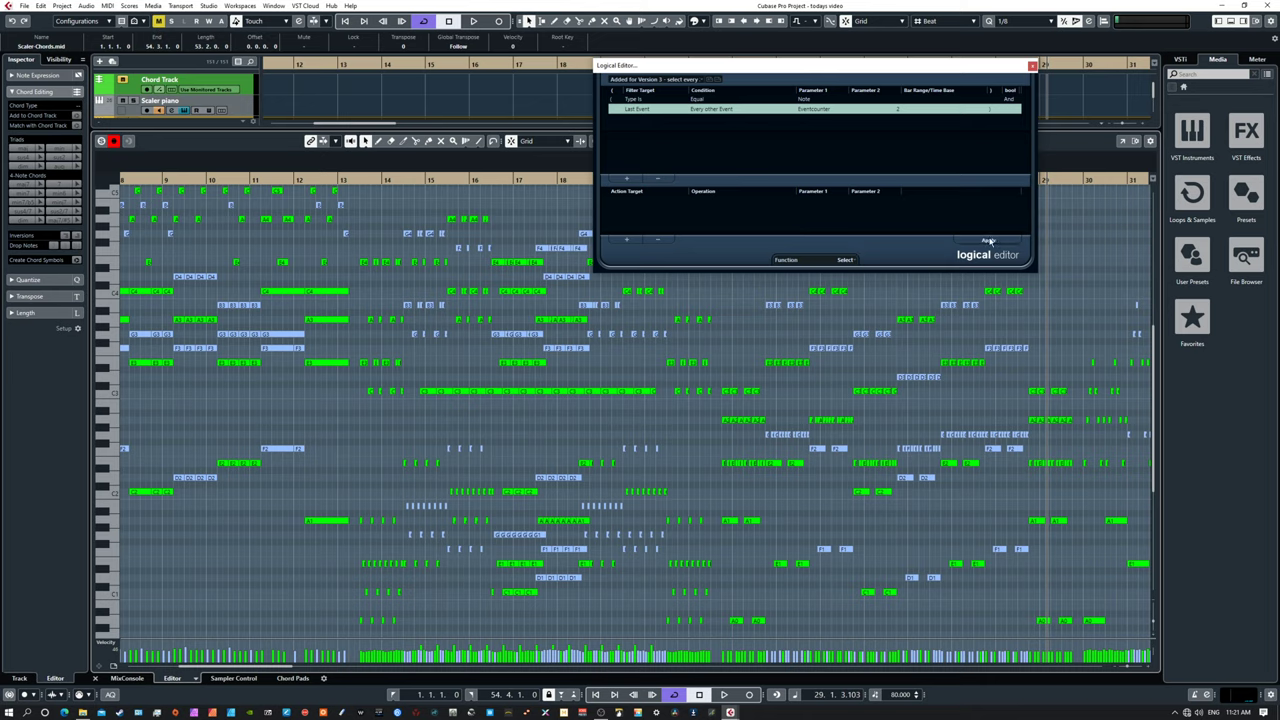
{"action": "left_click_drag", "start_coordinate": [410, 373], "coordinate": [661, 410]}
{"action": "left_click", "coordinate": [720, 372]}
Step: Apply the every-2nd-note filter to the whole part, clear the resulting selection and close the Logical Editor
{"action": "left_click", "coordinate": [989, 242]}
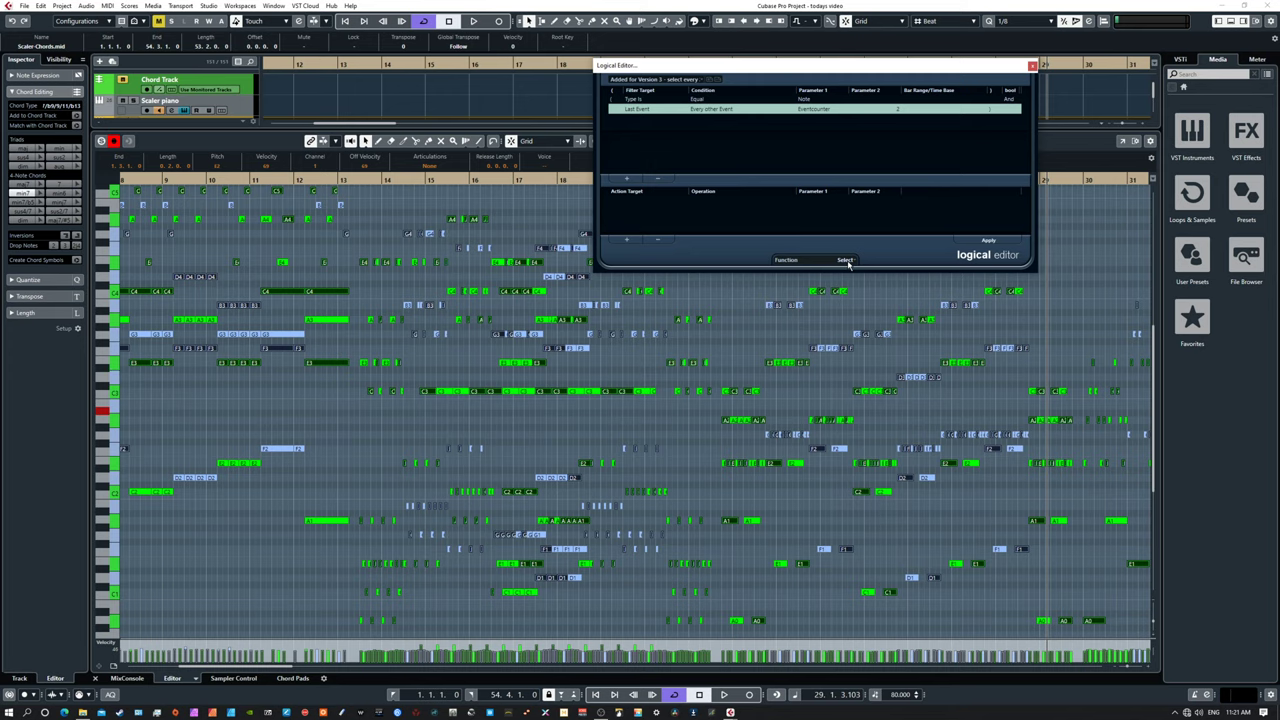
{"action": "left_click", "coordinate": [845, 259]}
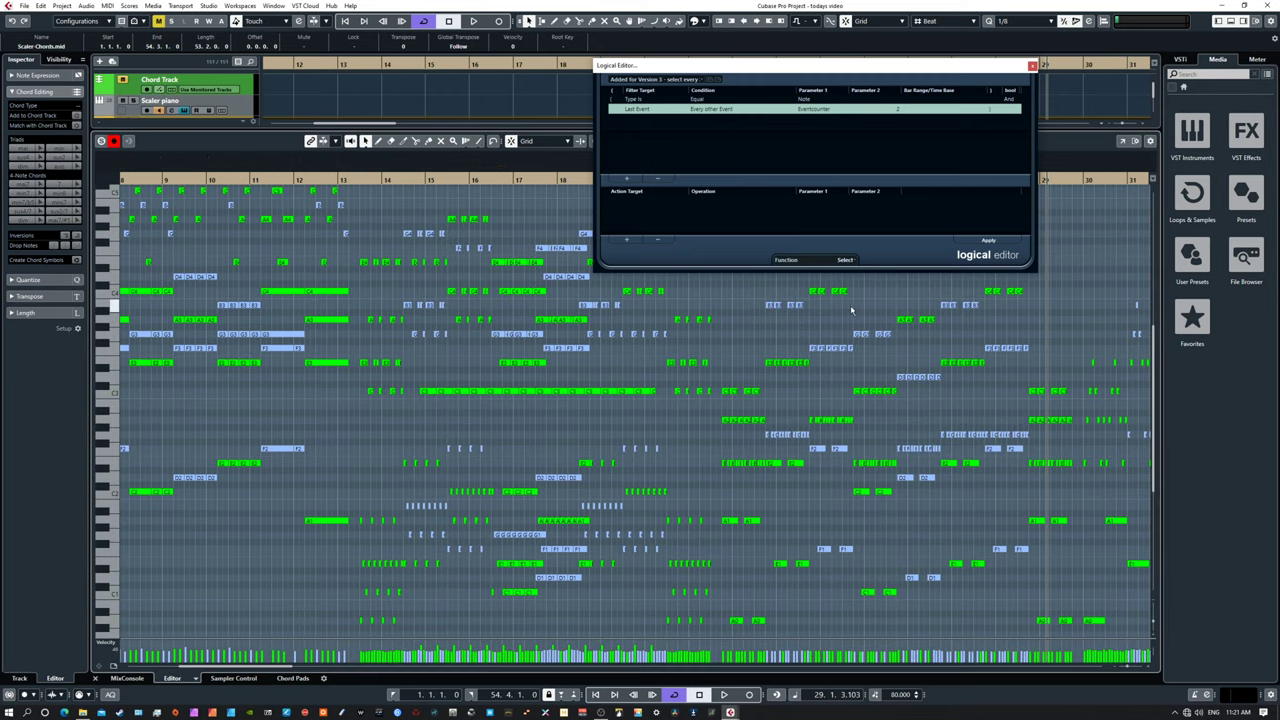
{"action": "left_click", "coordinate": [1033, 66]}
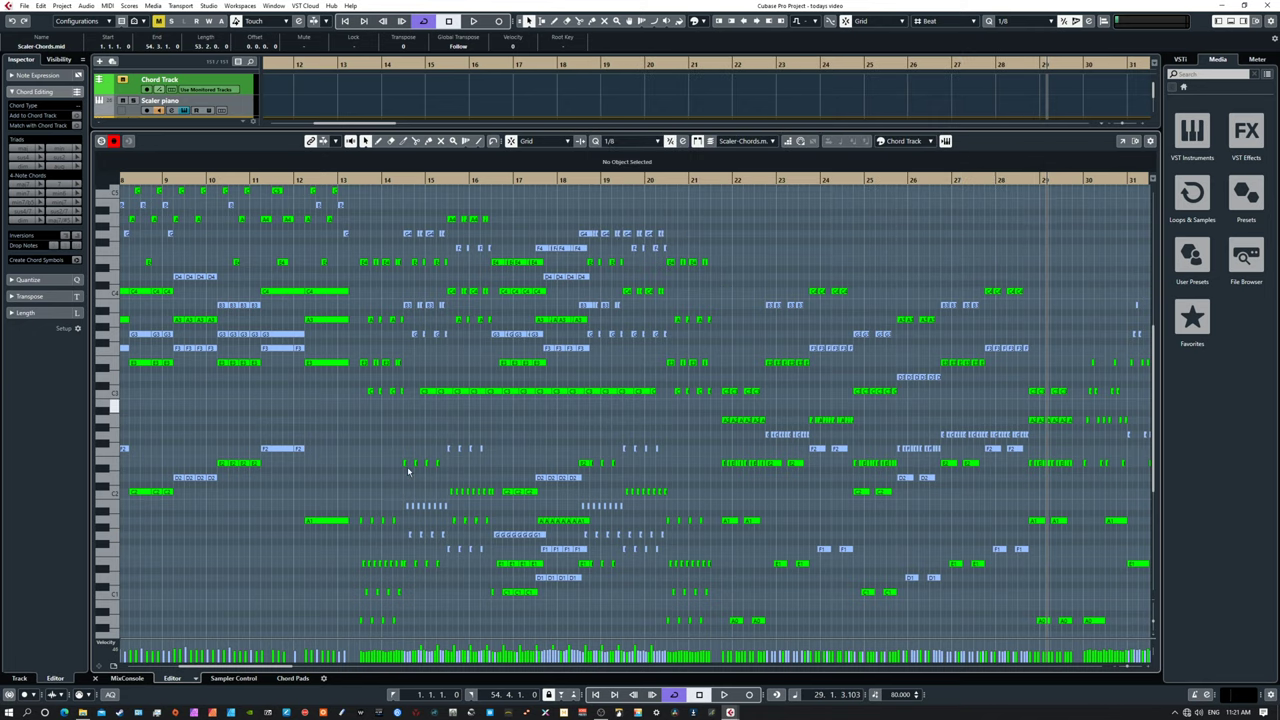
Step: Play the passage from beat 4 of bar 29 into bar 32
{"action": "scroll", "coordinate": [614, 226], "scroll_direction": "right", "scroll_amount": 5}
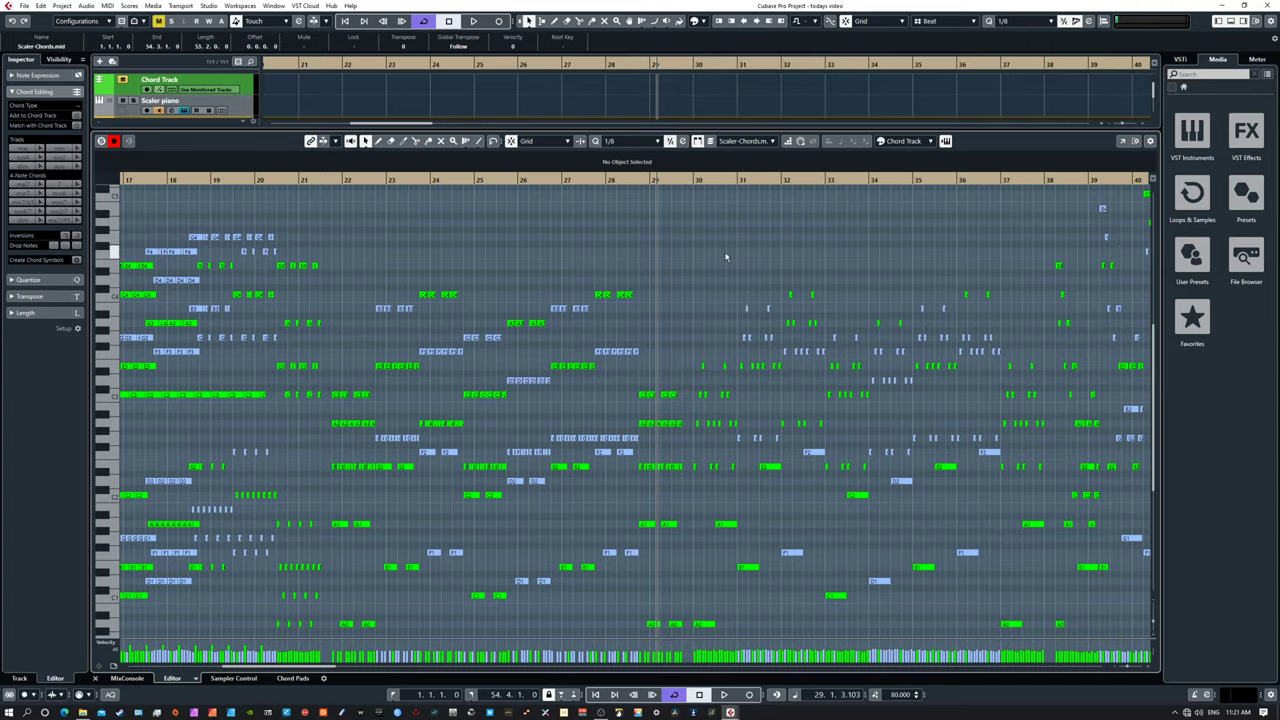
{"action": "scroll", "coordinate": [450, 228], "scroll_direction": "right", "scroll_amount": 5}
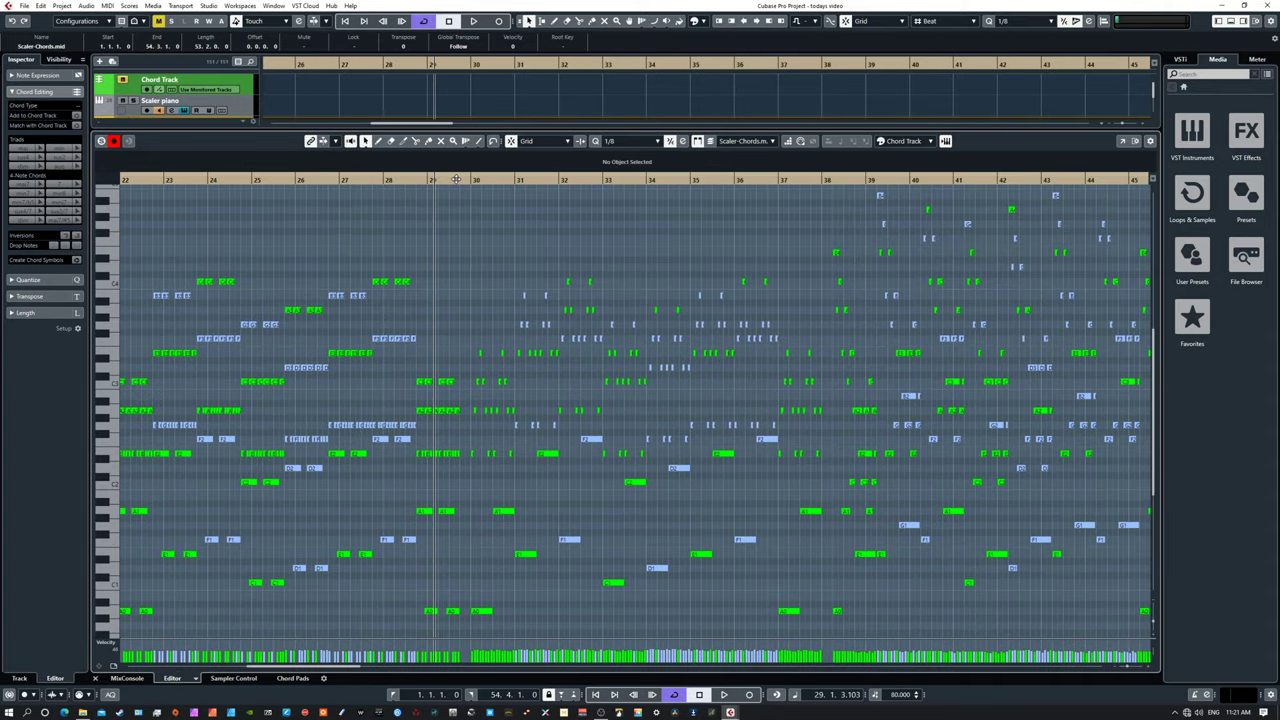
{"action": "left_click", "coordinate": [459, 179]}
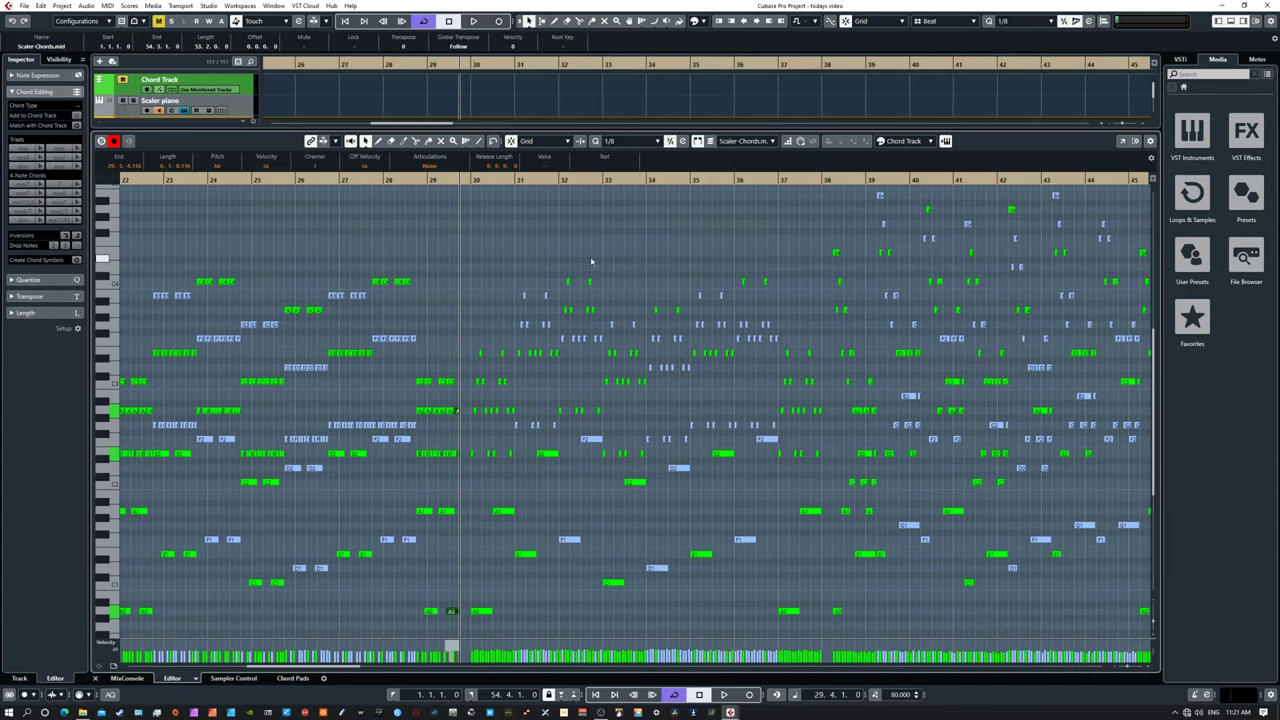
{"action": "key", "text": "space"}
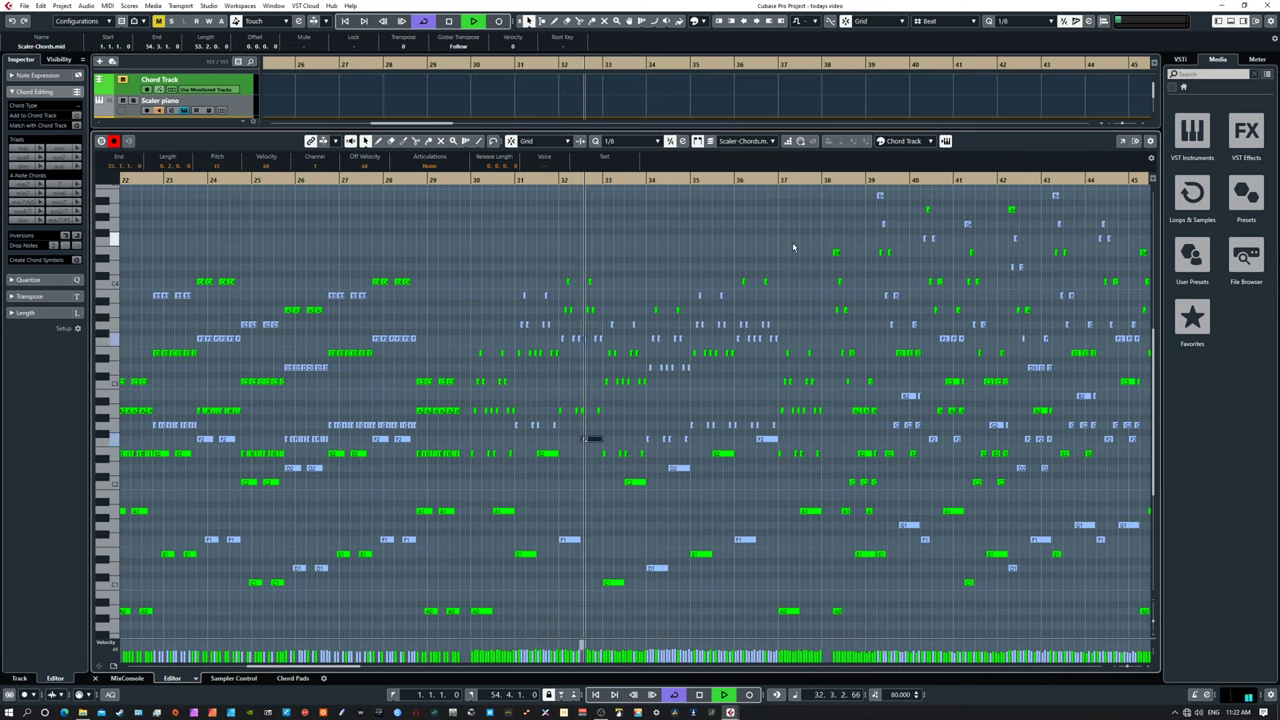
{"action": "key", "text": "space"}
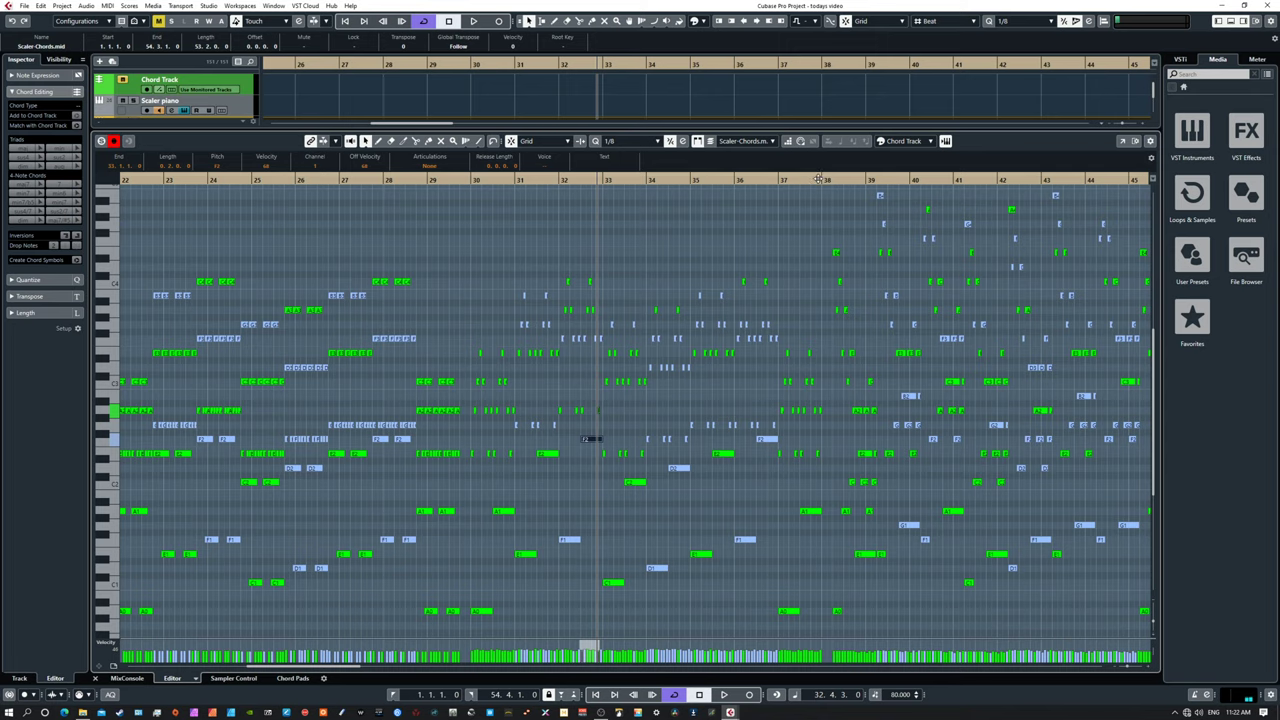
Step: Play the passage from bar 38 into bar 40, and select the notes between bars 38 and 40 to highlight the pattern
{"action": "left_click", "coordinate": [827, 179]}
{"action": "key", "text": "space"}
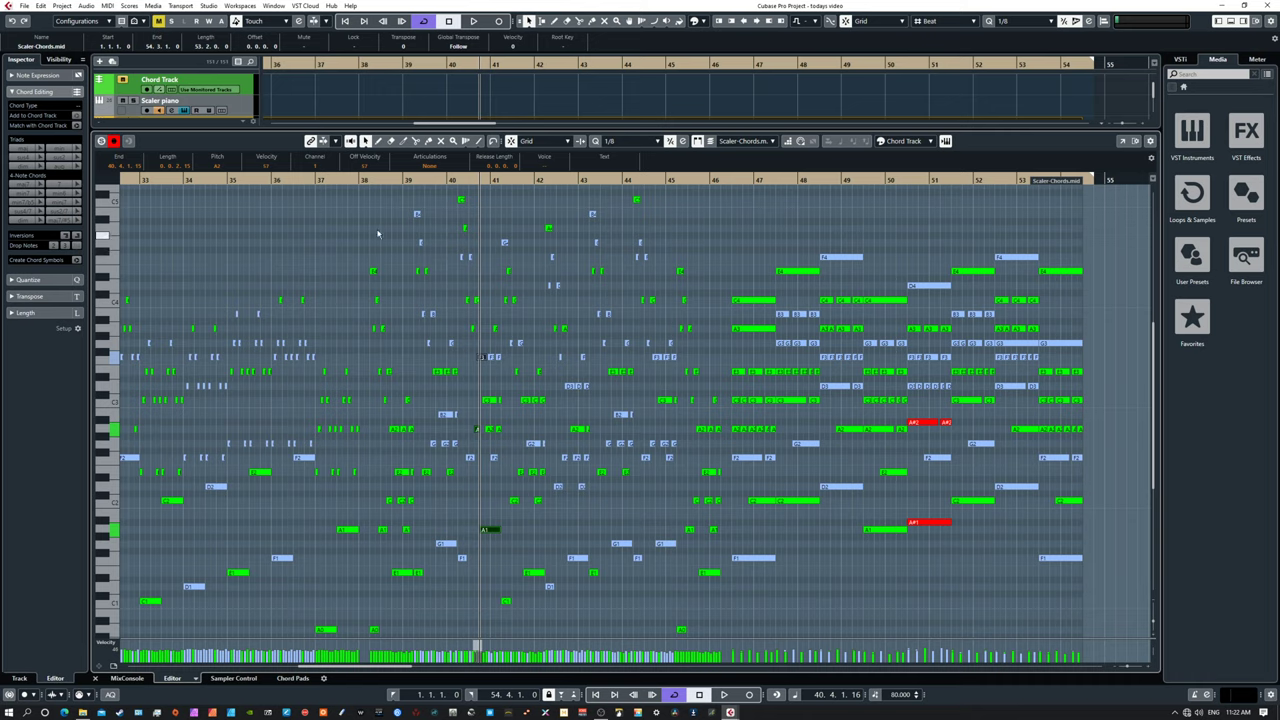
{"action": "left_click_drag", "start_coordinate": [369, 206], "coordinate": [452, 545]}
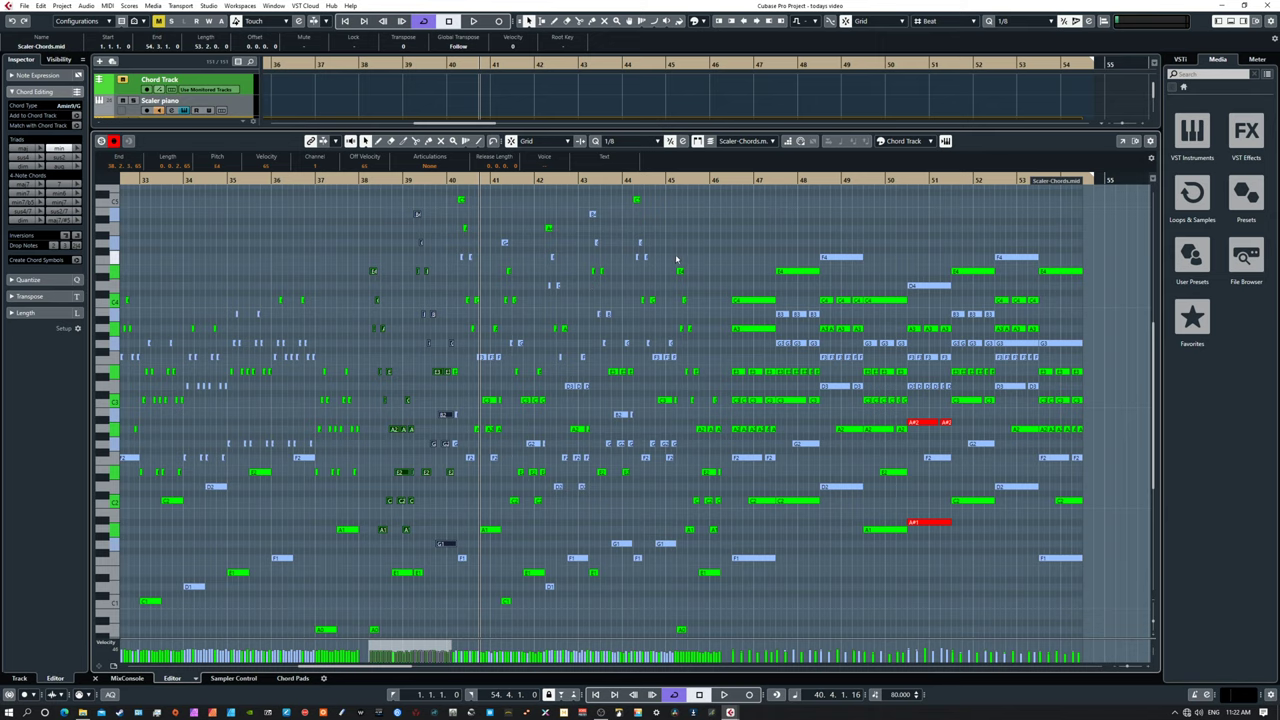
Step: Play the closing chord section from bar 46 into bar 53
{"action": "scroll", "coordinate": [697, 247], "scroll_direction": "right", "scroll_amount": 4}
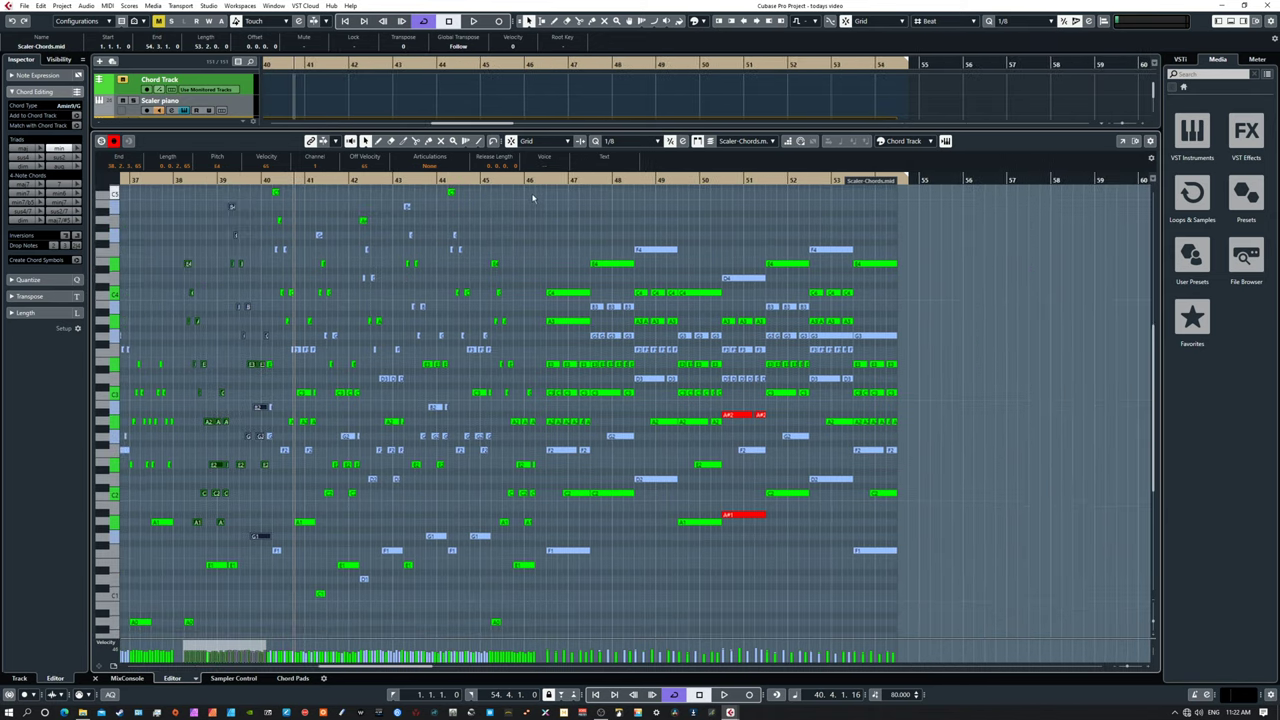
{"action": "left_click", "coordinate": [530, 179]}
{"action": "key", "text": "space"}
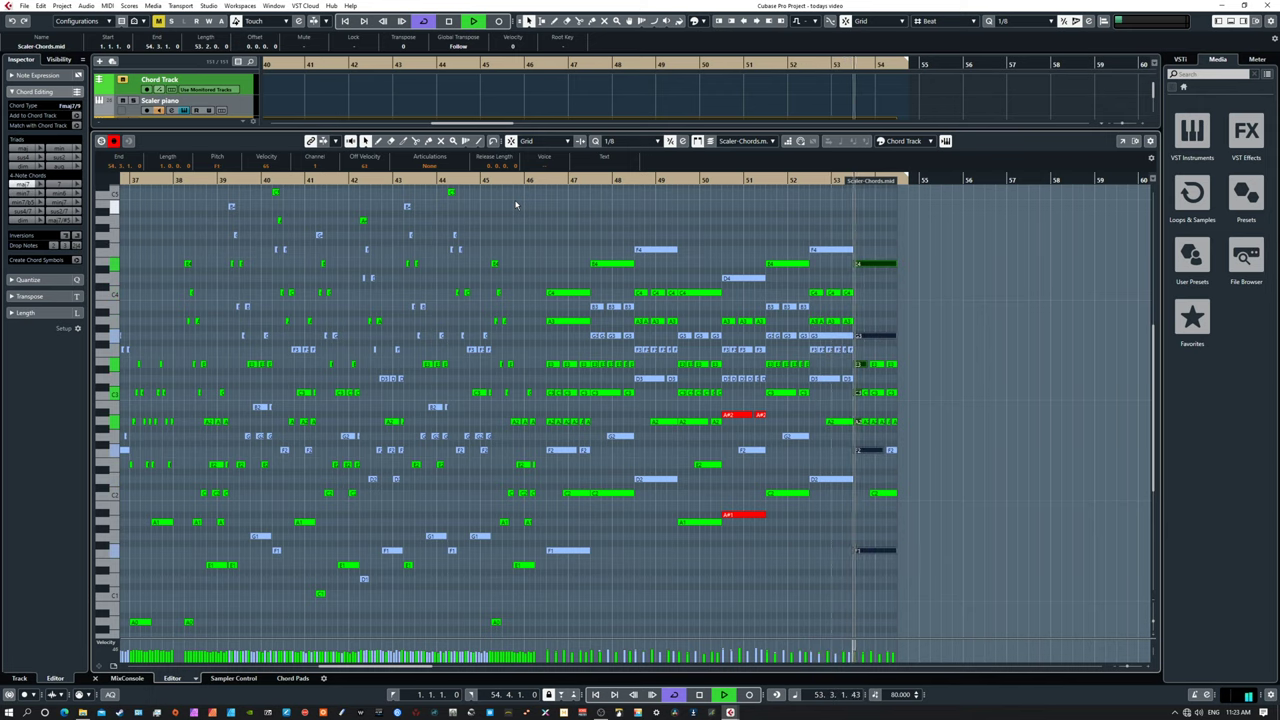
{"action": "key", "text": "space"}
Step: Highlight the closing section's notes from mid bar 46 onward, and select only the last two chords from mid bar 52
{"action": "left_click_drag", "start_coordinate": [572, 226], "coordinate": [850, 528]}
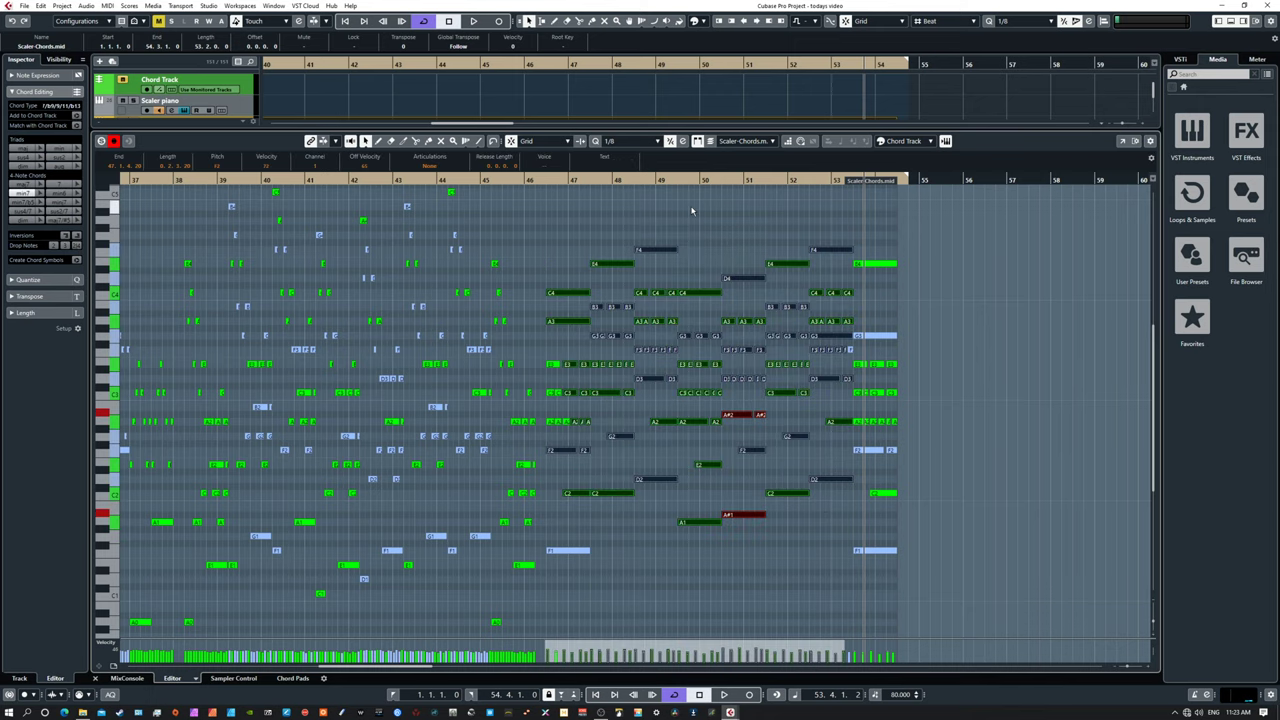
{"action": "left_click", "coordinate": [809, 247]}
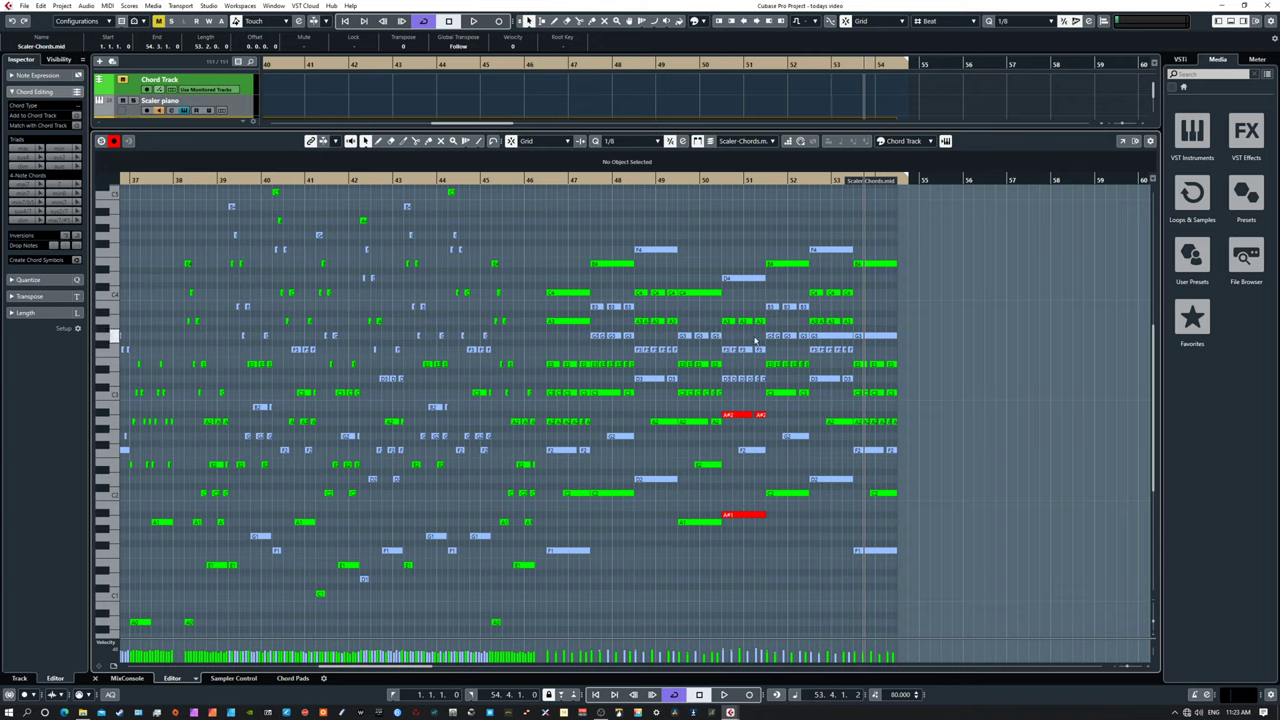
{"action": "left_click_drag", "start_coordinate": [813, 241], "coordinate": [899, 544]}
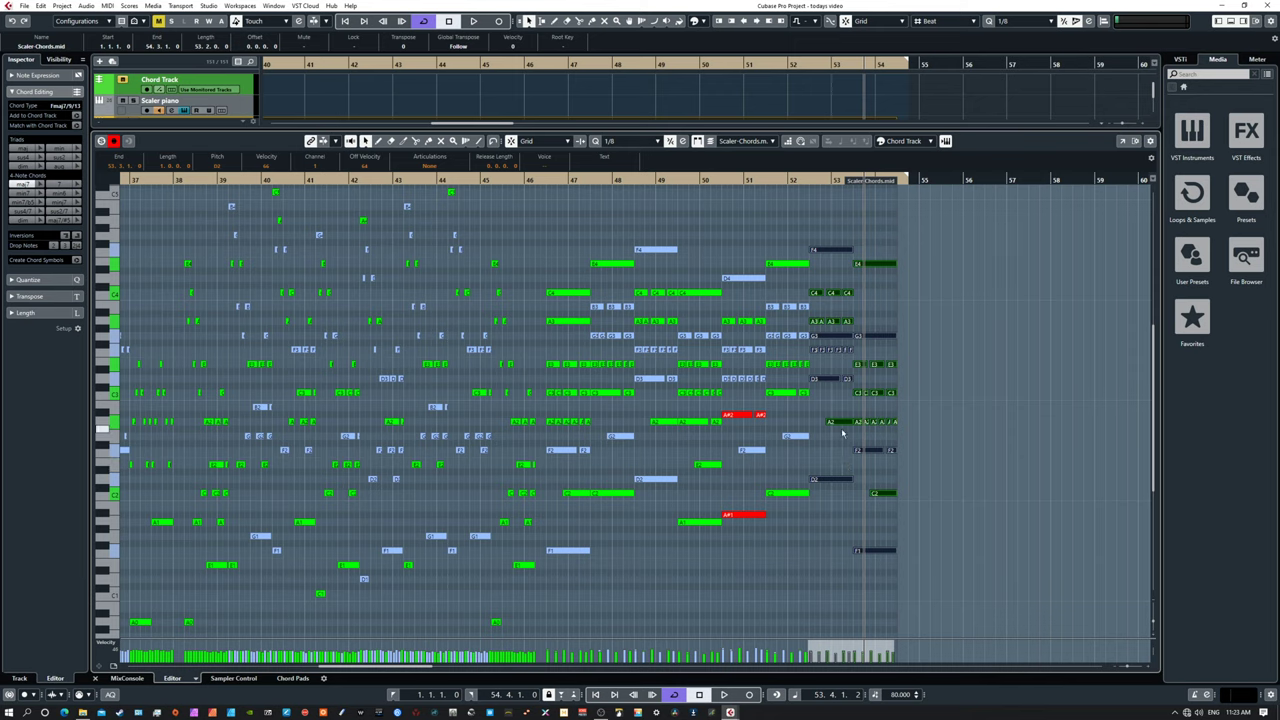
Step: Split the long D2 note at mid bar 52 into four equal notes and the long G3 notes up to the part's end likewise
{"action": "left_click", "coordinate": [829, 482]}
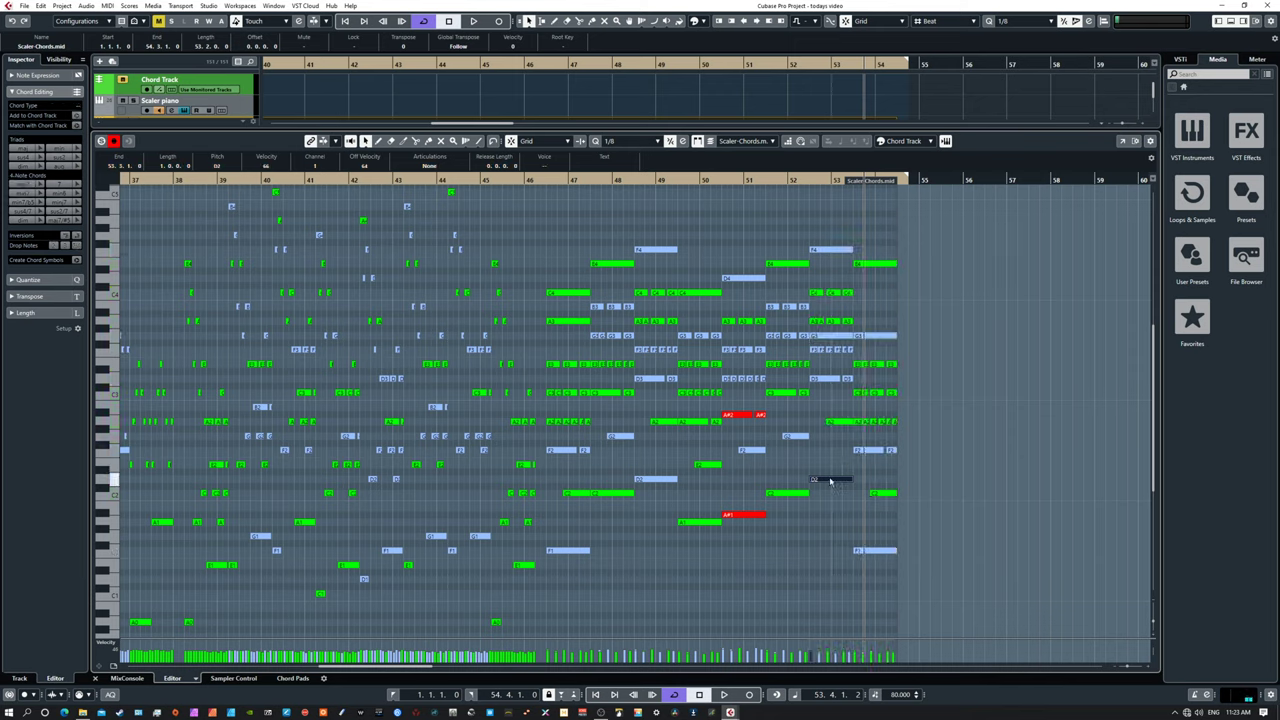
{"action": "right_click", "coordinate": [829, 481]}
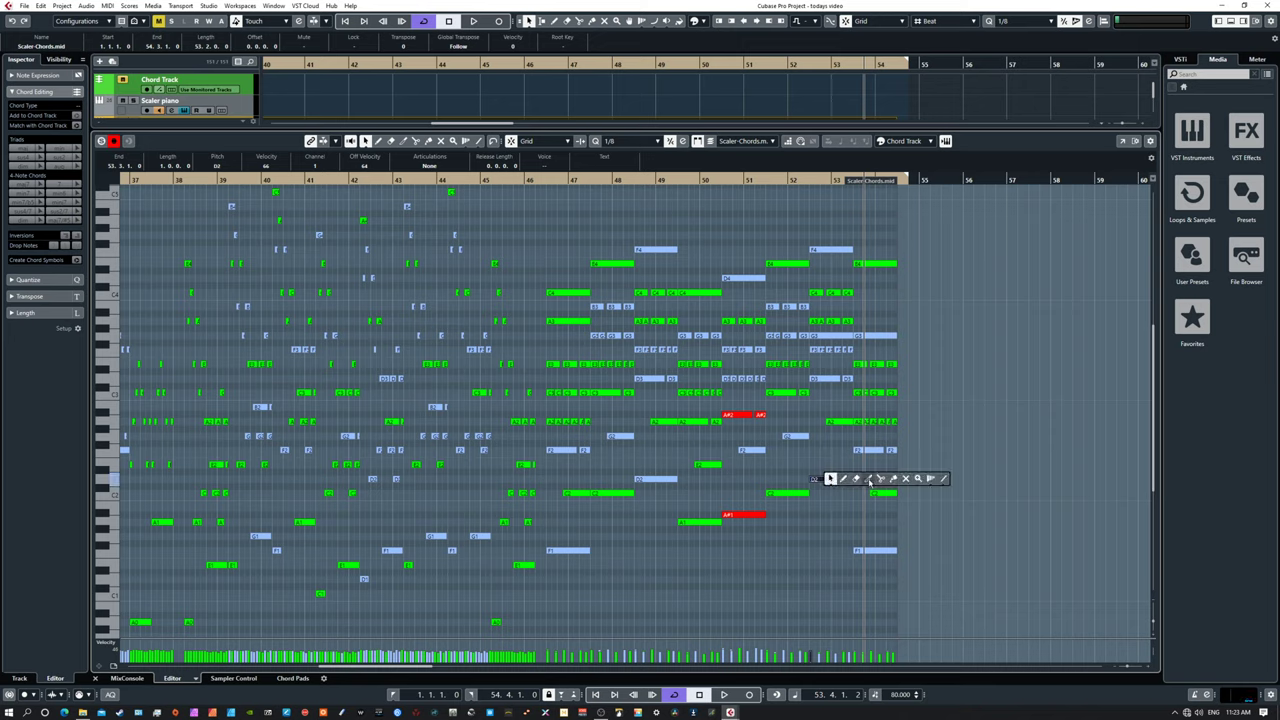
{"action": "left_click", "coordinate": [880, 479]}
{"action": "left_click", "coordinate": [821, 479], "text": "alt"}
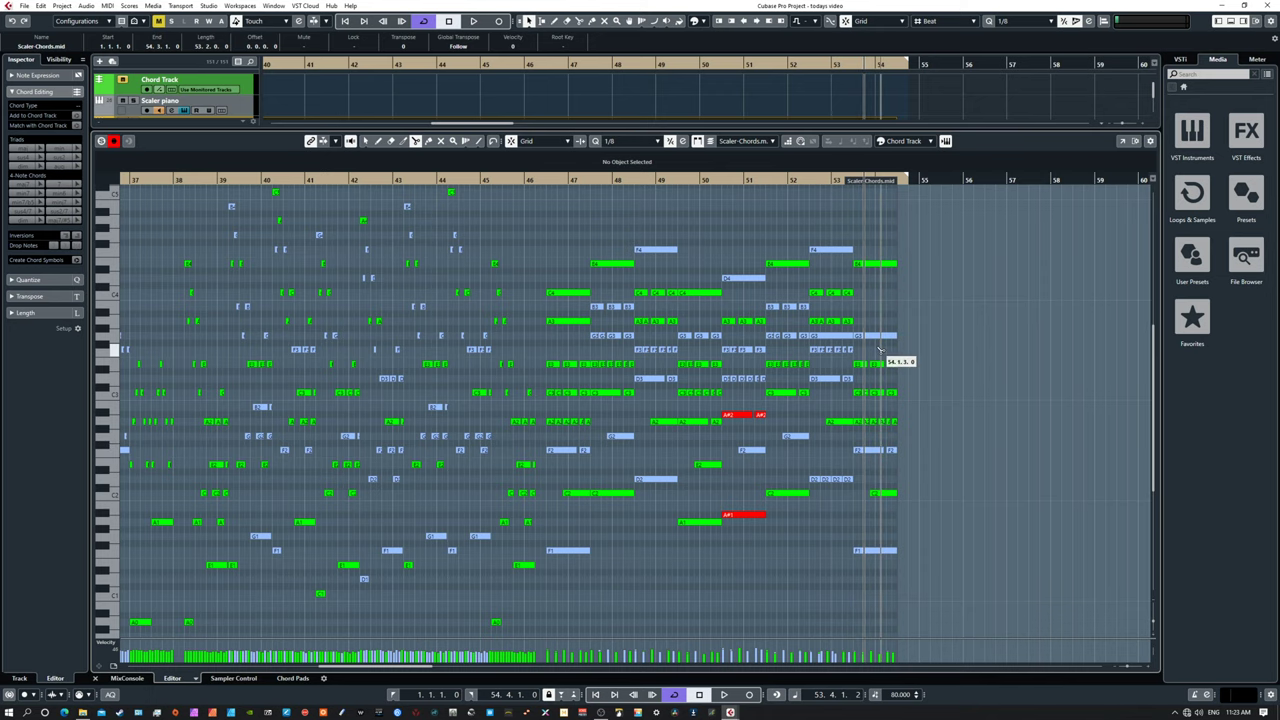
{"action": "left_click", "coordinate": [840, 336]}
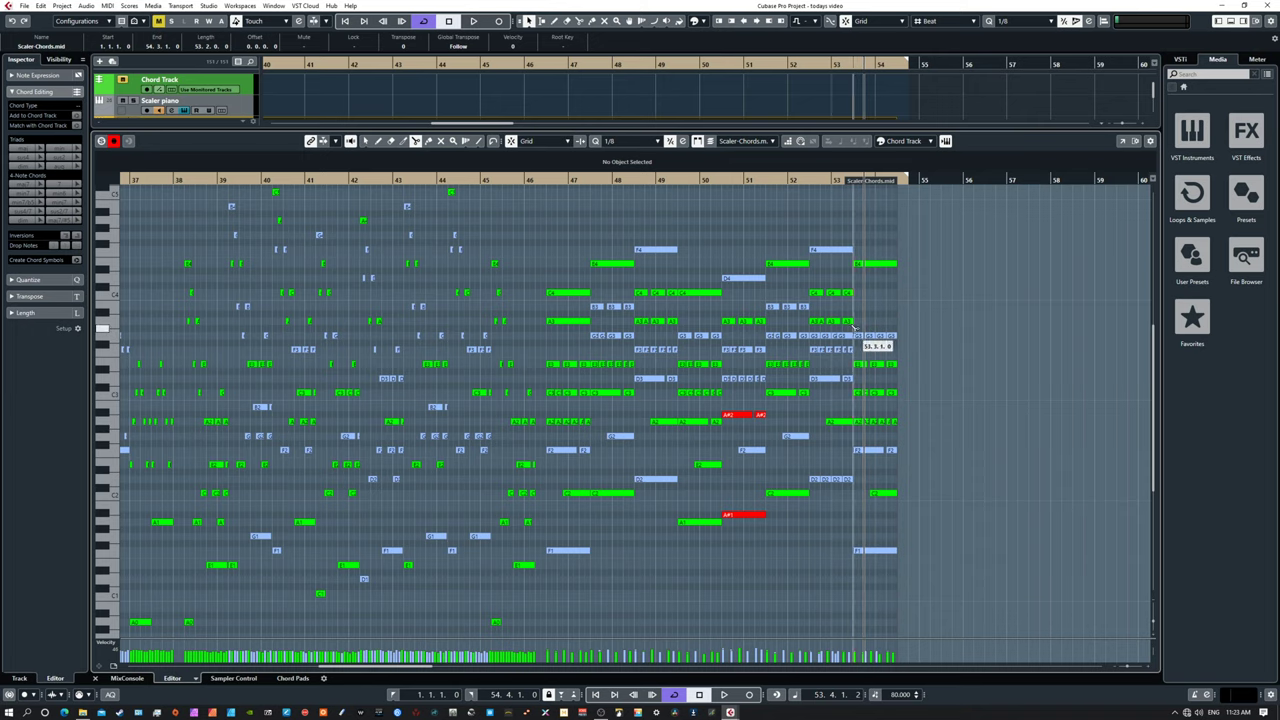
{"action": "right_click", "coordinate": [742, 224]}
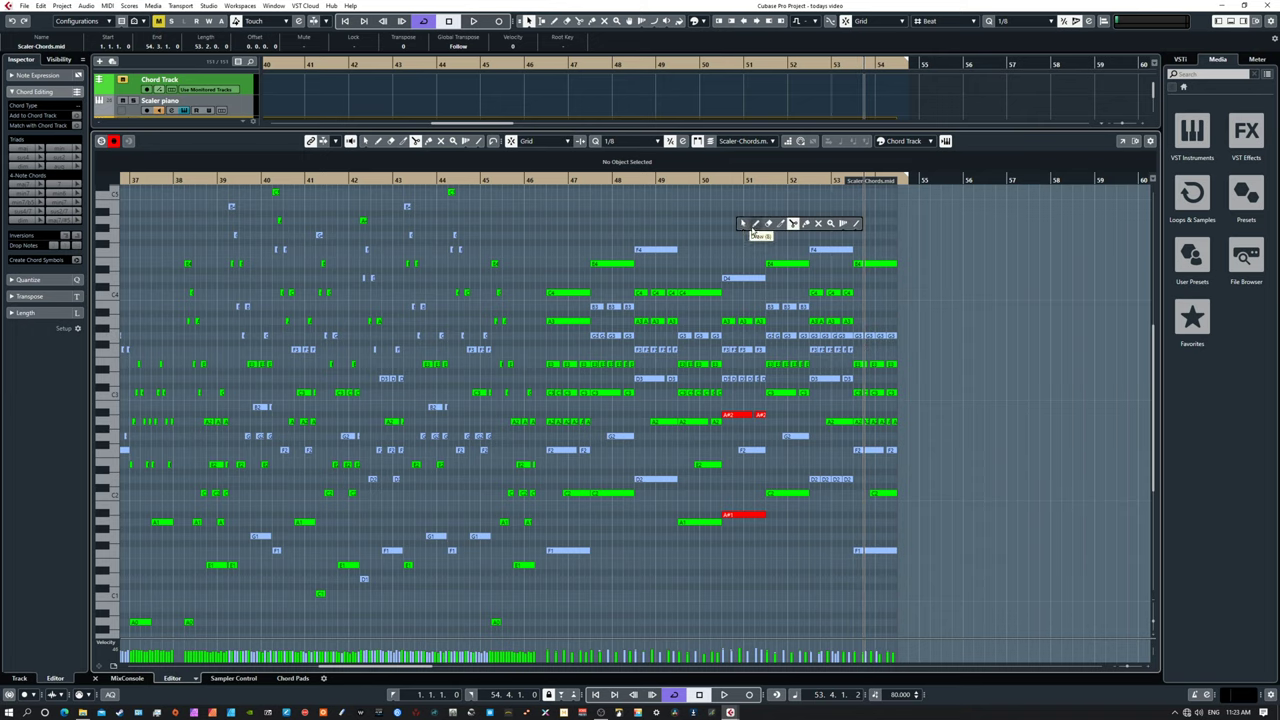
{"action": "left_click", "coordinate": [743, 224]}
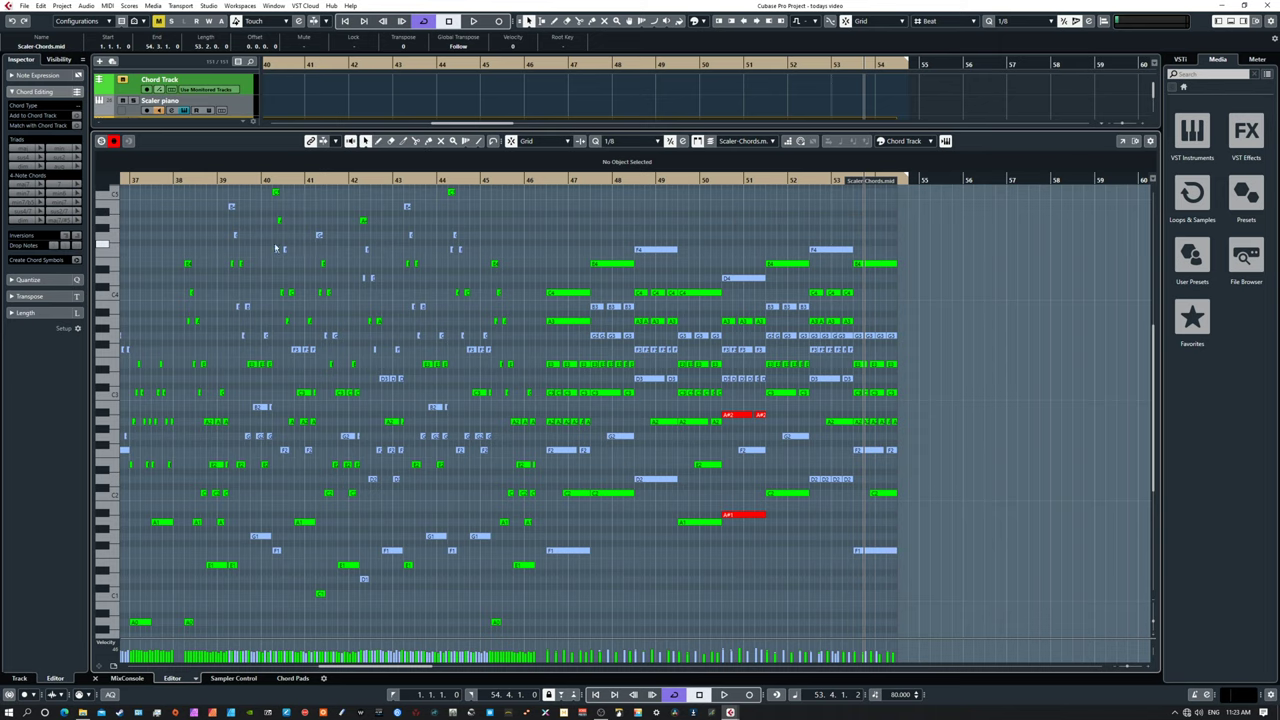
Step: Set the project cursor to the start of bar 46
{"action": "scroll", "coordinate": [400, 260], "scroll_direction": "left", "scroll_amount": 10}
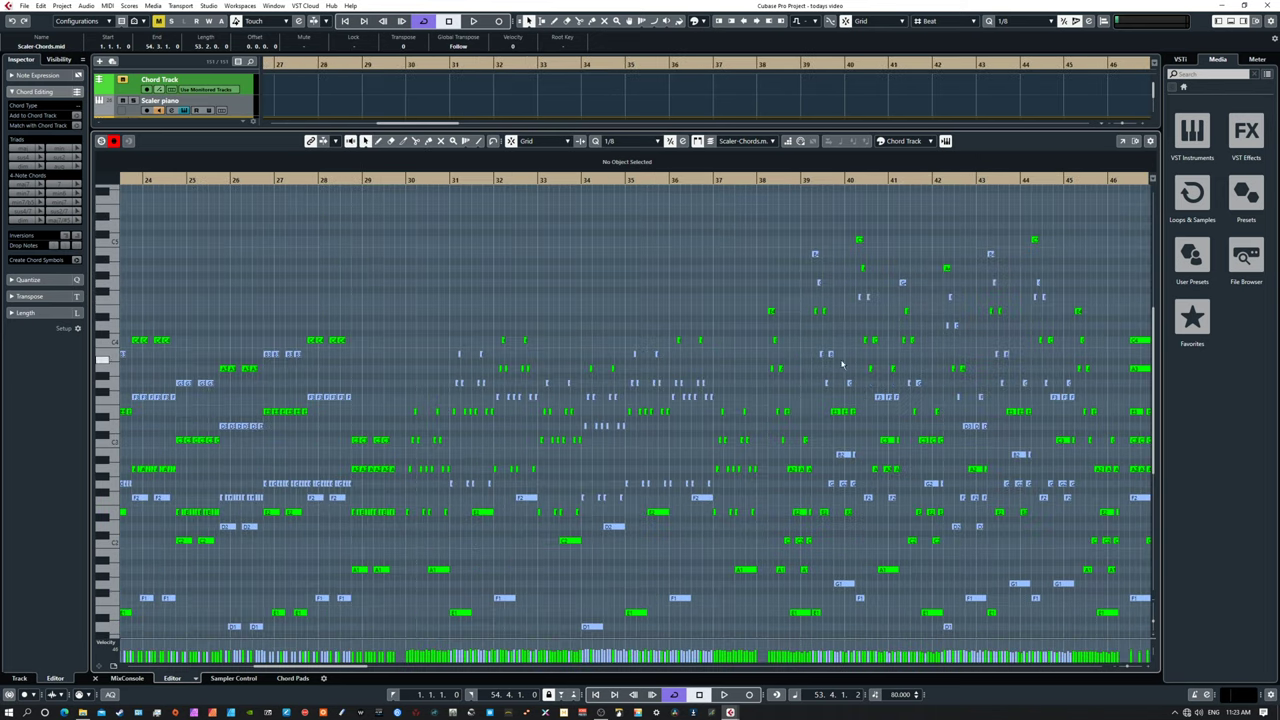
{"action": "scroll", "coordinate": [300, 355], "scroll_direction": "right", "scroll_amount": 10}
{"action": "scroll", "coordinate": [386, 318], "scroll_direction": "right", "scroll_amount": 3}
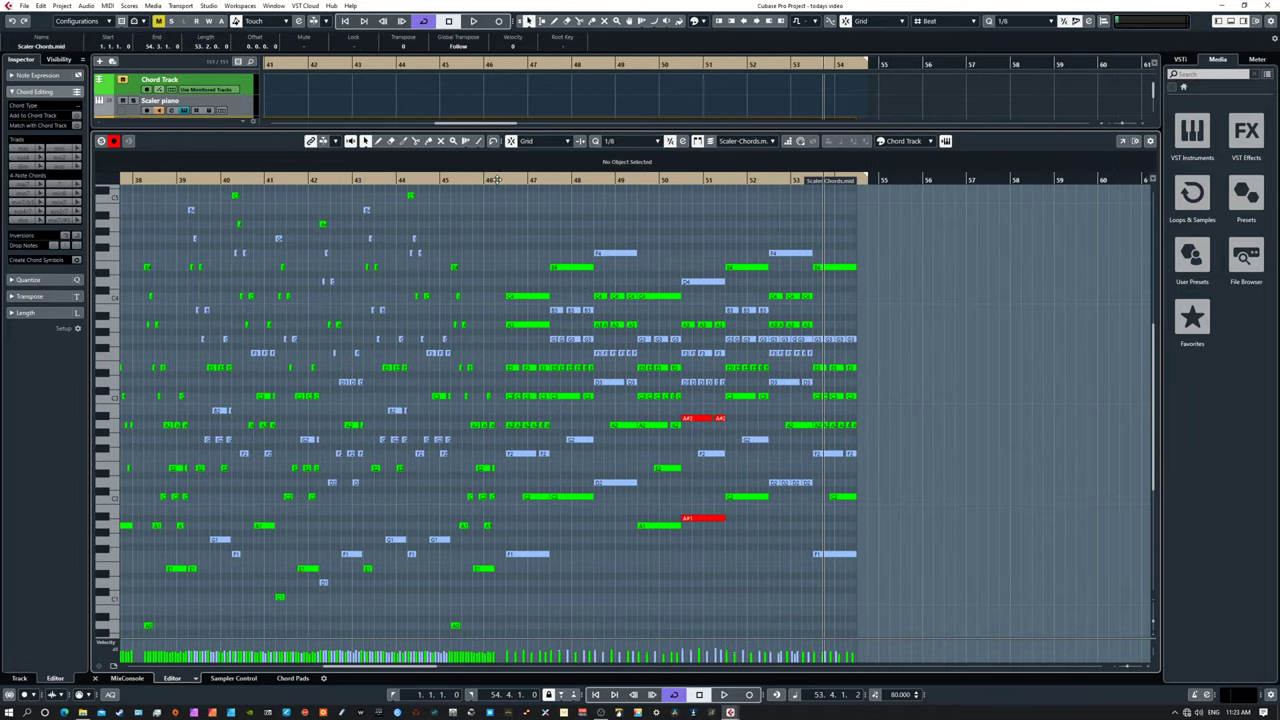
{"action": "left_click", "coordinate": [483, 180]}
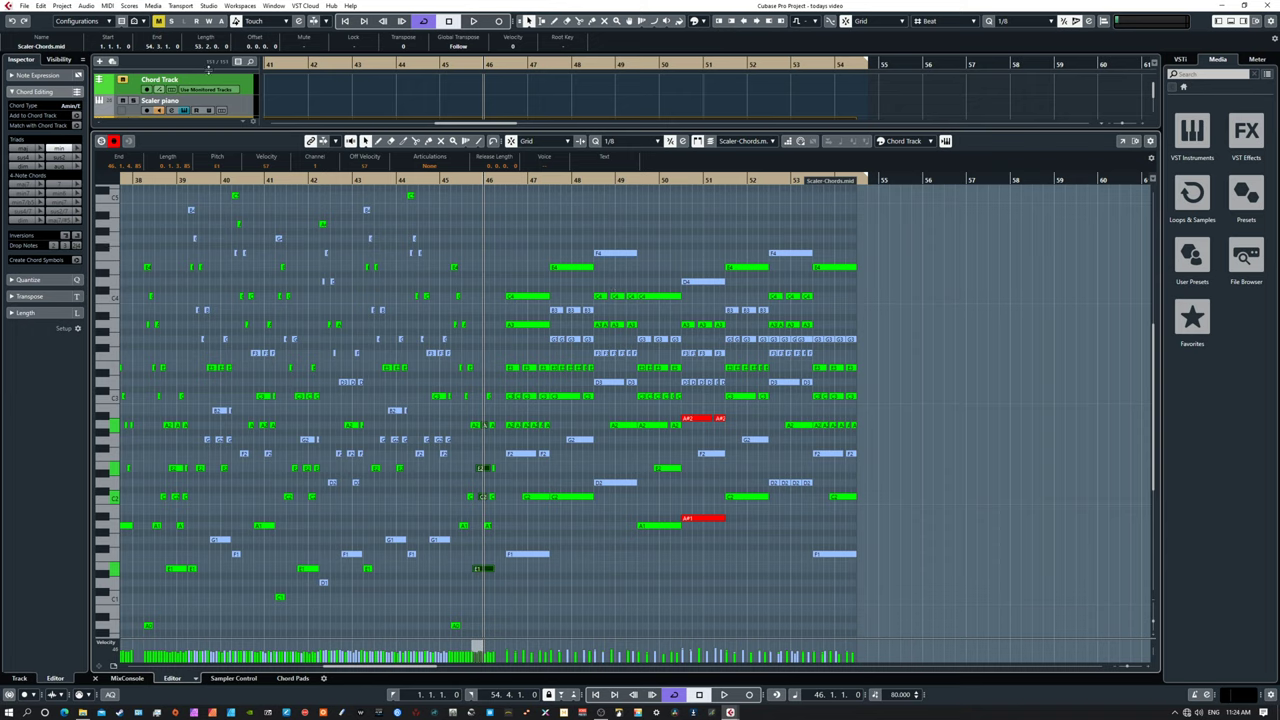
Step: Open the Tempo Track Editor for the Tempo track and shift its window toward the upper edge of the project
{"action": "scroll", "coordinate": [205, 95], "scroll_direction": "up", "scroll_amount": 5}
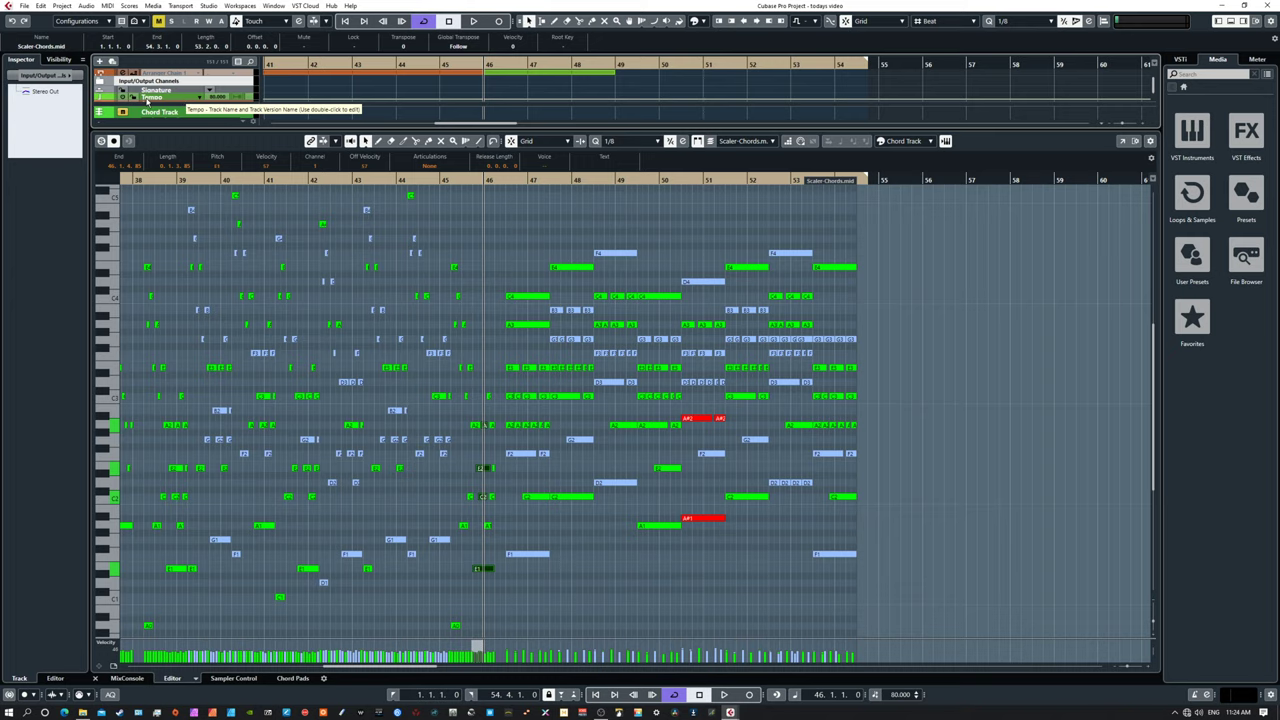
{"action": "left_click", "coordinate": [183, 99]}
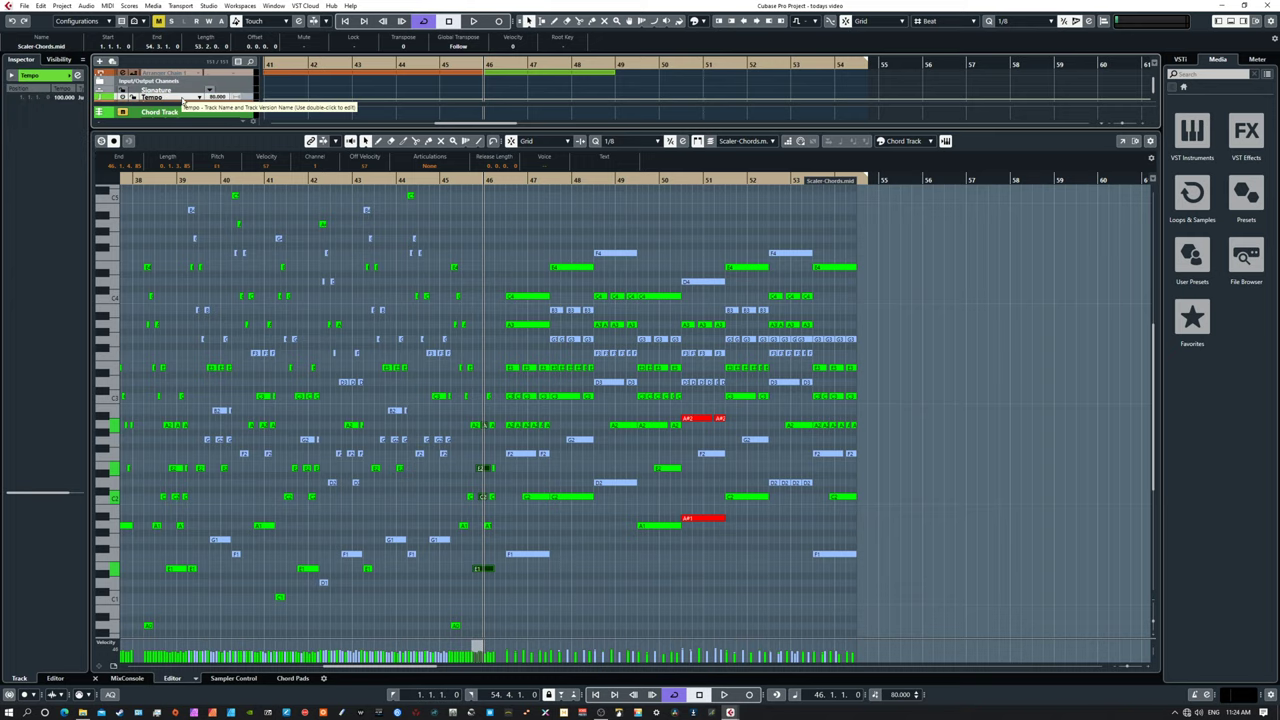
{"action": "left_click", "coordinate": [79, 76]}
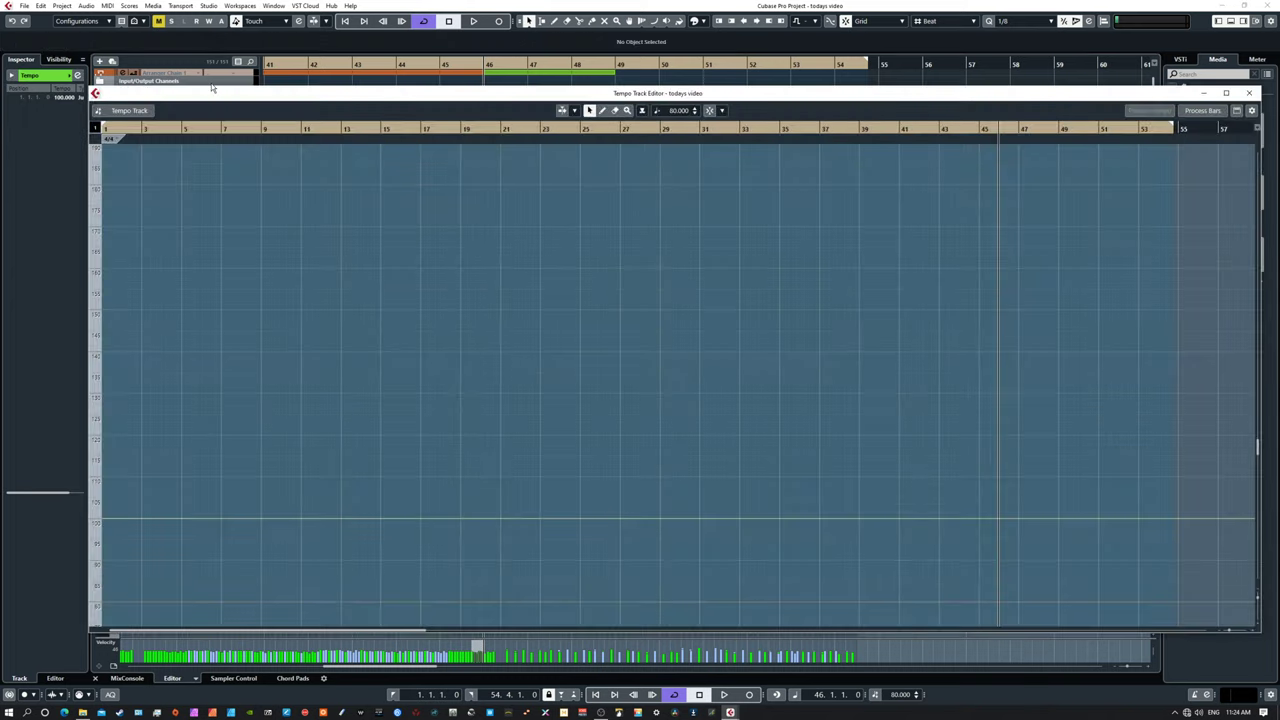
{"action": "left_click_drag", "start_coordinate": [223, 97], "coordinate": [166, 71]}
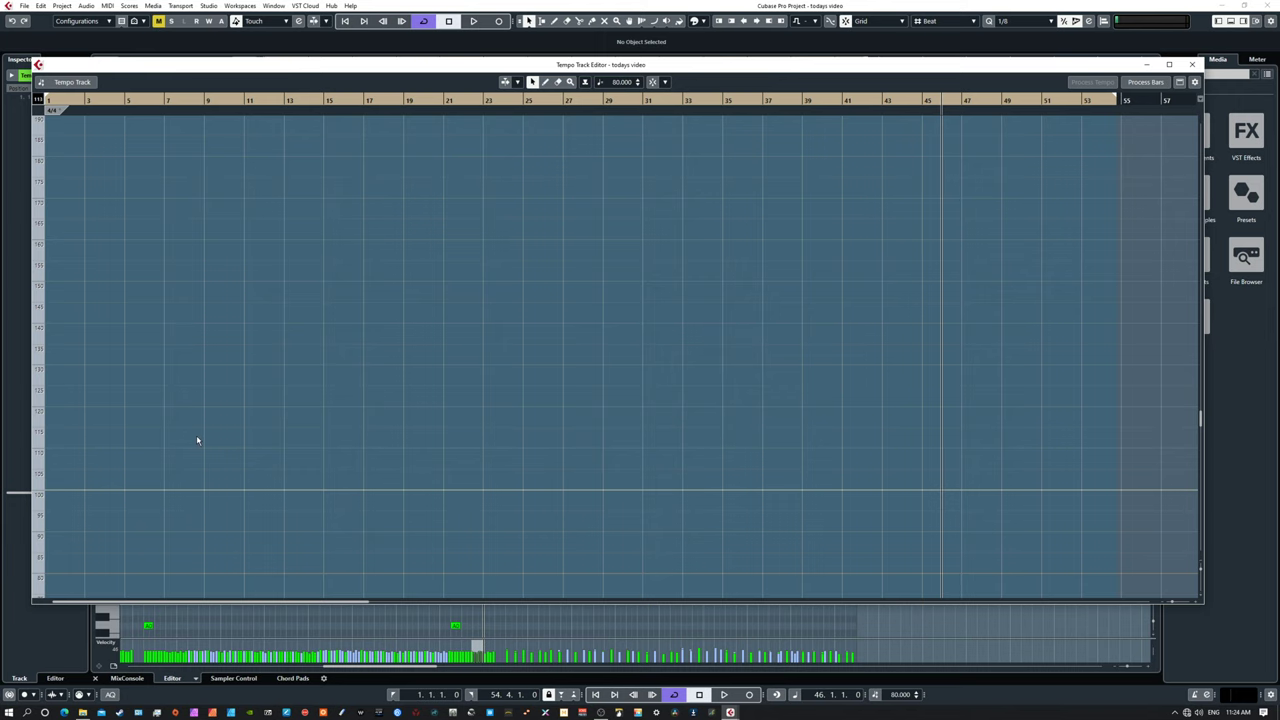
Step: Open the project tempo value for editing, leave it without a new value, and reopen the Tempo Track Editor
{"action": "double_click", "coordinate": [900, 694]}
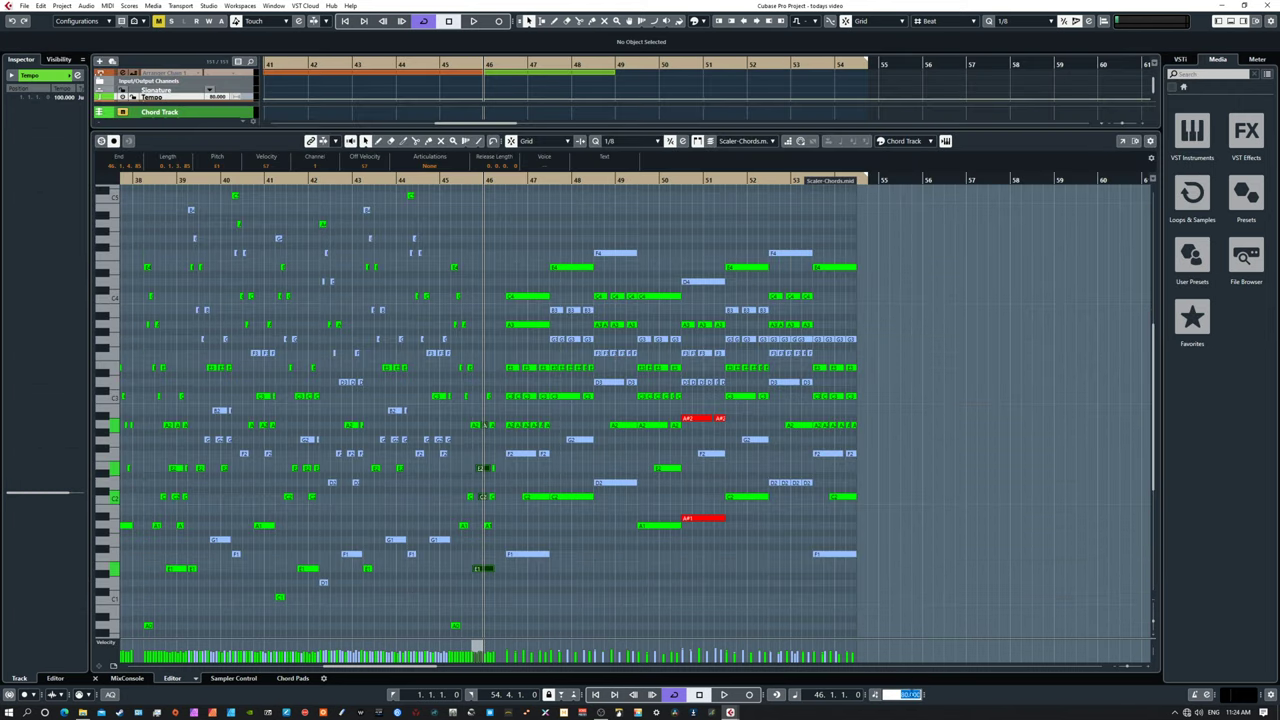
{"action": "key", "text": "Return"}
{"action": "left_click", "coordinate": [77, 76]}
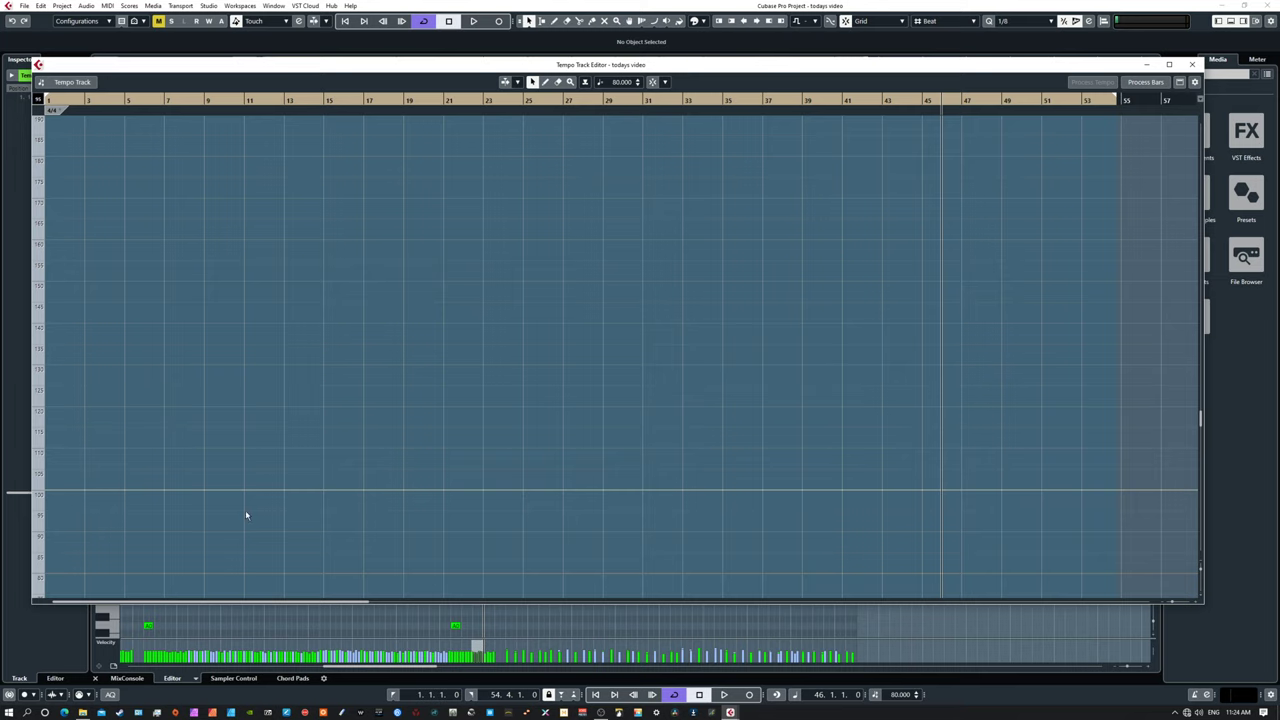
Step: Examine the tempo curve's lower range with the Draw tool, return to the selection tool and close the Tempo Track Editor
{"action": "key", "text": "8"}
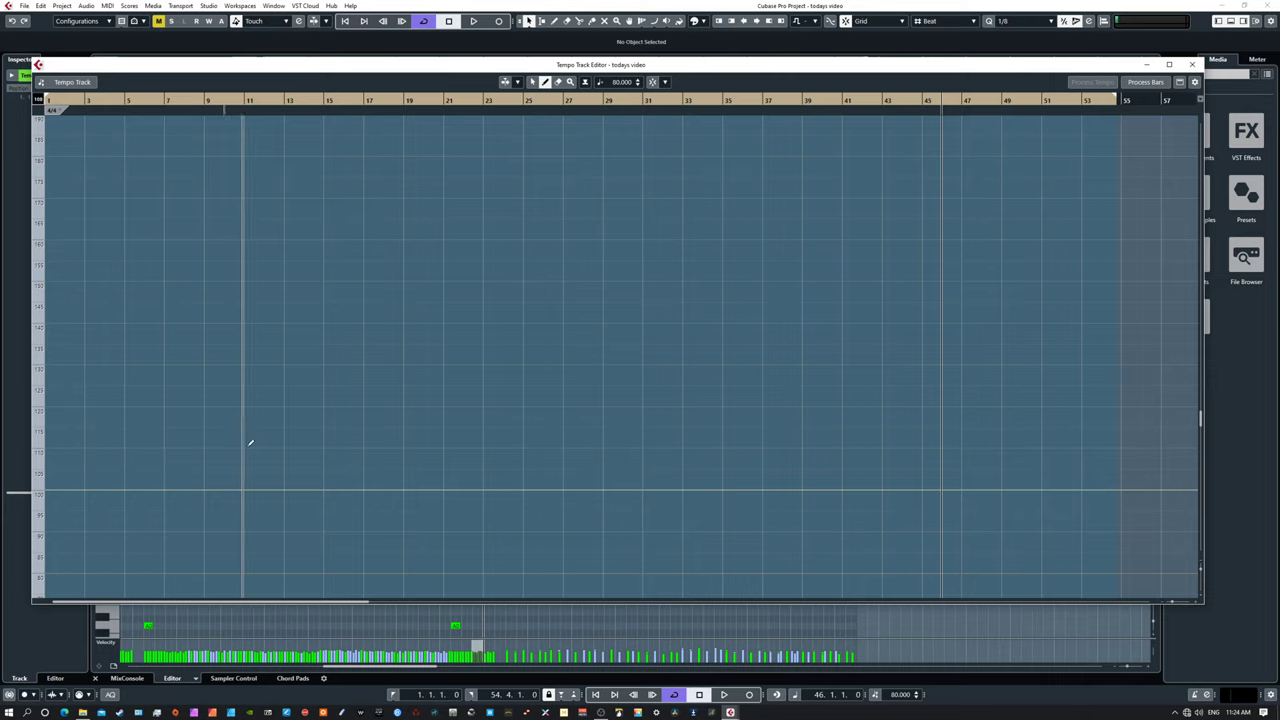
{"action": "scroll", "coordinate": [551, 448], "scroll_direction": "down", "scroll_amount": 3}
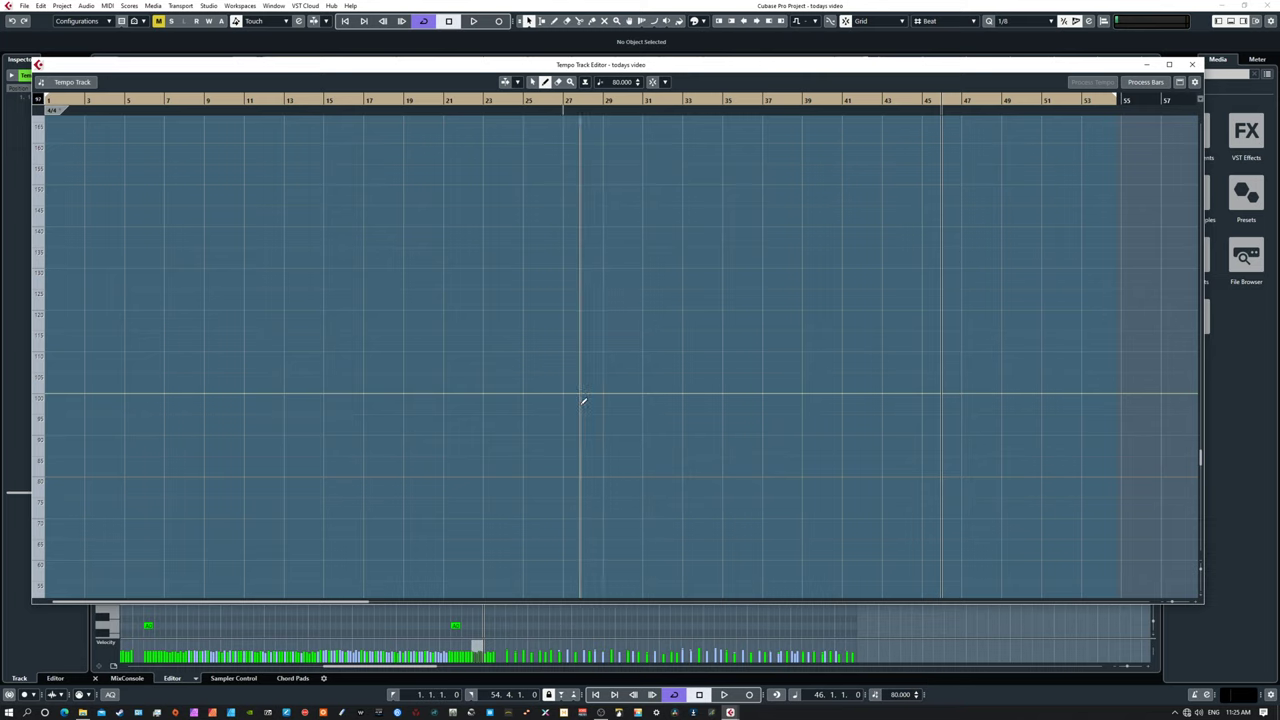
{"action": "right_click", "coordinate": [657, 337]}
{"action": "left_click", "coordinate": [646, 337]}
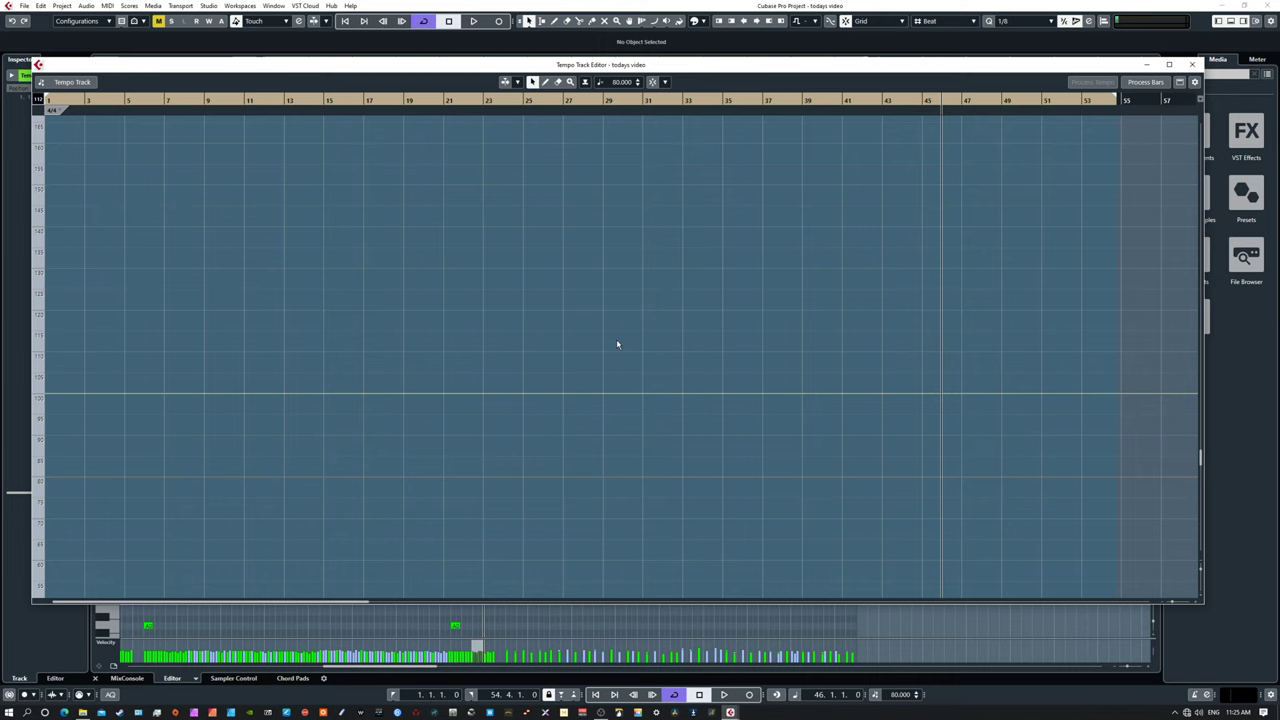
{"action": "left_click", "coordinate": [1192, 64]}
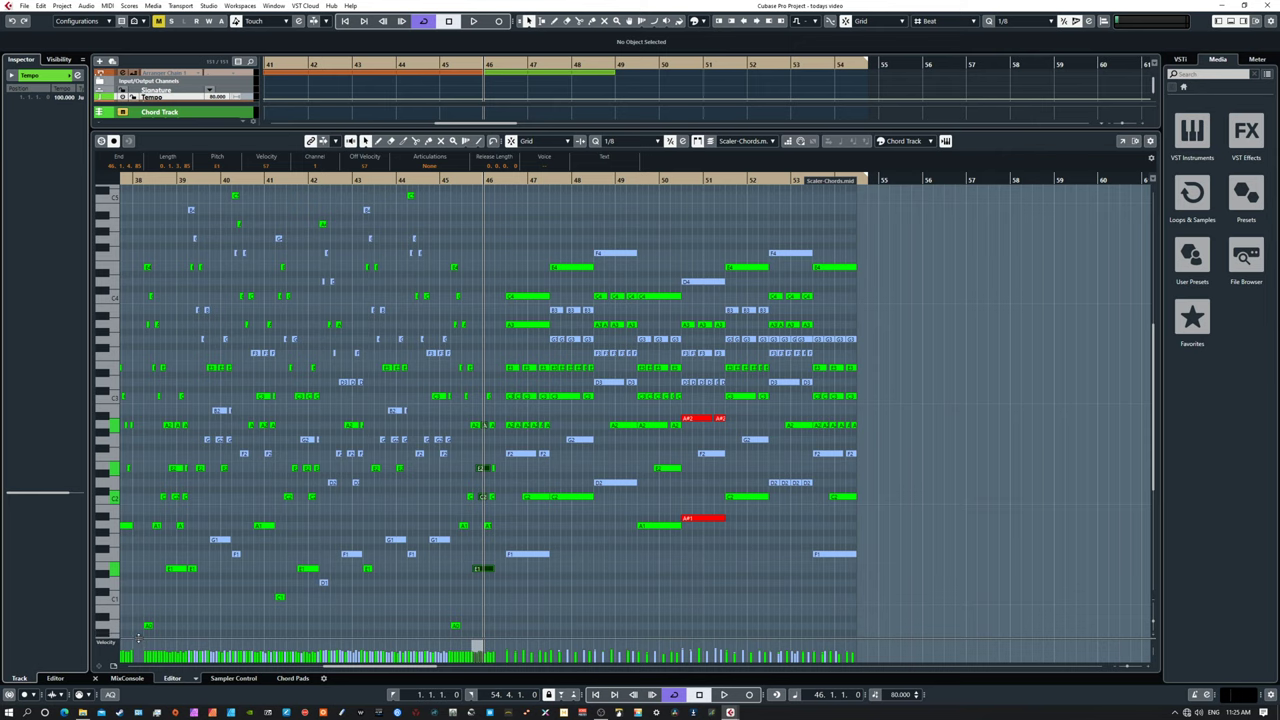
Step: Enlarge the velocity lane, draw a rising velocity curve from bar 39 to 45, and redraw bars 40 to 43 with lower, gently rising velocities
{"action": "left_click_drag", "start_coordinate": [140, 640], "coordinate": [140, 562]}
{"action": "mouse_move", "coordinate": [187, 621]}
{"action": "left_mouse_down"}
{"action": "mouse_move", "coordinate": [347, 611]}
{"action": "mouse_move", "coordinate": [452, 572]}
{"action": "left_mouse_up"}
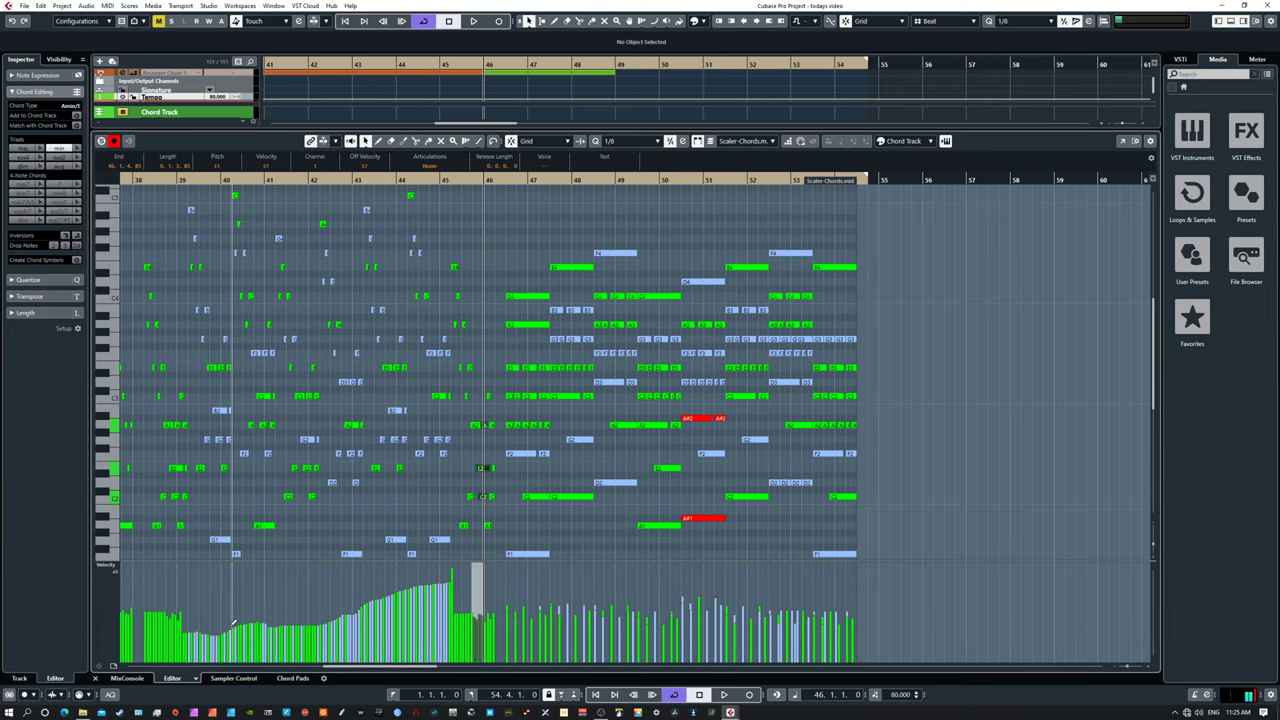
{"action": "left_click_drag", "start_coordinate": [234, 630], "coordinate": [384, 613]}
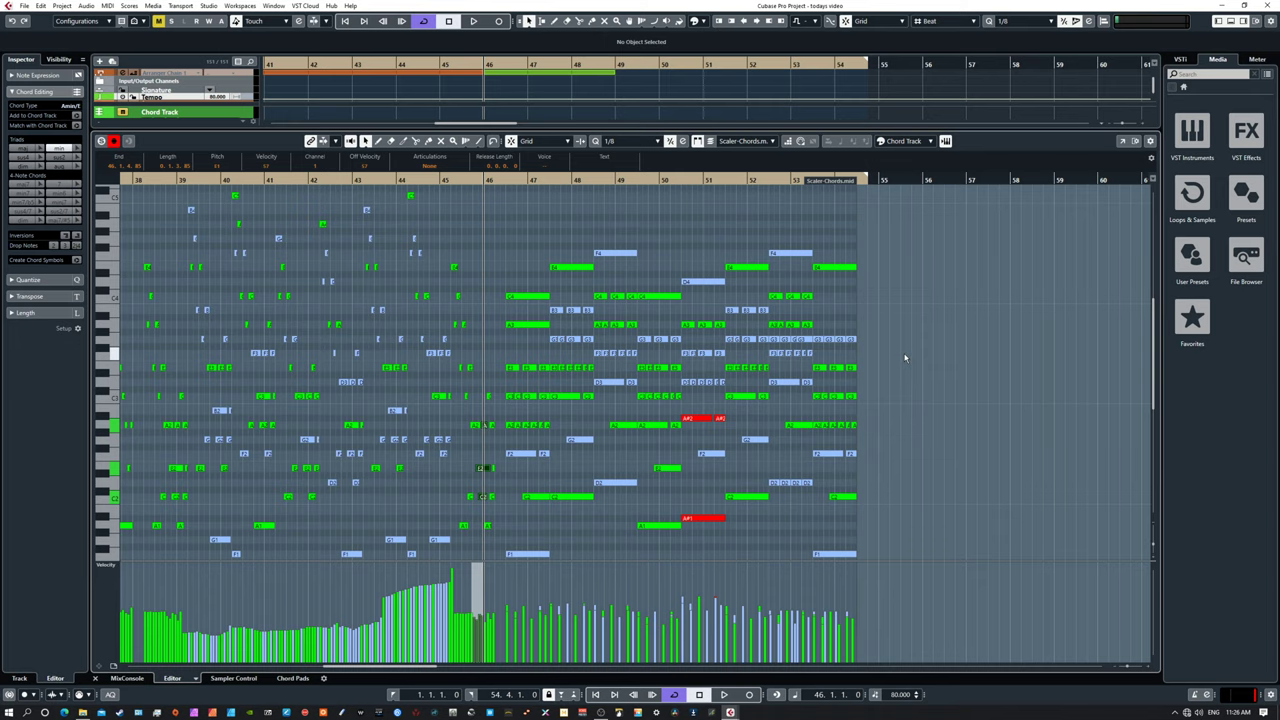
Step: Bring the Scaler piano window into full view, audition the chords of Pattern 1, and put the window away to reveal the notes
{"action": "scroll", "coordinate": [905, 357], "scroll_direction": "left", "scroll_amount": 5}
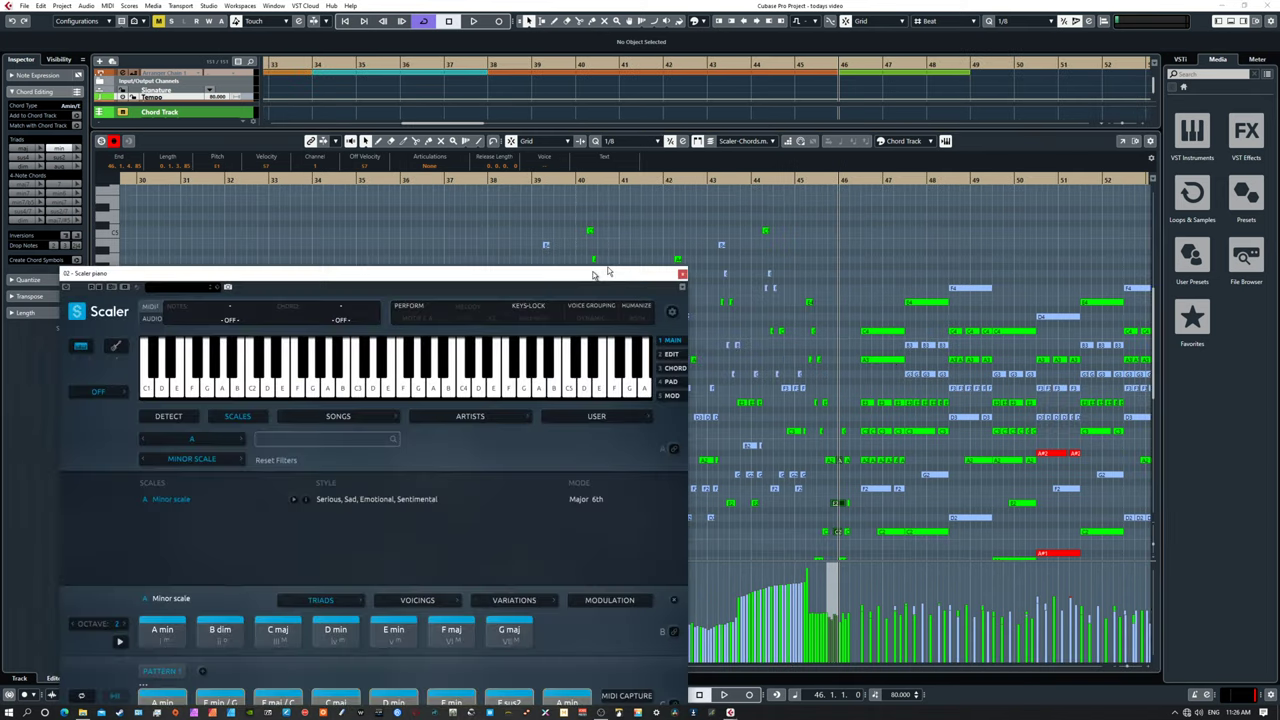
{"action": "left_click_drag", "start_coordinate": [591, 262], "coordinate": [672, 162]}
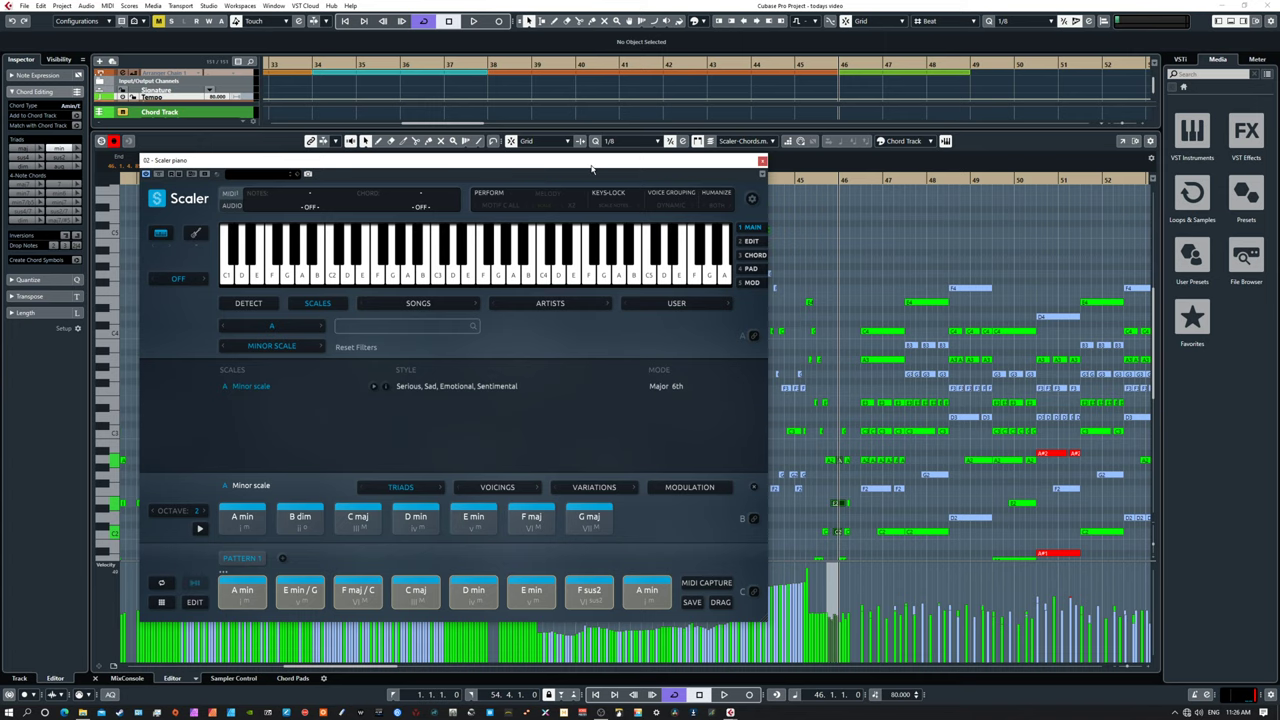
{"action": "left_click_drag", "start_coordinate": [590, 161], "coordinate": [510, 138]}
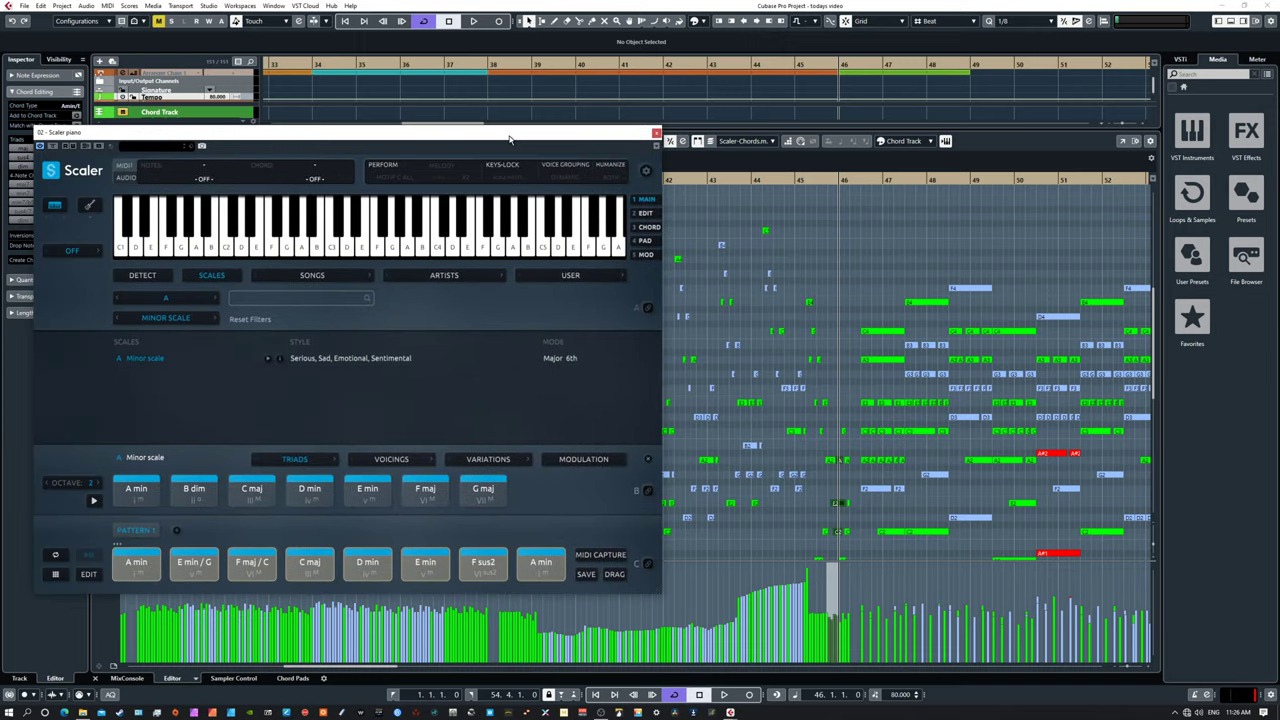
{"action": "left_click", "coordinate": [194, 562]}
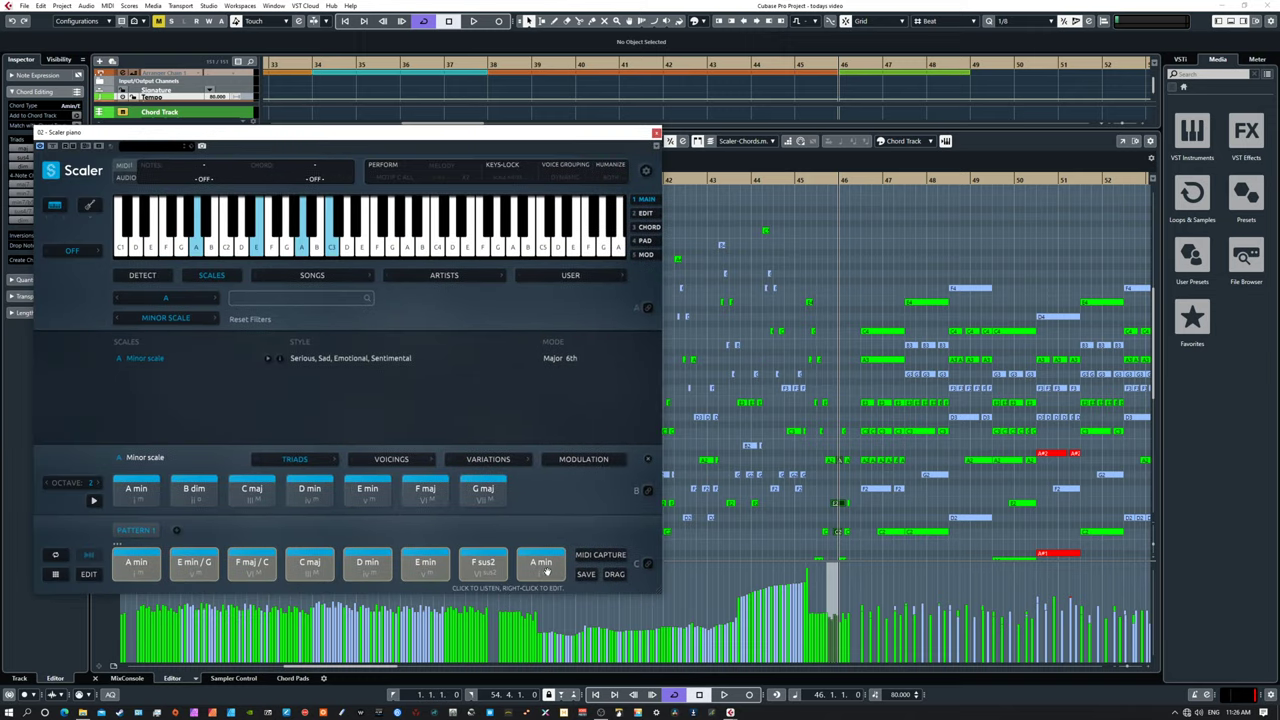
{"action": "left_click", "coordinate": [333, 245]}
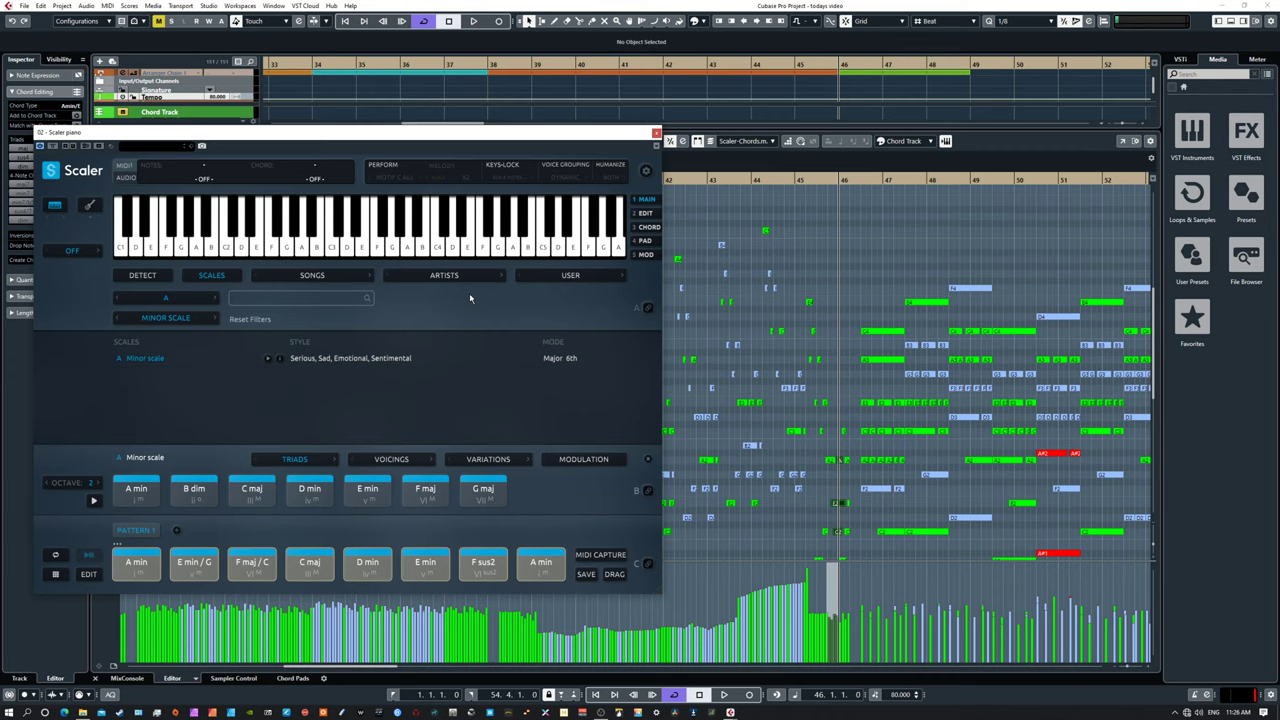
{"action": "left_click", "coordinate": [460, 134]}
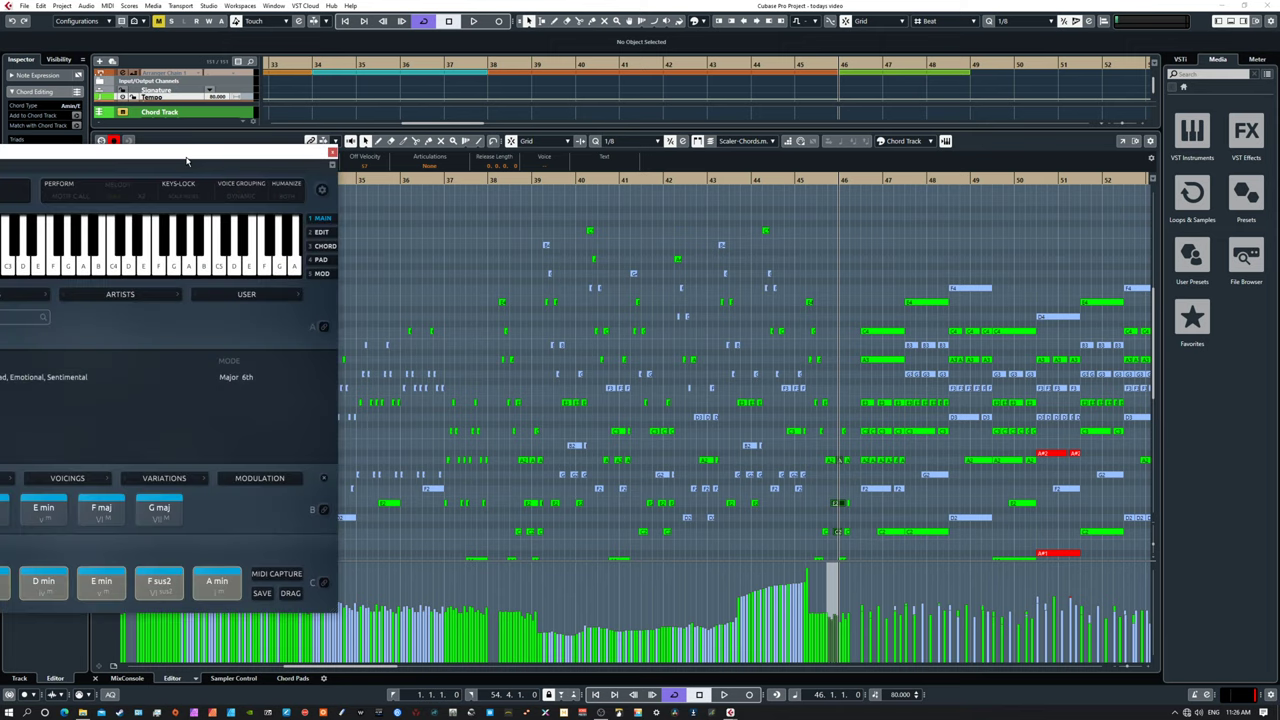
{"action": "left_click", "coordinate": [432, 316]}
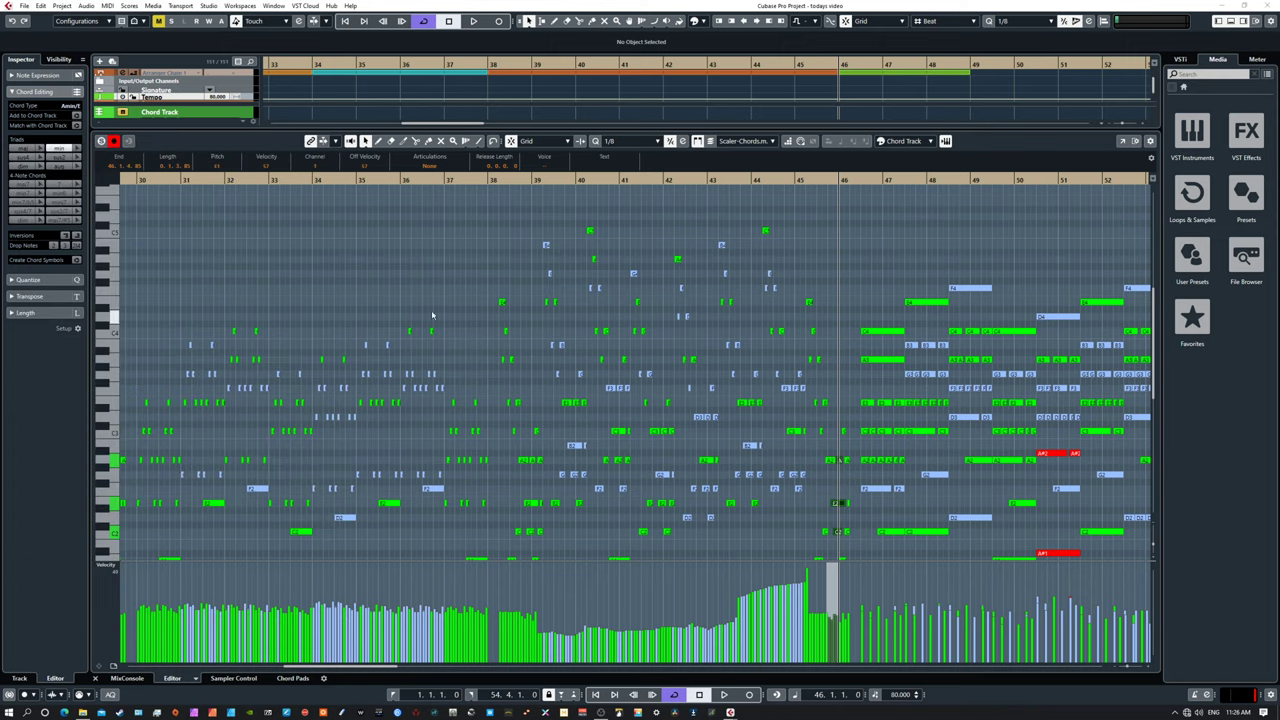